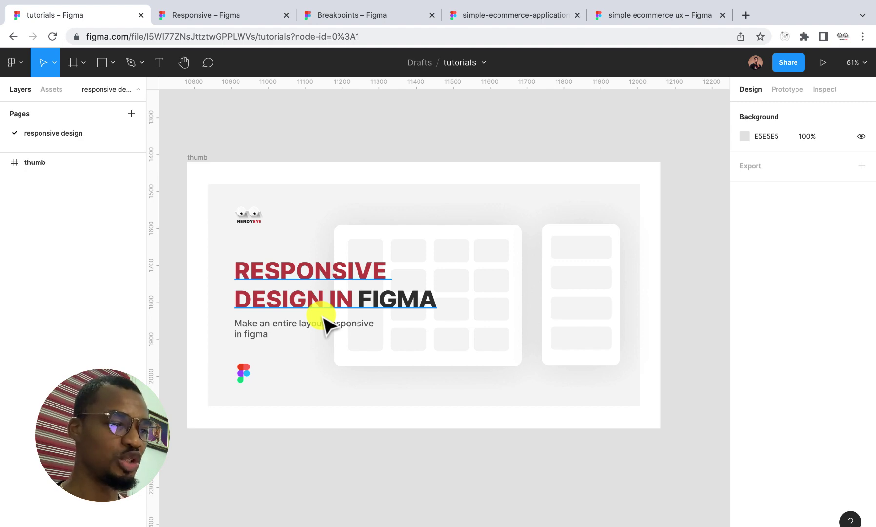
{"action": "scroll", "coordinate": [324, 317], "scroll_direction": "down", "scroll_amount": 3}
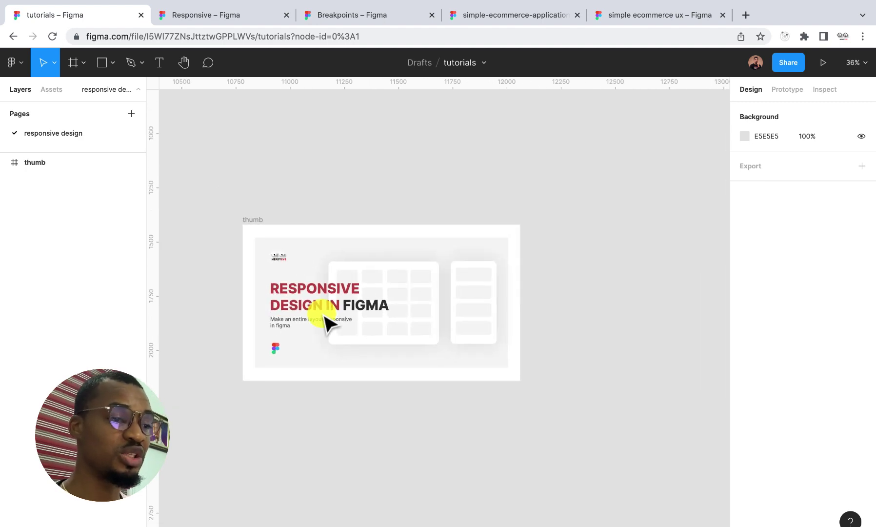
{"action": "scroll", "coordinate": [324, 320], "scroll_direction": "up", "scroll_amount": 3}
{"action": "scroll", "coordinate": [324, 319], "scroll_direction": "down", "scroll_amount": 2}
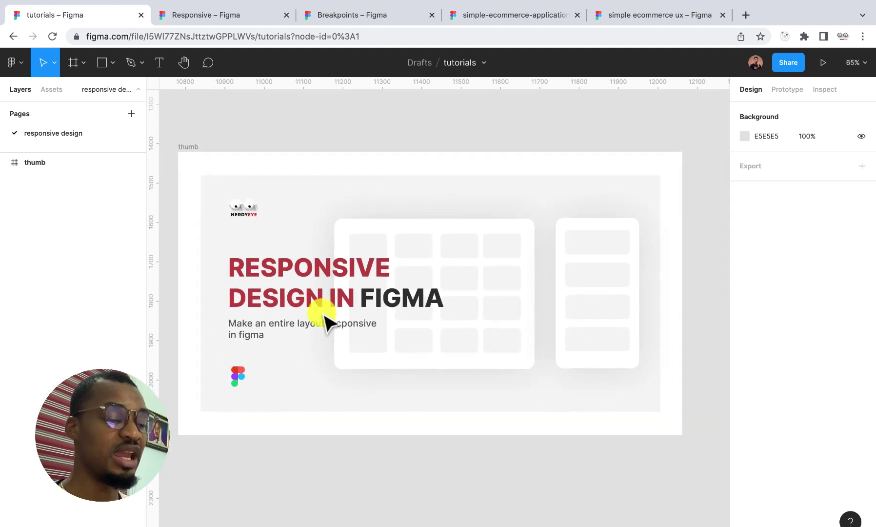
{"action": "scroll", "coordinate": [325, 320], "scroll_direction": "up", "scroll_amount": 2}
{"action": "scroll", "coordinate": [324, 318], "scroll_direction": "right", "scroll_amount": 10}
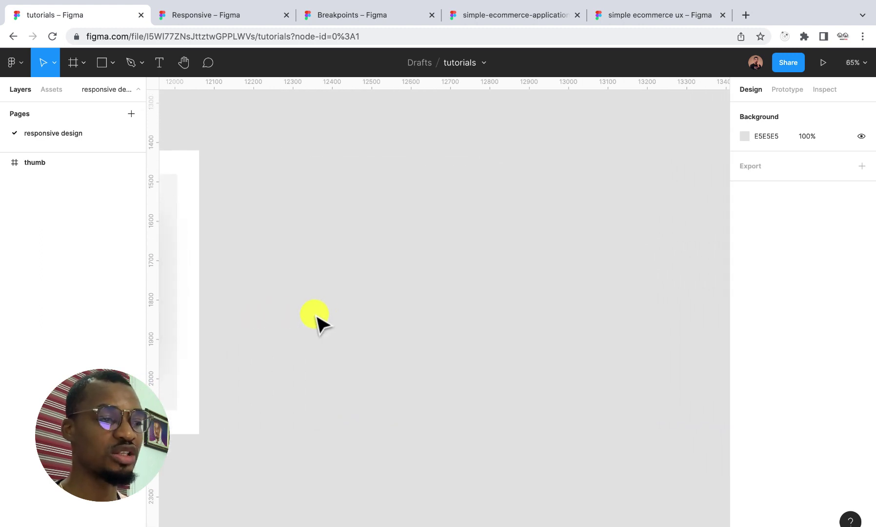
{"action": "scroll", "coordinate": [326, 309], "scroll_direction": "down", "scroll_amount": 2}
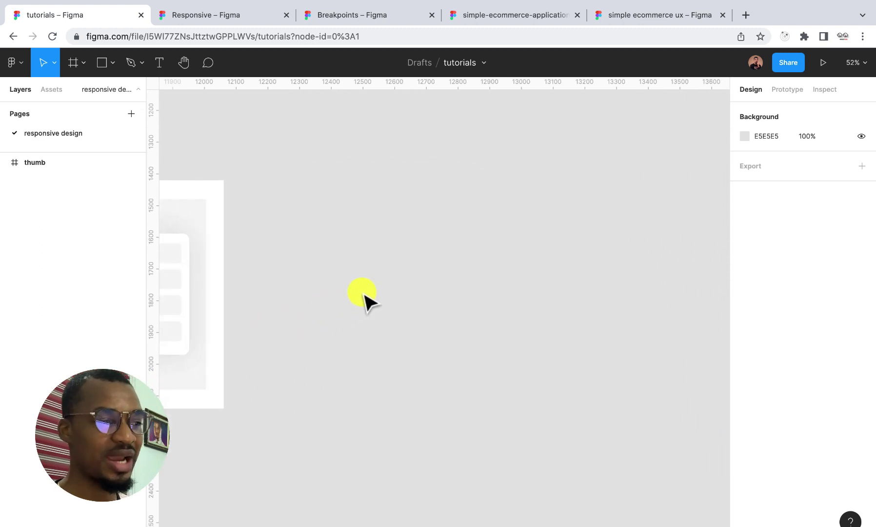
{"action": "scroll", "coordinate": [408, 295], "scroll_direction": "left", "scroll_amount": 6}
{"action": "scroll", "coordinate": [408, 295], "scroll_direction": "right", "scroll_amount": 7}
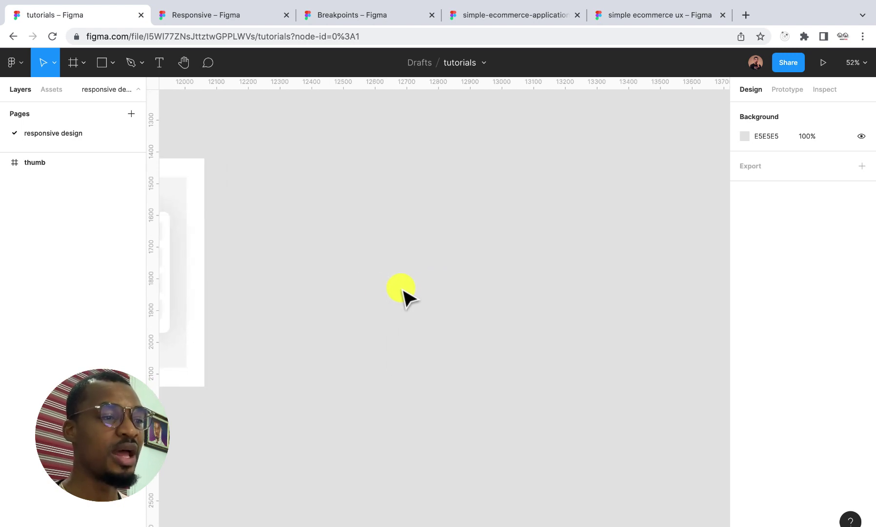
{"action": "scroll", "coordinate": [395, 295], "scroll_direction": "up", "scroll_amount": 1}
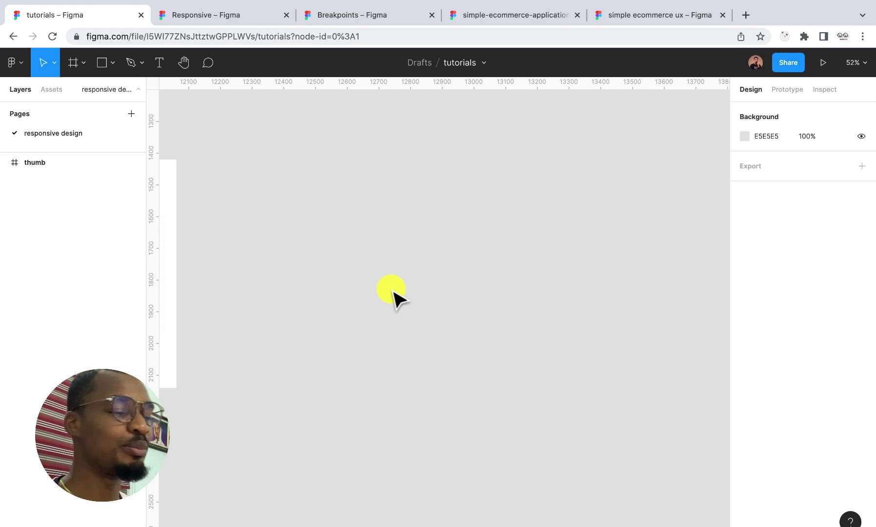
{"action": "scroll", "coordinate": [393, 294], "scroll_direction": "left", "scroll_amount": 8}
{"action": "scroll", "coordinate": [395, 294], "scroll_direction": "down", "scroll_amount": 3}
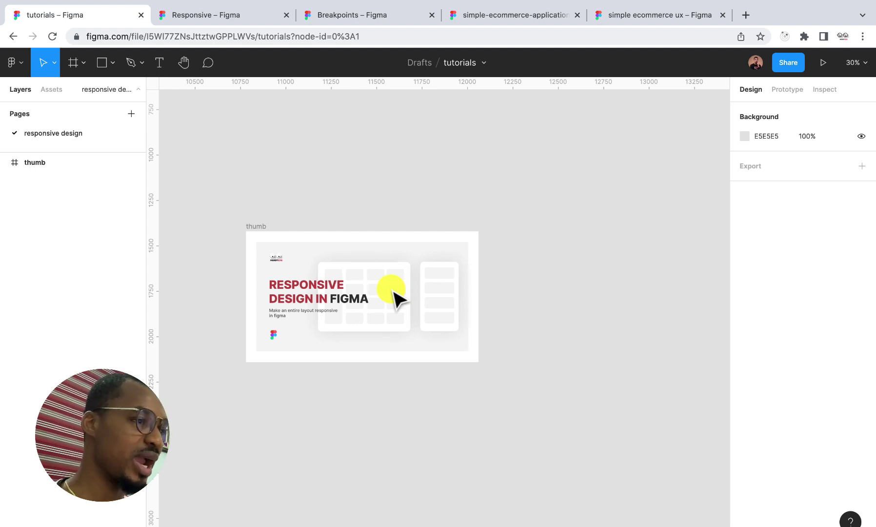
Draw a 720-high frame to the right of the thumb frame, level with it, and set its width to 1440.
{"action": "scroll", "coordinate": [397, 296], "scroll_direction": "right", "scroll_amount": 5}
{"action": "scroll", "coordinate": [397, 295], "scroll_direction": "down", "scroll_amount": 2}
{"action": "left_click", "coordinate": [73, 62]}
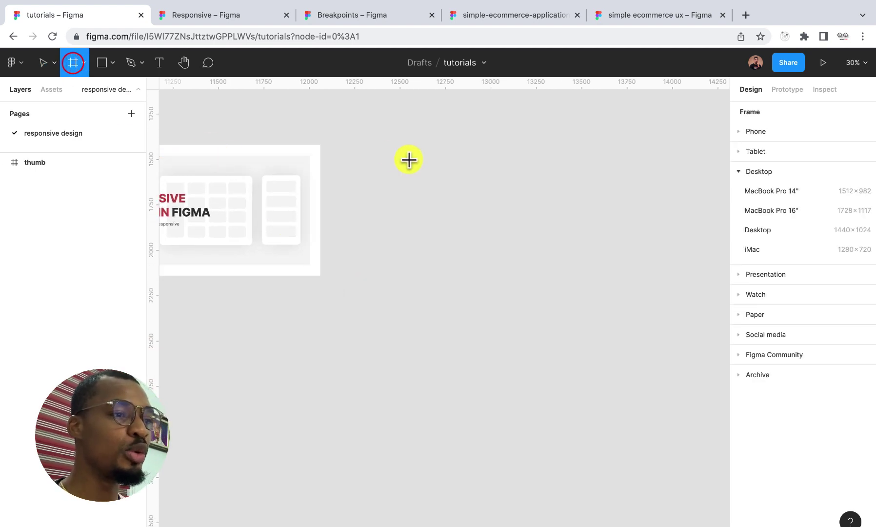
{"action": "left_click_drag", "start_coordinate": [351, 144], "coordinate": [590, 276]}
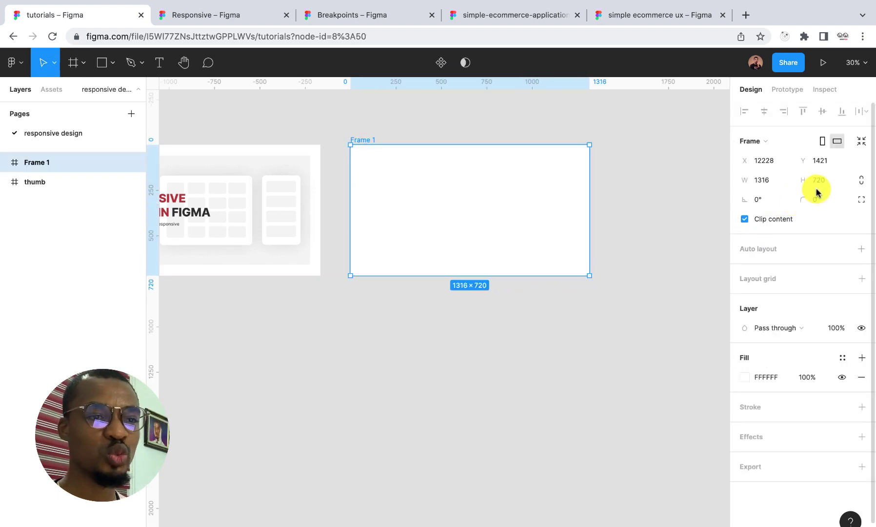
{"action": "left_click", "coordinate": [770, 183]}
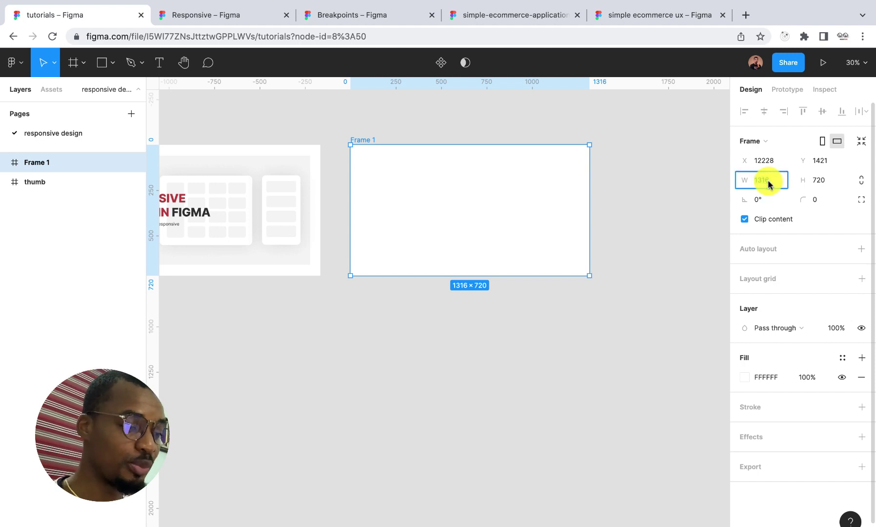
{"action": "type", "text": "14"}
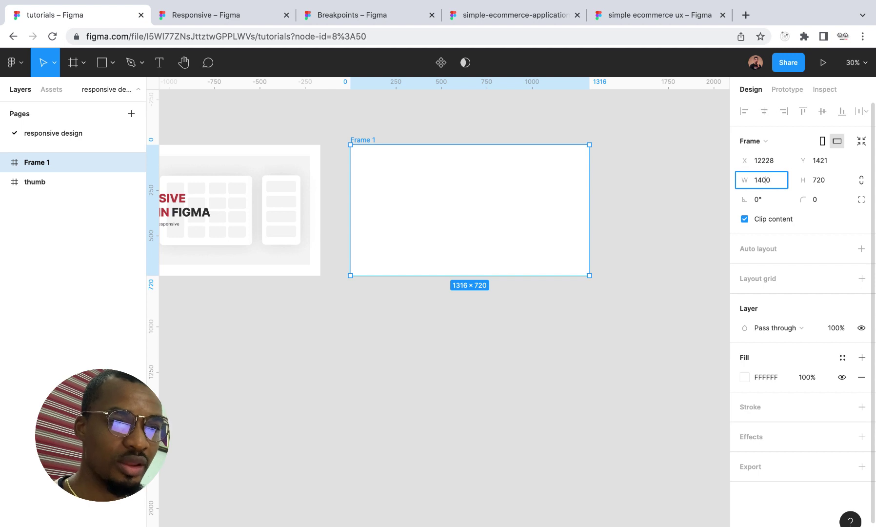
{"action": "type", "text": "40"}
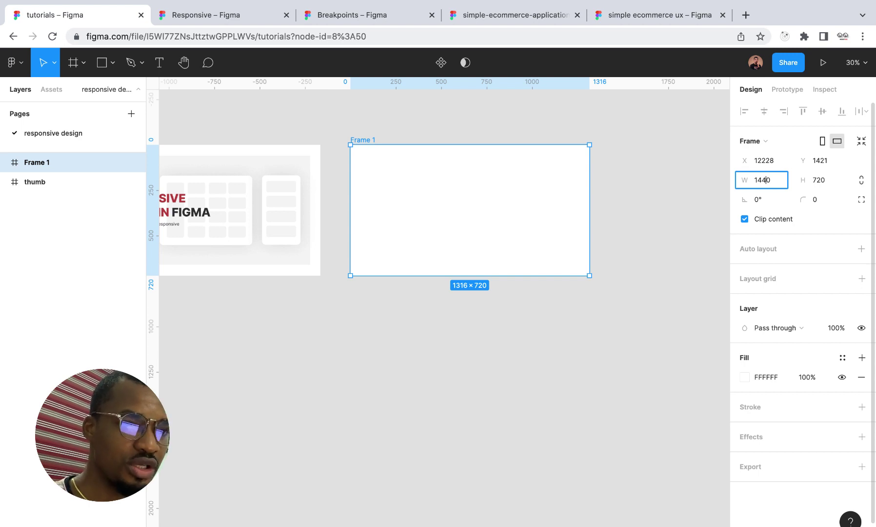
{"action": "key", "text": "Return"}
Rename the 1440-wide frame as desktop.
{"action": "scroll", "coordinate": [367, 141], "scroll_direction": "up", "scroll_amount": 3}
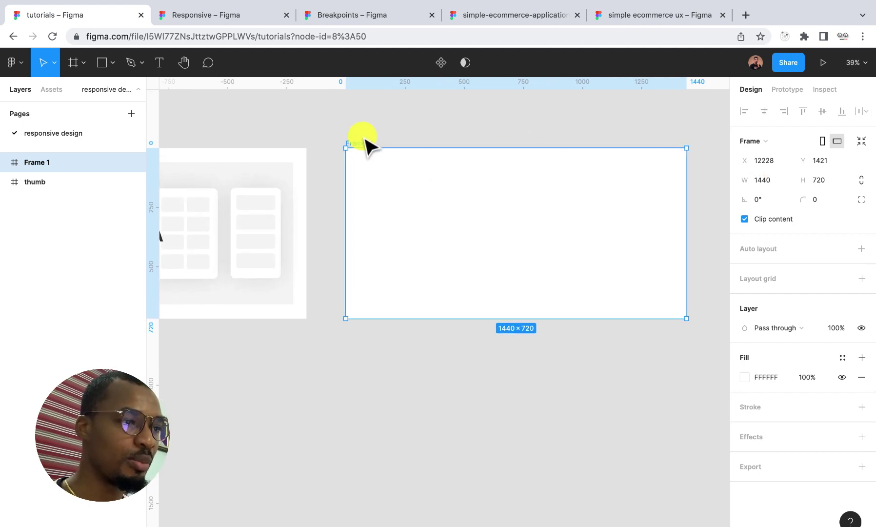
{"action": "key", "text": "BackSpace"}
{"action": "type", "text": "des"}
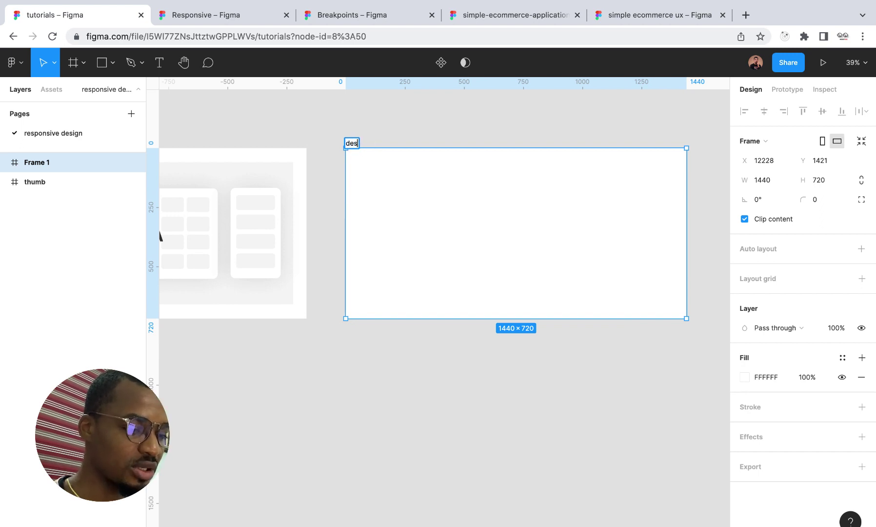
{"action": "type", "text": "ktop"}
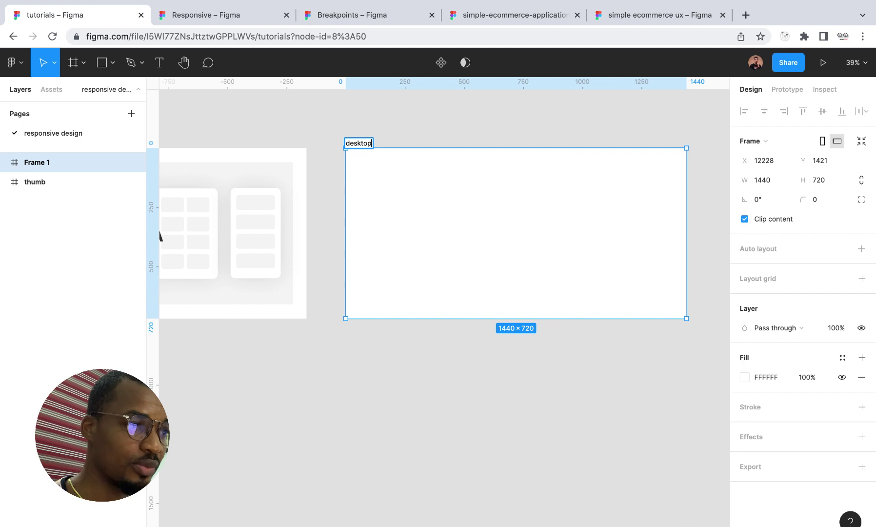
{"action": "key", "text": "Return"}
Add an iPad mini 8.3 preset frame to the right of the desktop frame, top-aligned with it, and shorten it to 720 high.
{"action": "scroll", "coordinate": [400, 209], "scroll_direction": "down", "scroll_amount": 5}
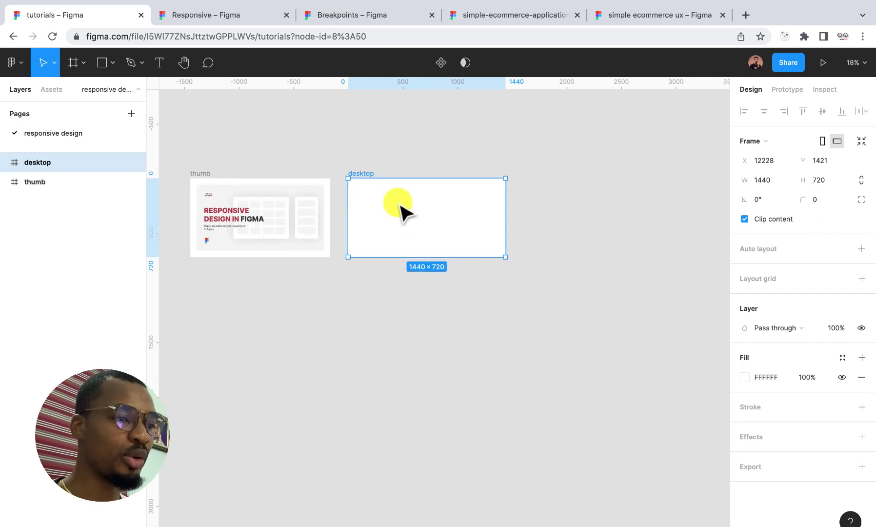
{"action": "left_click", "coordinate": [317, 172]}
{"action": "left_click", "coordinate": [73, 63]}
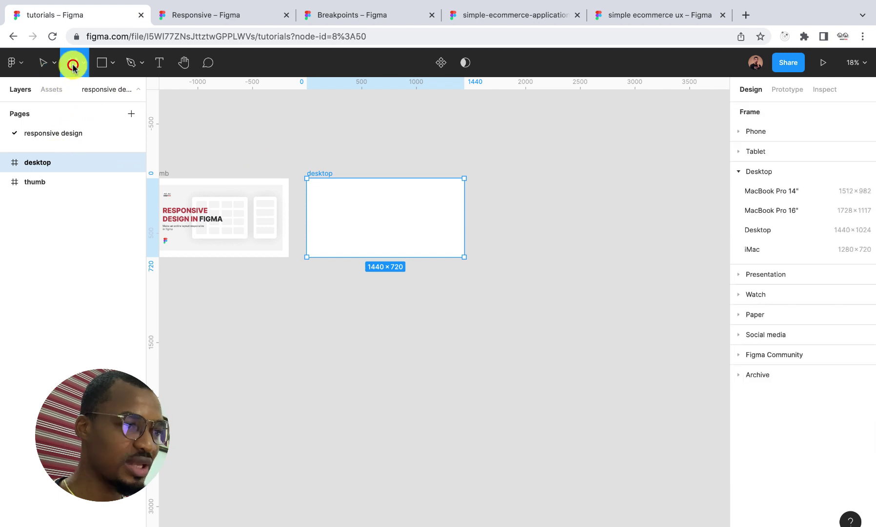
{"action": "left_click", "coordinate": [742, 152]}
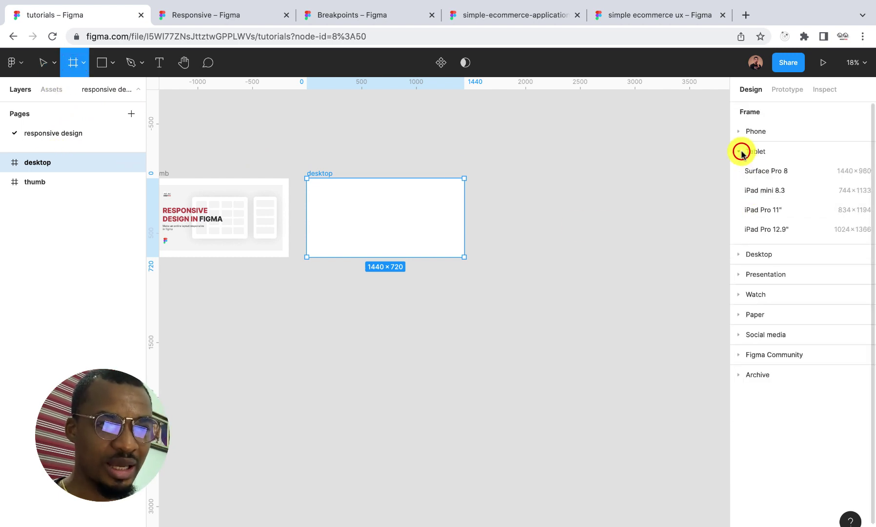
{"action": "left_click", "coordinate": [783, 193]}
{"action": "left_click_drag", "start_coordinate": [497, 244], "coordinate": [511, 161]}
{"action": "left_click_drag", "start_coordinate": [511, 298], "coordinate": [507, 257]}
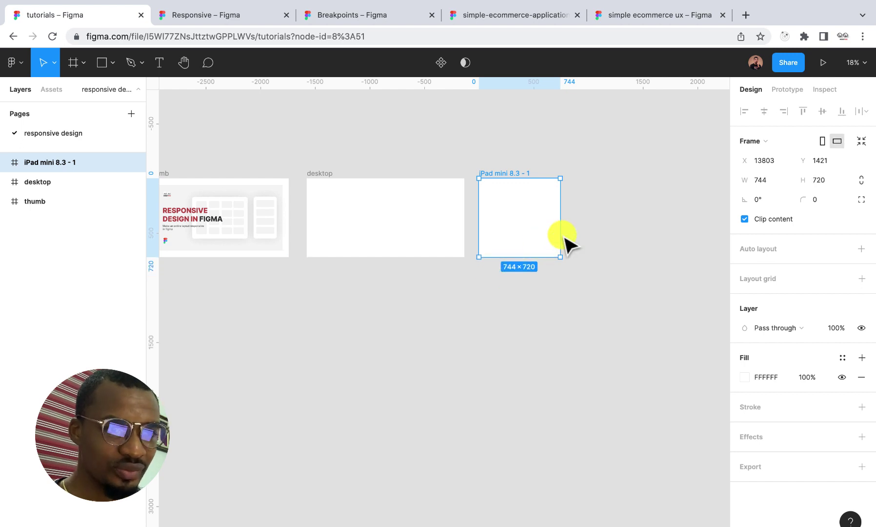
Set the iPad mini frame's width to 768 and rename the frame as tablet.
{"action": "left_click", "coordinate": [767, 181]}
{"action": "type", "text": "768"}
{"action": "key", "text": "Return"}
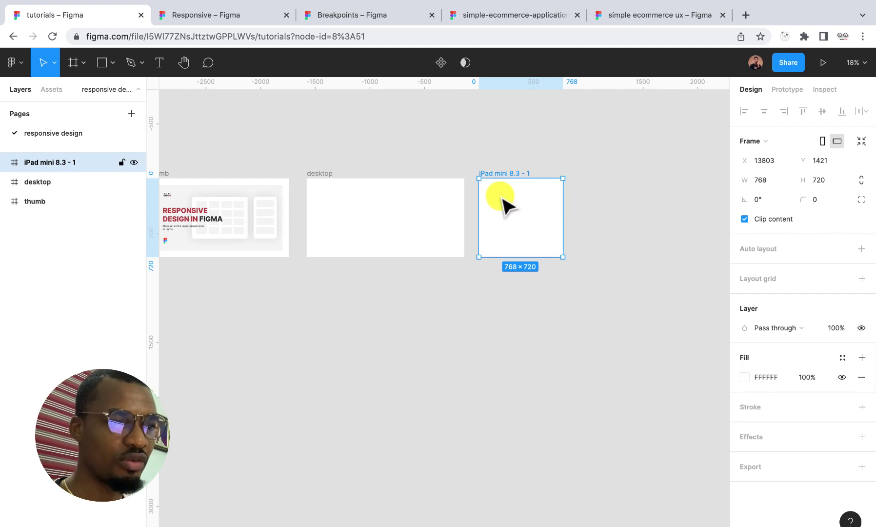
{"action": "scroll", "coordinate": [495, 208], "scroll_direction": "up", "scroll_amount": 3}
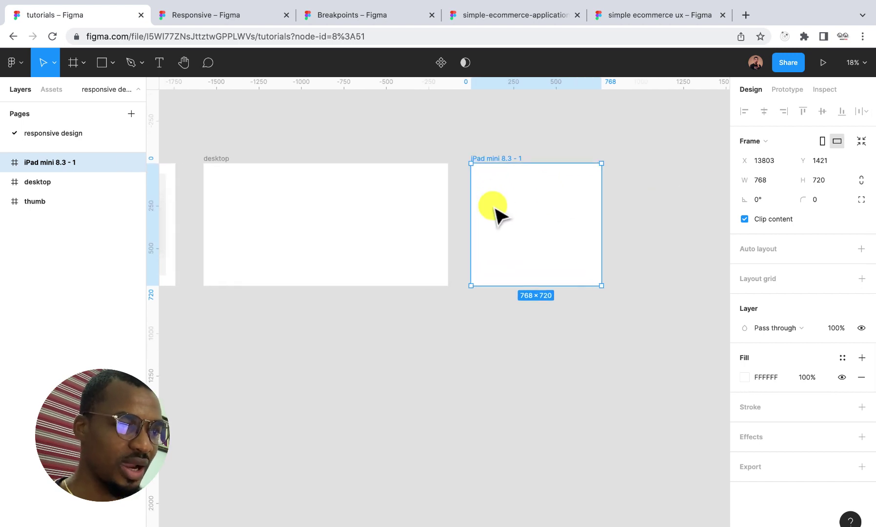
{"action": "double_click", "coordinate": [508, 155]}
{"action": "type", "text": "tablet"}
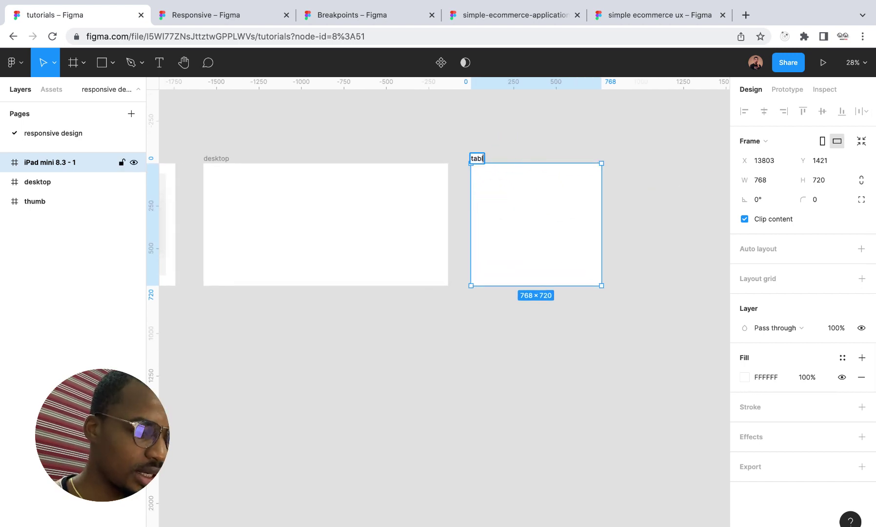
{"action": "key", "text": "Return"}
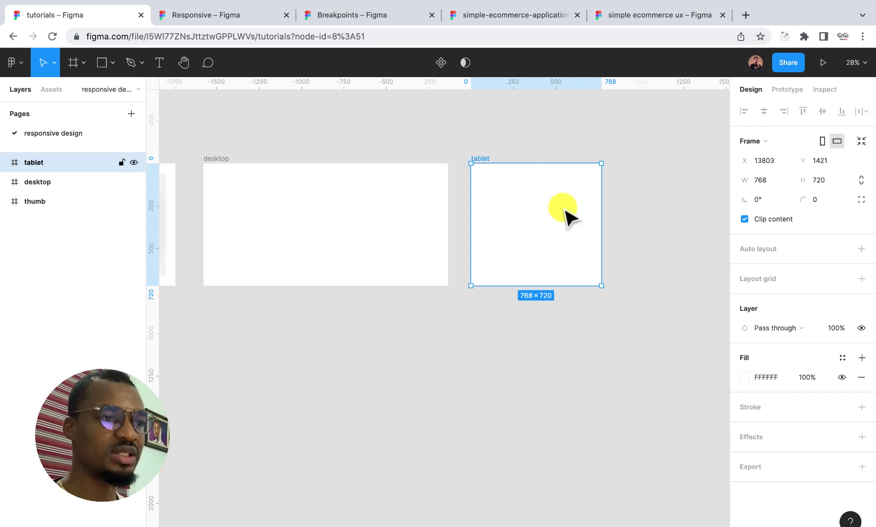
Add an iPhone 13 Pro Max preset frame and place it to the right of the tablet frame, aligned with its top edge.
{"action": "scroll", "coordinate": [566, 214], "scroll_direction": "down", "scroll_amount": 2}
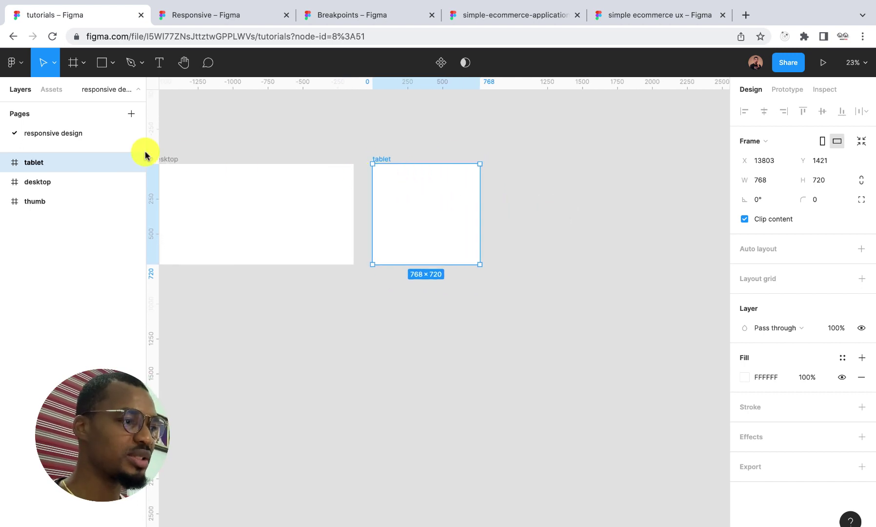
{"action": "left_click", "coordinate": [74, 67]}
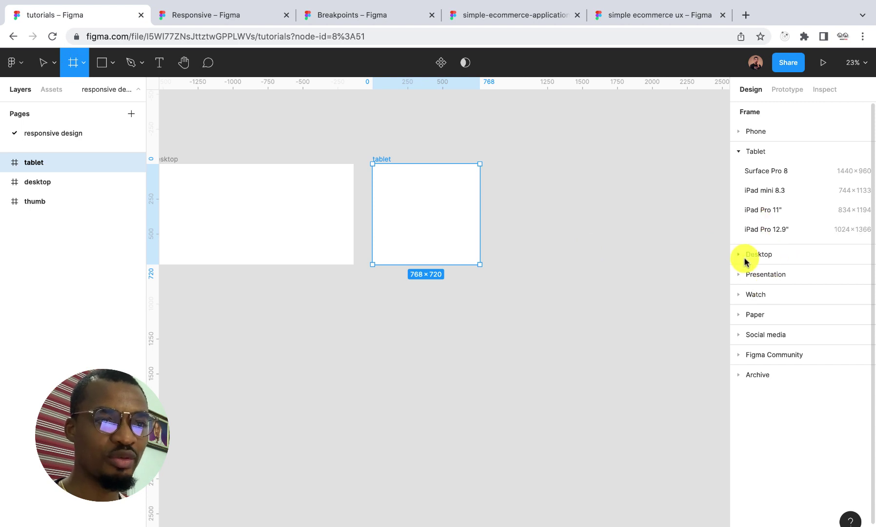
{"action": "left_click", "coordinate": [740, 131]}
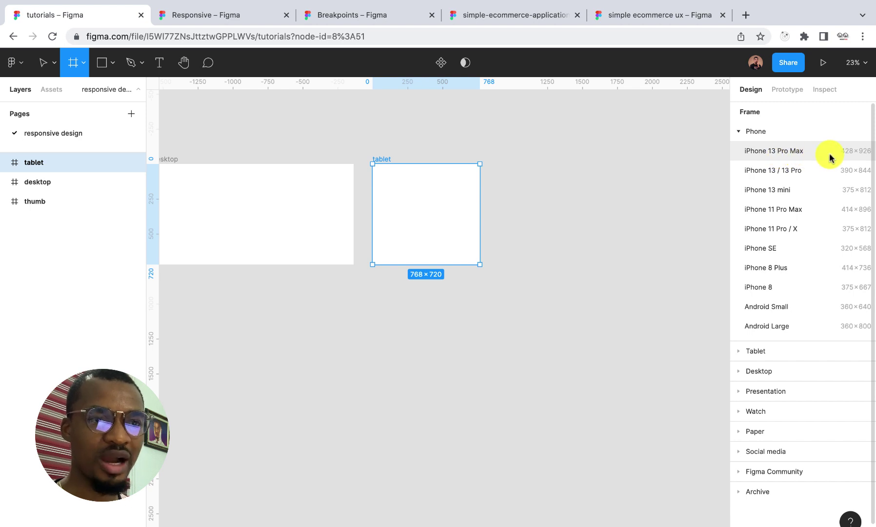
{"action": "left_click", "coordinate": [849, 151]}
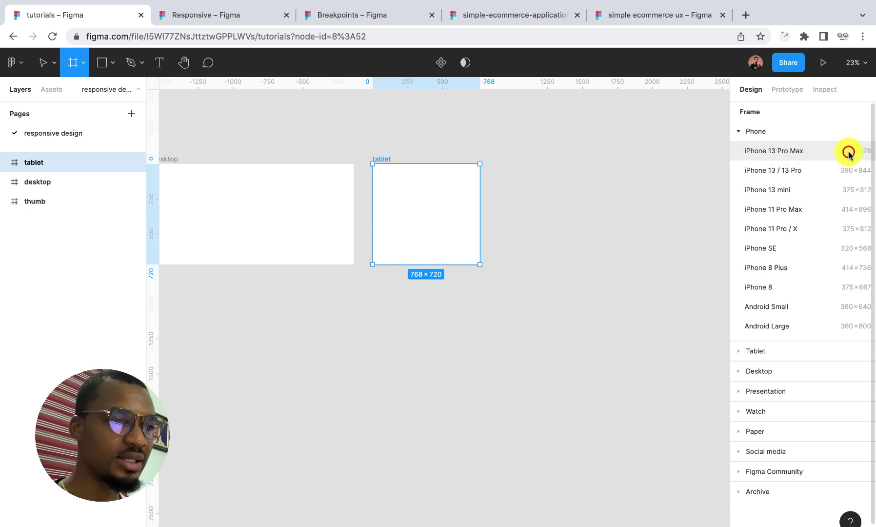
{"action": "left_click", "coordinate": [508, 242]}
{"action": "left_click_drag", "start_coordinate": [508, 242], "coordinate": [513, 159]}
Rename the iPhone frame as mobile and shorten it to 720 high, matching the other frames.
{"action": "double_click", "coordinate": [513, 157]}
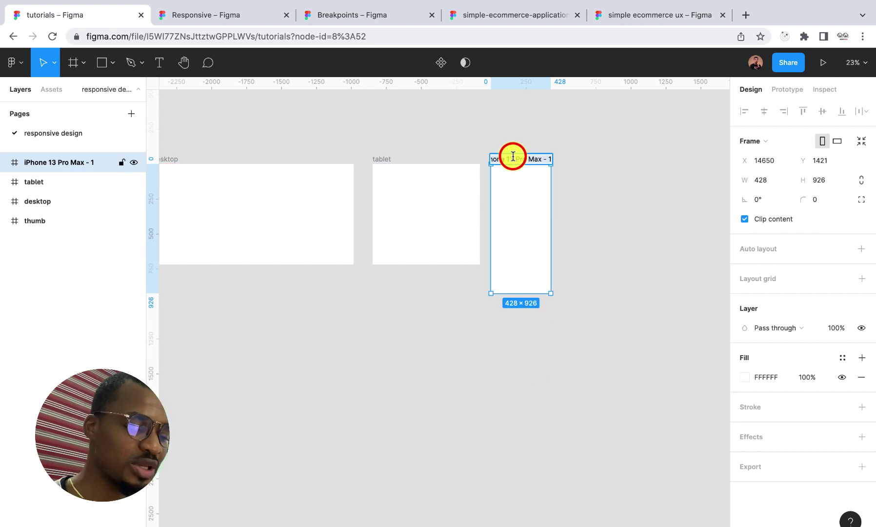
{"action": "type", "text": "mobile"}
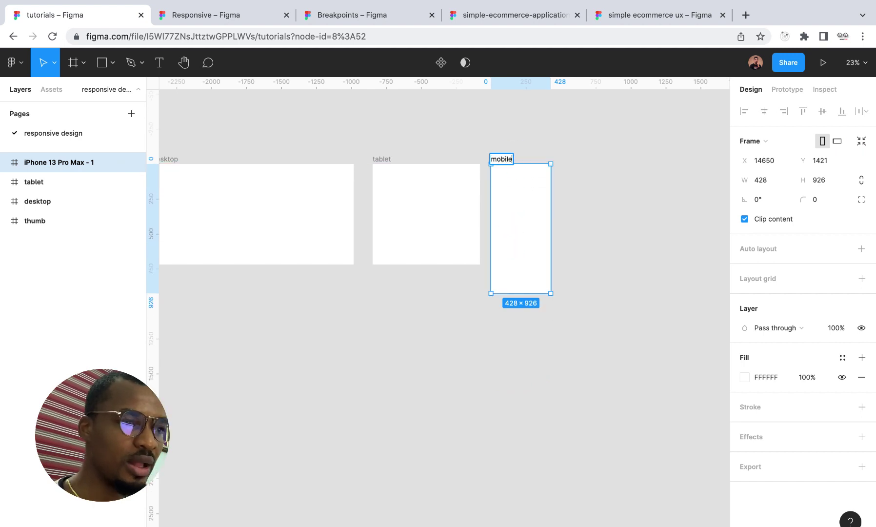
{"action": "key", "text": "Return"}
{"action": "left_click_drag", "start_coordinate": [526, 293], "coordinate": [525, 264]}
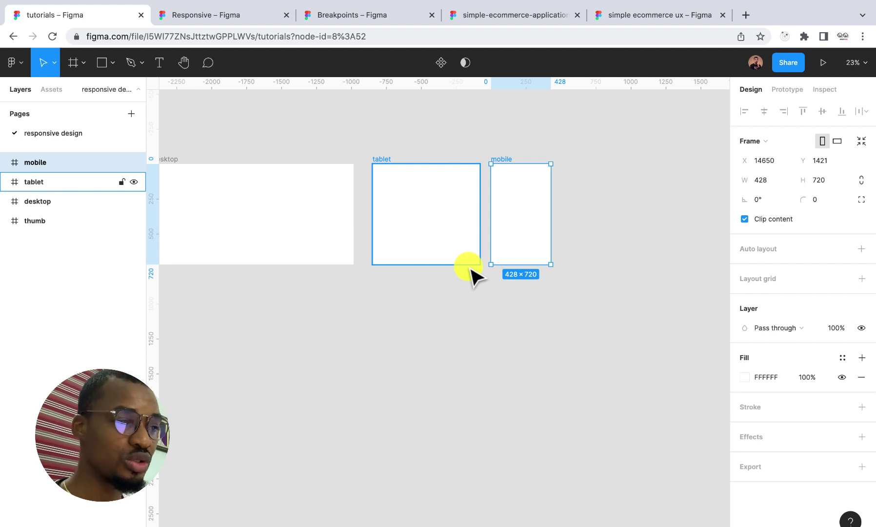
Set the desktop frame's fill colour to F5F5F5.
{"action": "scroll", "coordinate": [475, 276], "scroll_direction": "left", "scroll_amount": 5}
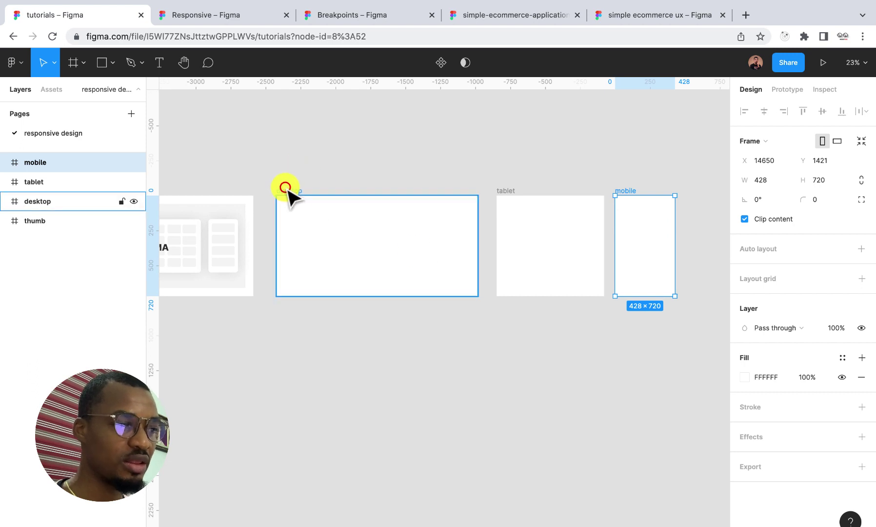
{"action": "left_click", "coordinate": [285, 189]}
{"action": "left_click", "coordinate": [769, 379]}
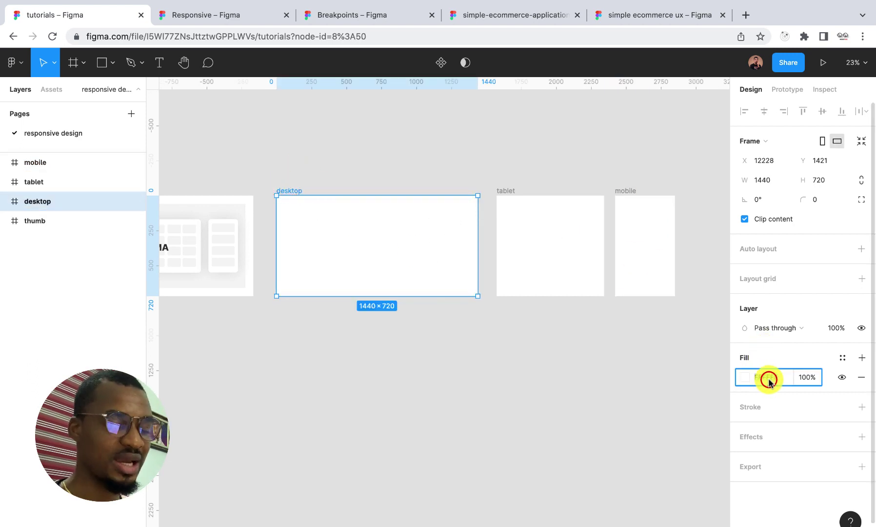
{"action": "type", "text": "ff"}
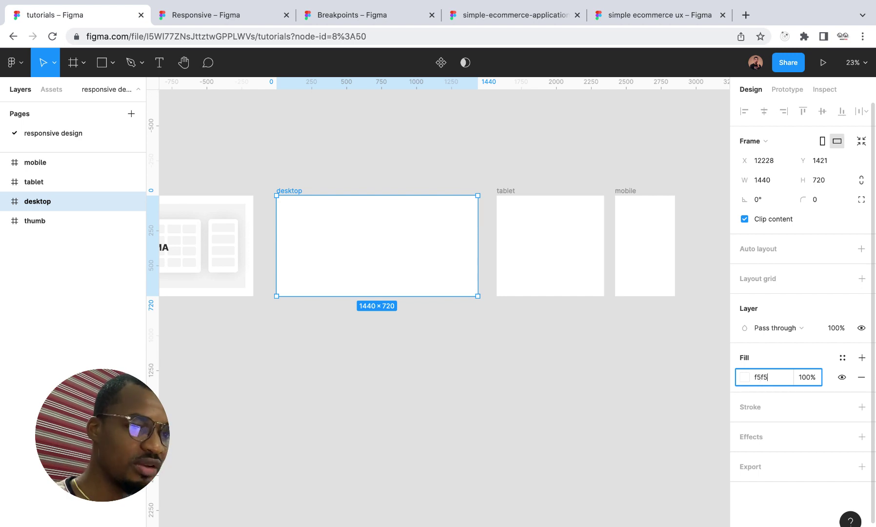
{"action": "type", "text": "f5f5"}
{"action": "key", "text": "Return"}
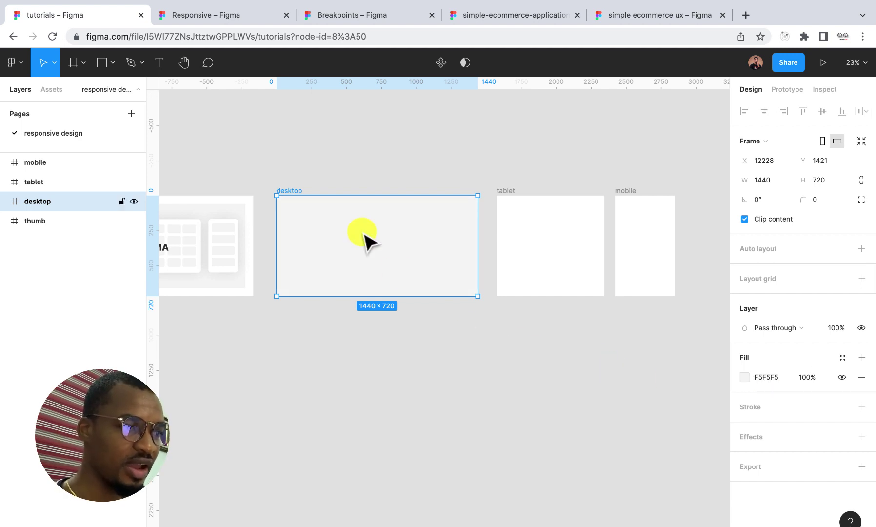
{"action": "key", "text": "shift+2"}
{"action": "scroll", "coordinate": [363, 237], "scroll_direction": "left", "scroll_amount": 1}
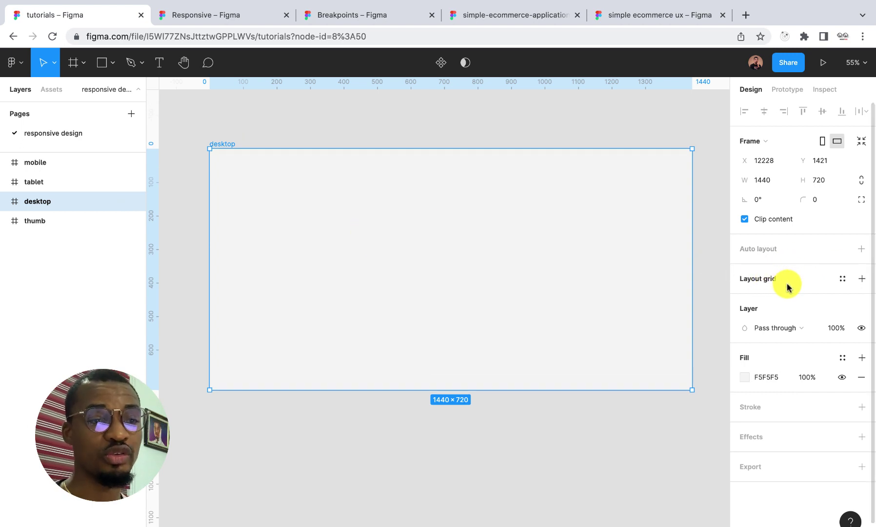
Add a column layout grid to the desktop frame with a count of 12 and a margin of 85.
{"action": "left_click", "coordinate": [863, 278]}
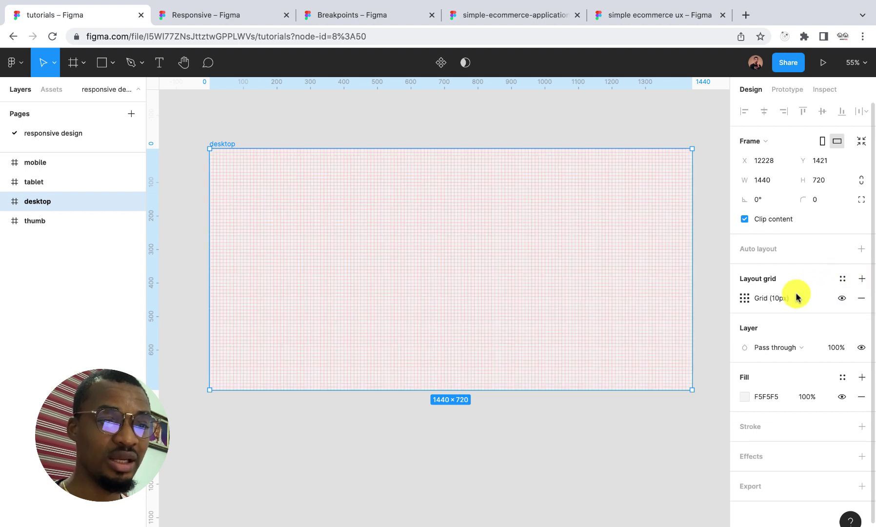
{"action": "left_click", "coordinate": [745, 298]}
{"action": "left_click", "coordinate": [629, 301]}
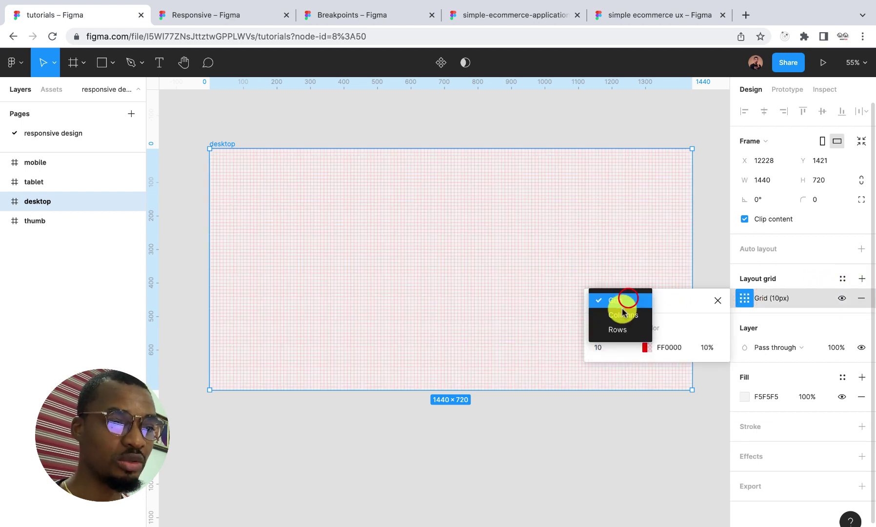
{"action": "left_click", "coordinate": [626, 299]}
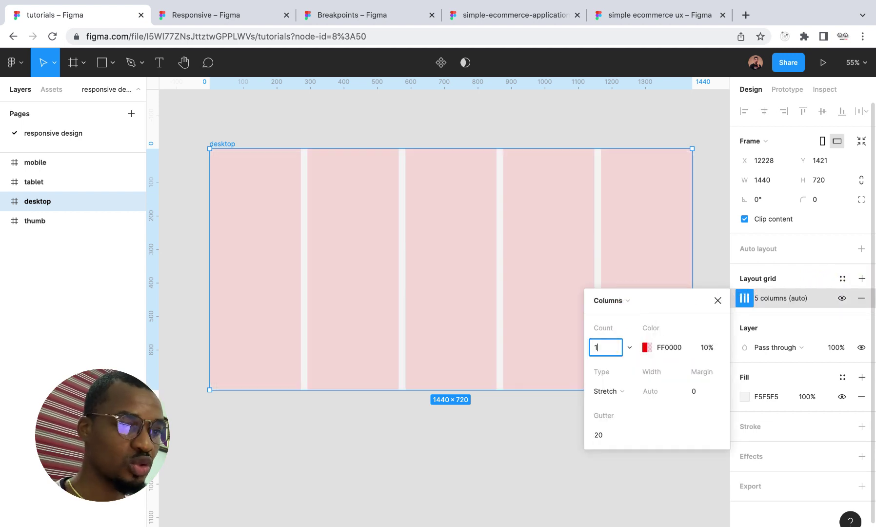
{"action": "type", "text": "12"}
{"action": "key", "text": "Return"}
{"action": "left_click", "coordinate": [695, 393]}
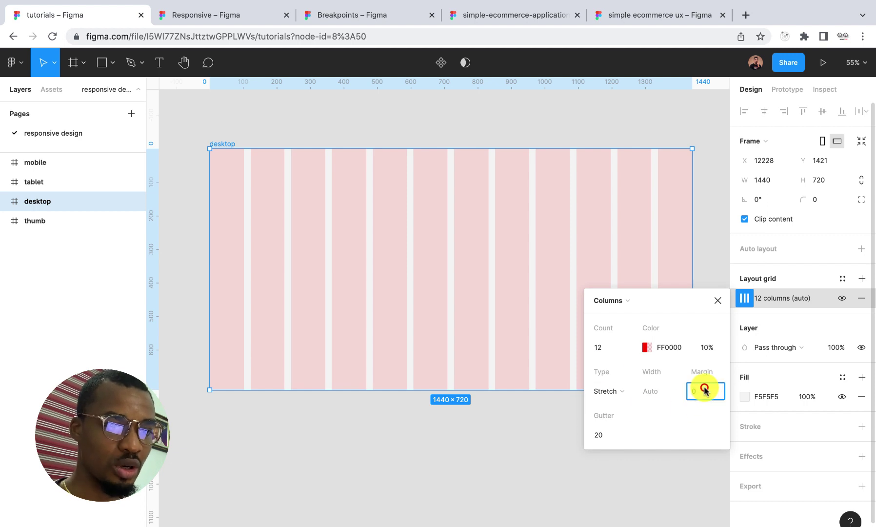
{"action": "type", "text": "85"}
{"action": "key", "text": "Return"}
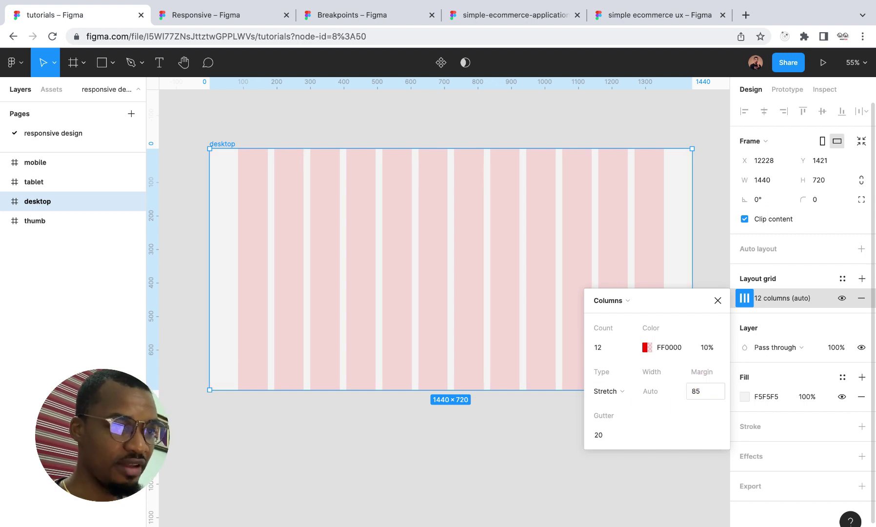
{"action": "left_click", "coordinate": [718, 300]}
Draw a full-width rectangle along the desktop frame's top edge and set its height to 70.
{"action": "left_click", "coordinate": [104, 63]}
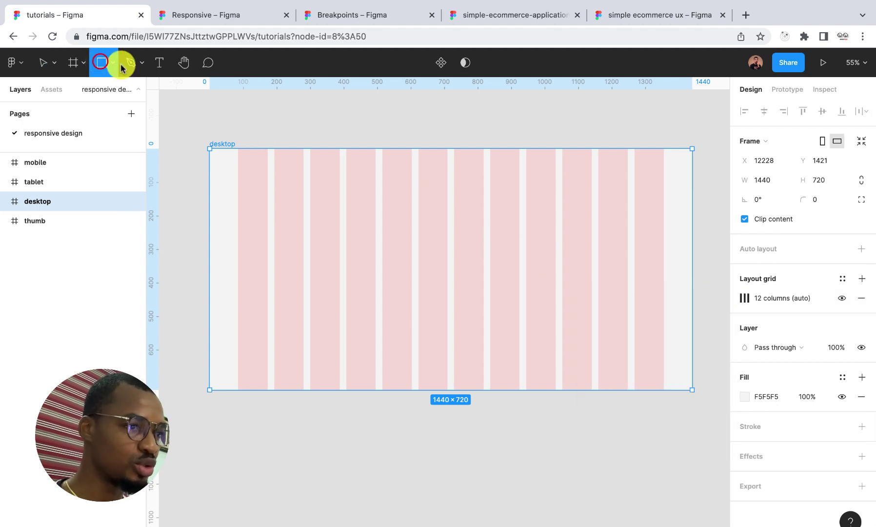
{"action": "mouse_move", "coordinate": [692, 179]}
{"action": "left_mouse_down"}
{"action": "mouse_move", "coordinate": [400, 172]}
{"action": "mouse_move", "coordinate": [210, 147]}
{"action": "left_mouse_up"}
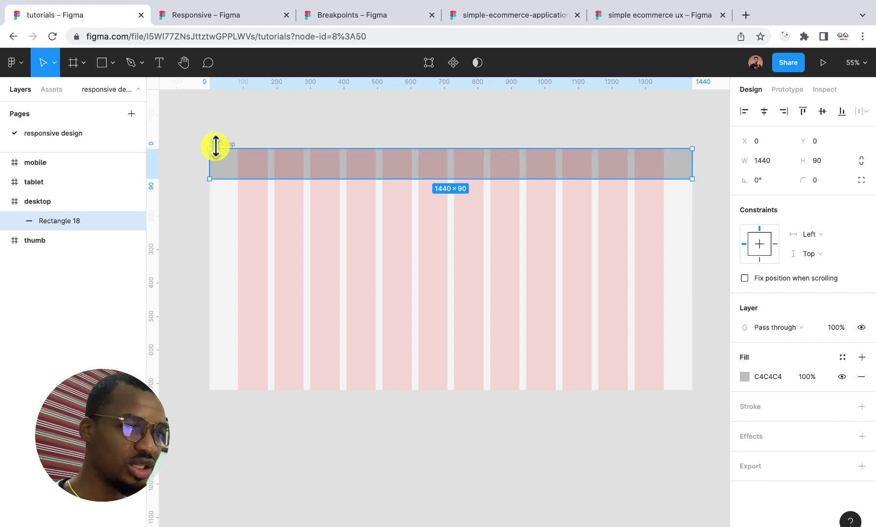
{"action": "mouse_move", "coordinate": [691, 171]}
{"action": "left_mouse_down"}
{"action": "mouse_move", "coordinate": [680, 171]}
{"action": "mouse_move", "coordinate": [692, 171]}
{"action": "left_mouse_up"}
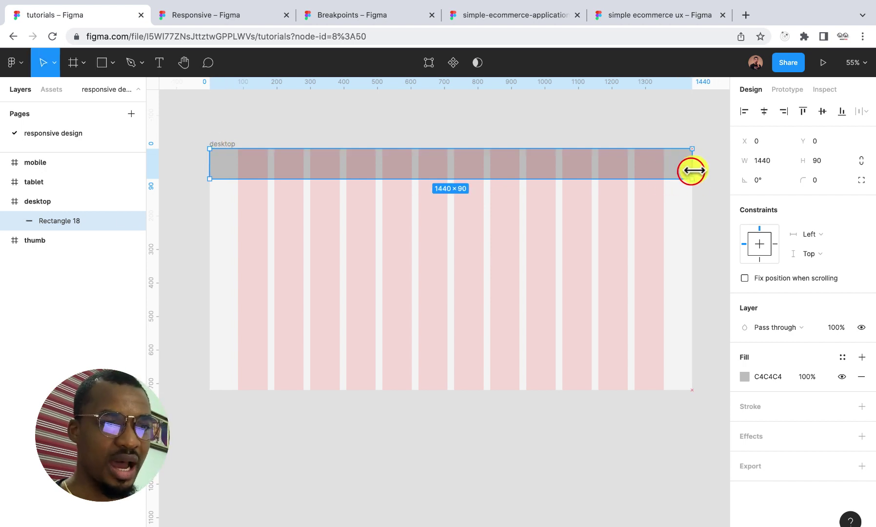
{"action": "left_click", "coordinate": [822, 162]}
{"action": "type", "text": "70"}
{"action": "key", "text": "Return"}
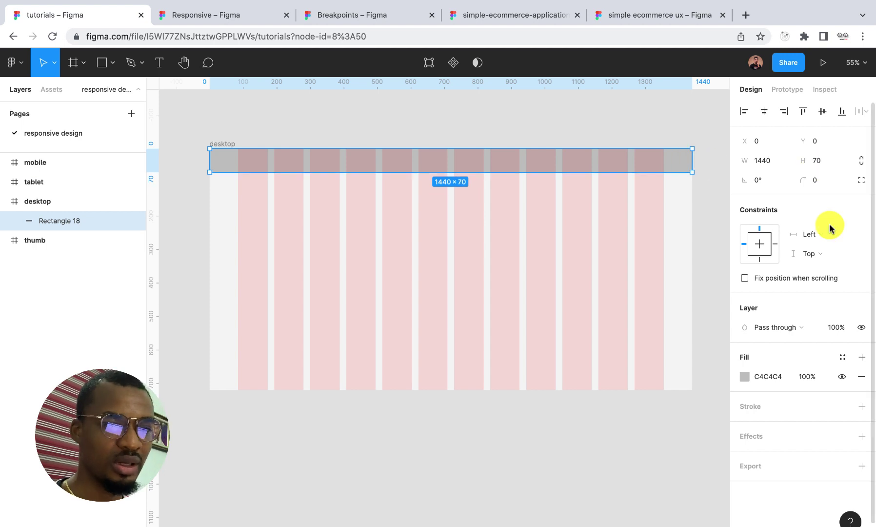
Fill the full-width top rectangle with white (FFFFFF) and rename it as navbar.
{"action": "left_click", "coordinate": [744, 376]}
{"action": "left_click_drag", "start_coordinate": [642, 292], "coordinate": [566, 231]}
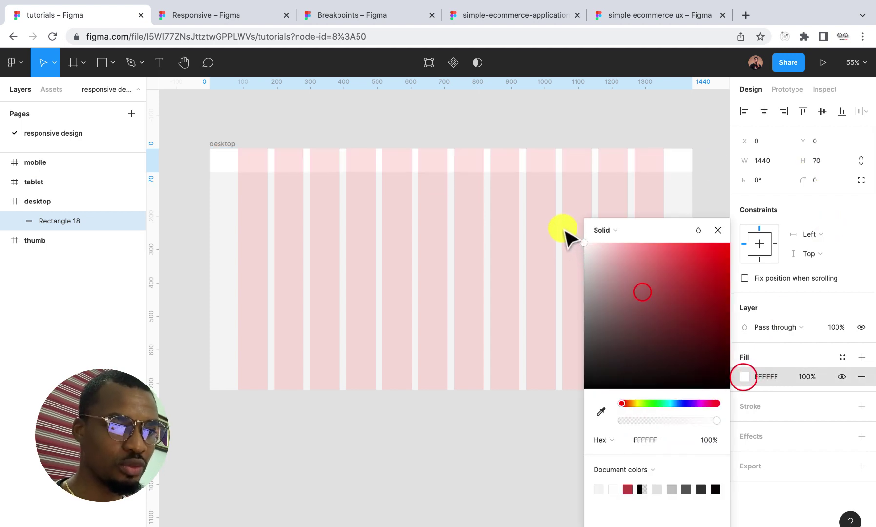
{"action": "left_click", "coordinate": [720, 229]}
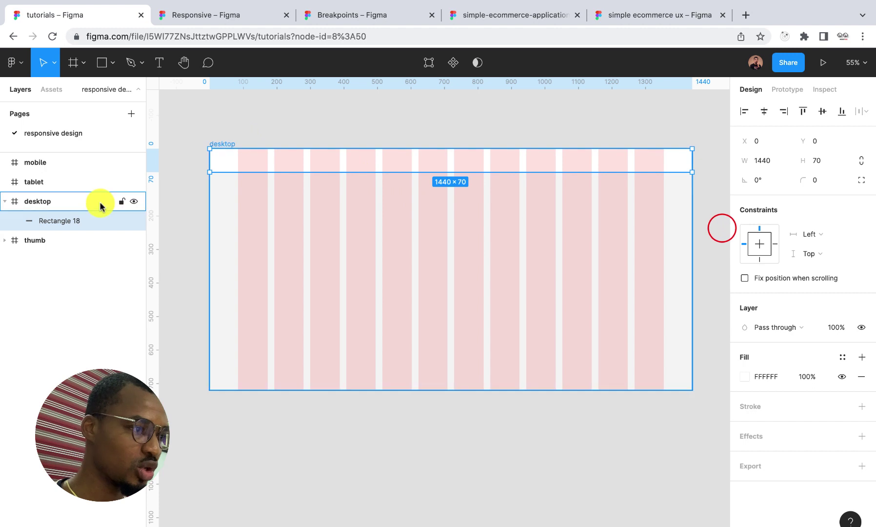
{"action": "double_click", "coordinate": [59, 222]}
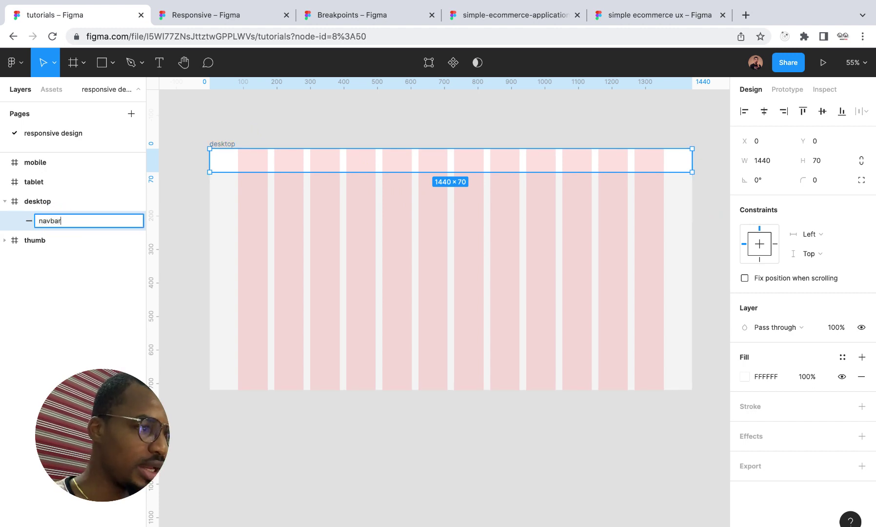
{"action": "key", "text": "Return"}
{"action": "left_click", "coordinate": [288, 266]}
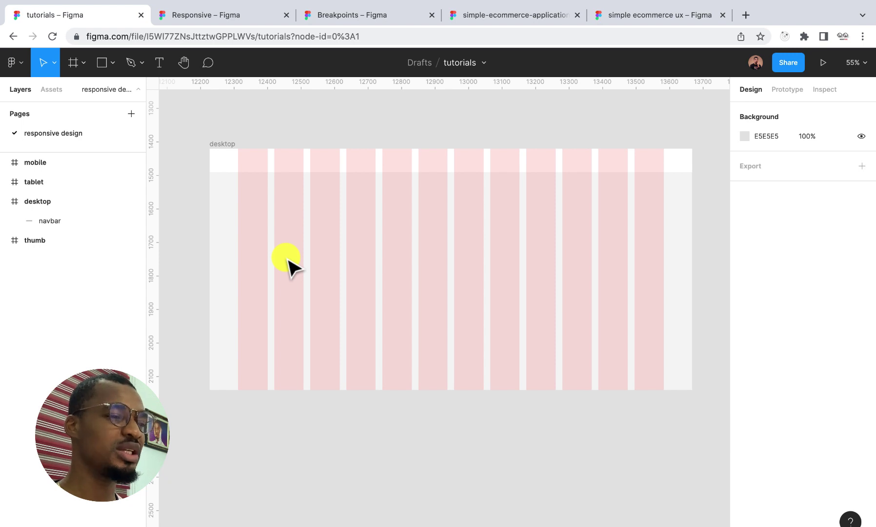
Test how the navbar responds by widening the desktop frame to about 1575, and undo each resize.
{"action": "left_click", "coordinate": [222, 142]}
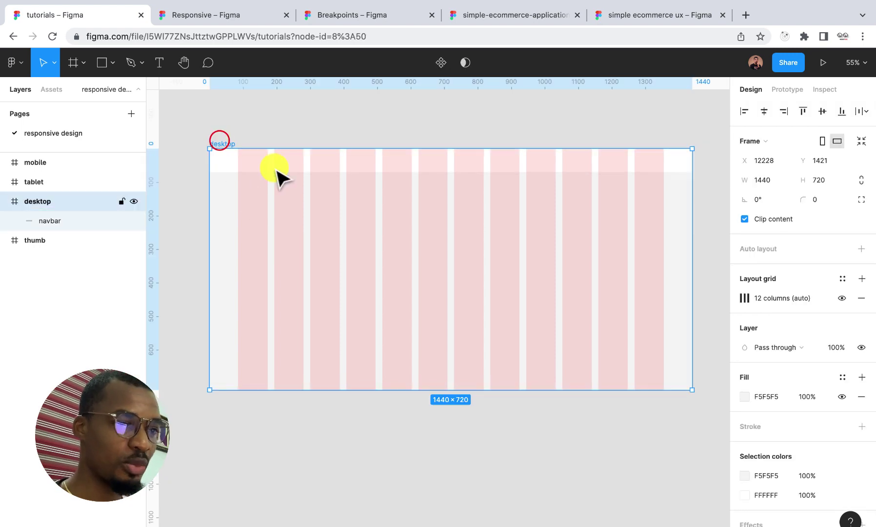
{"action": "scroll", "coordinate": [346, 225], "scroll_direction": "right", "scroll_amount": 2}
{"action": "scroll", "coordinate": [346, 225], "scroll_direction": "right", "scroll_amount": 1}
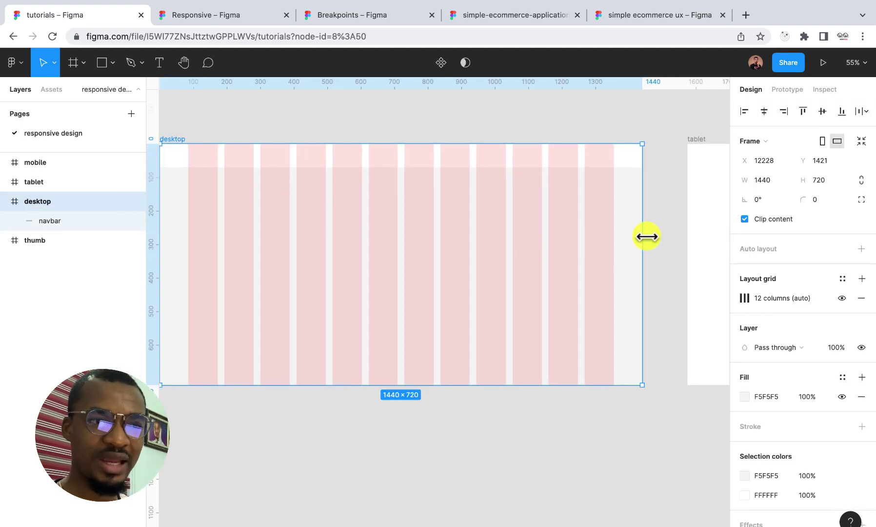
{"action": "left_click_drag", "start_coordinate": [651, 236], "coordinate": [690, 238]}
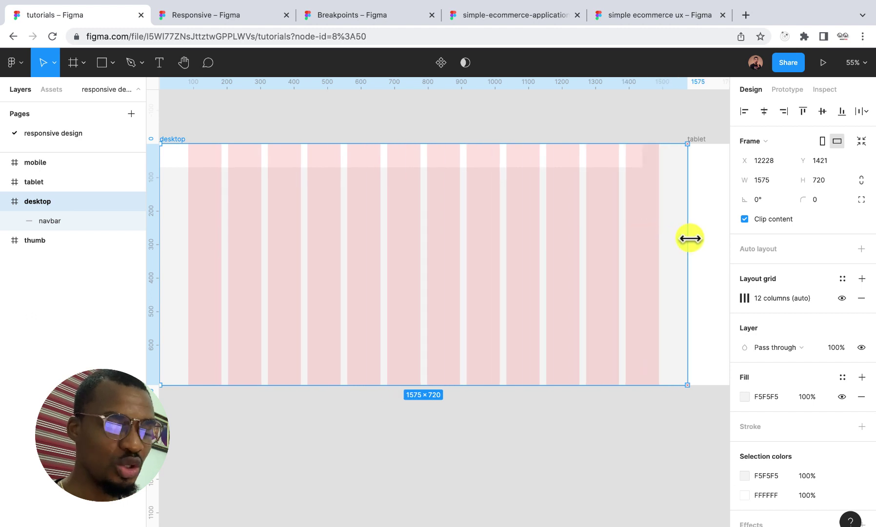
{"action": "key", "text": "ctrl+z"}
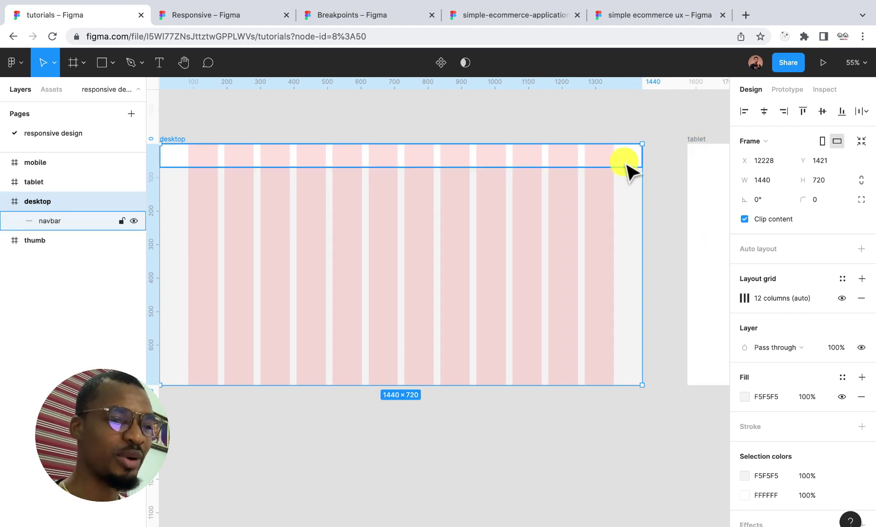
{"action": "left_click_drag", "start_coordinate": [643, 181], "coordinate": [670, 177]}
{"action": "key", "text": "super+z"}
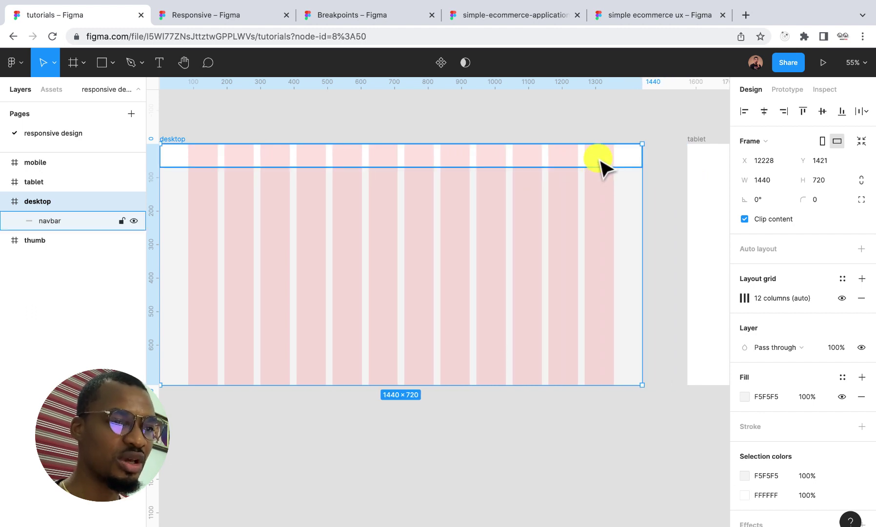
Set the navbar's horizontal constraint to Left and right.
{"action": "left_click", "coordinate": [601, 162]}
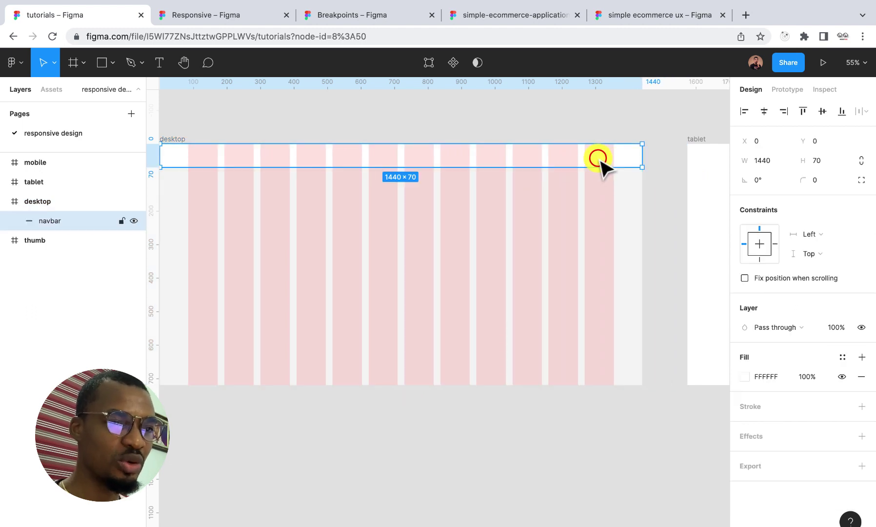
{"action": "left_click", "coordinate": [815, 236]}
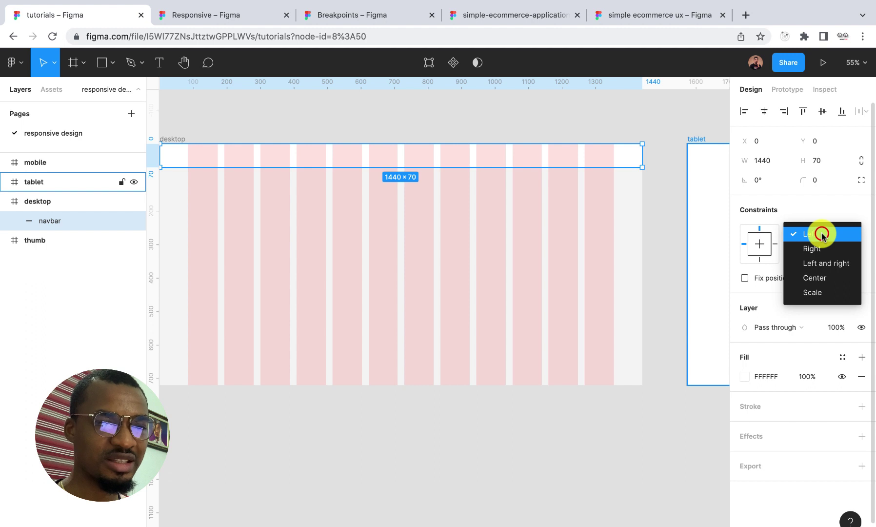
{"action": "left_click", "coordinate": [825, 265]}
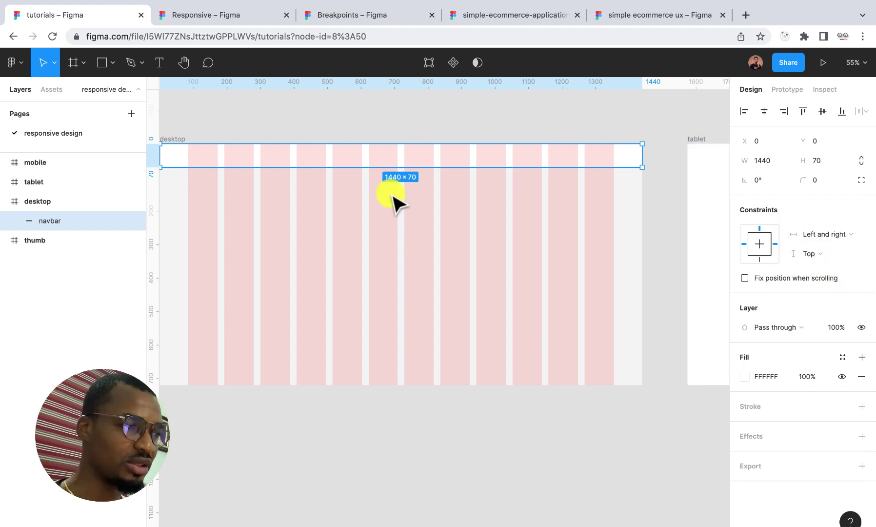
Test the navbar's new constraint by narrowing the desktop frame, and undo the resize.
{"action": "scroll", "coordinate": [272, 141], "scroll_direction": "left", "scroll_amount": 1}
{"action": "left_click", "coordinate": [181, 138]}
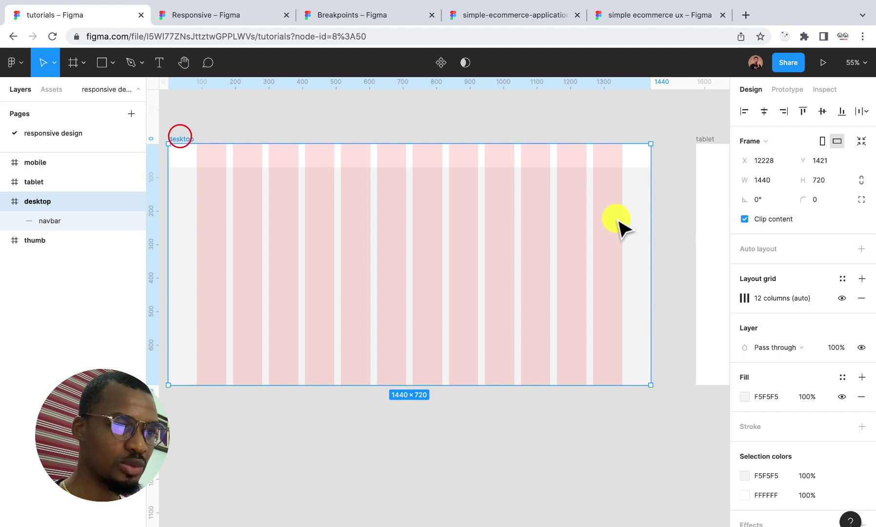
{"action": "left_click_drag", "start_coordinate": [650, 227], "coordinate": [540, 211]}
{"action": "key", "text": "super+z"}
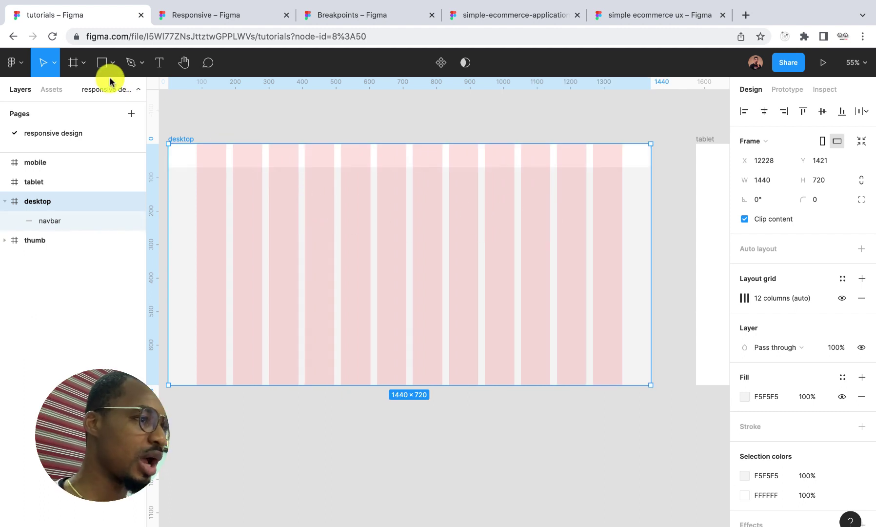
Draw a rectangle about 303 by 547 over the first three grid columns below the navbar and fill it with white (FFFFFF).
{"action": "left_click", "coordinate": [102, 63]}
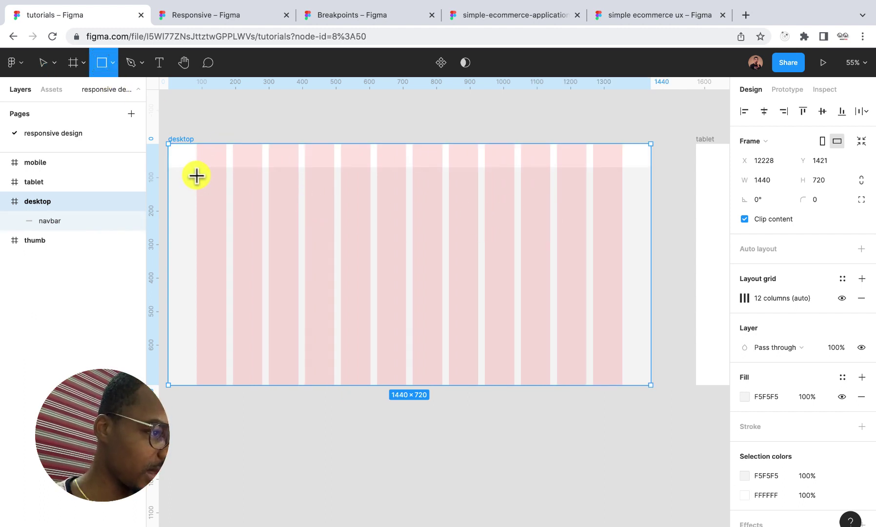
{"action": "mouse_move", "coordinate": [195, 174]}
{"action": "left_mouse_down"}
{"action": "mouse_move", "coordinate": [297, 222]}
{"action": "mouse_move", "coordinate": [298, 359]}
{"action": "left_mouse_up"}
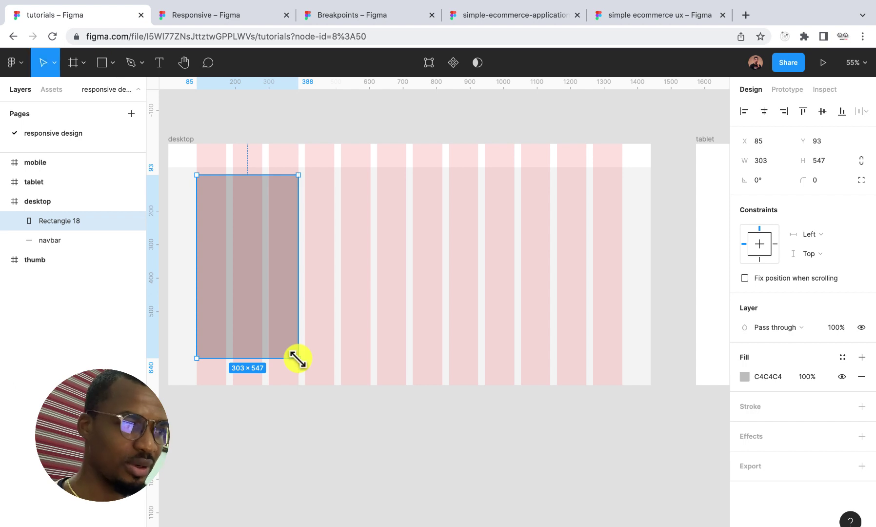
{"action": "left_click", "coordinate": [179, 139]}
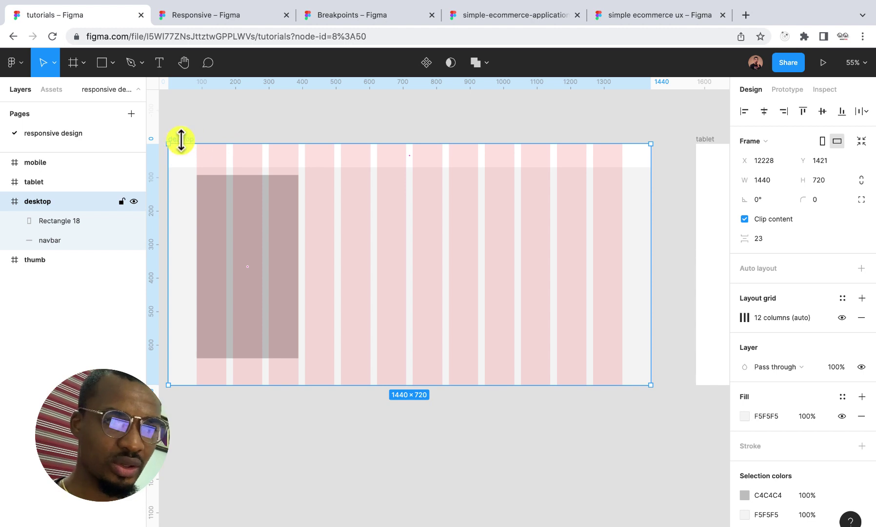
{"action": "left_click", "coordinate": [238, 227]}
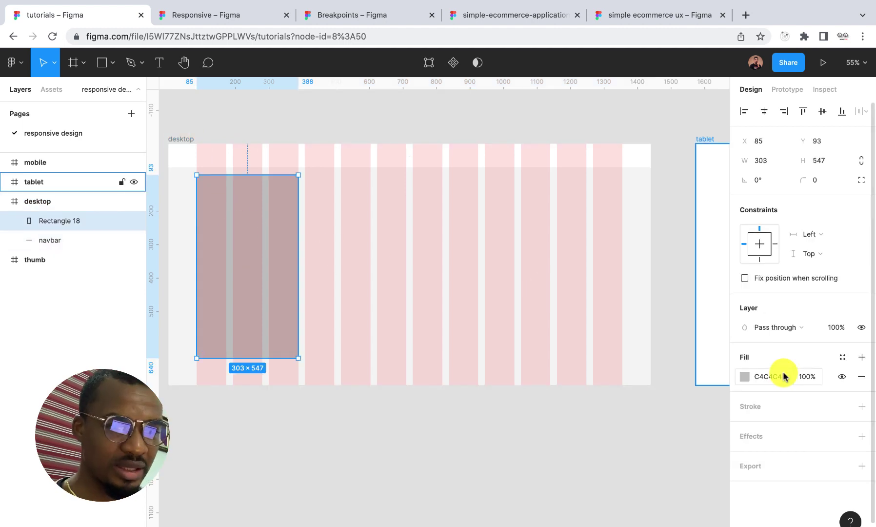
{"action": "left_click", "coordinate": [743, 376]}
{"action": "left_click_drag", "start_coordinate": [635, 308], "coordinate": [568, 229]}
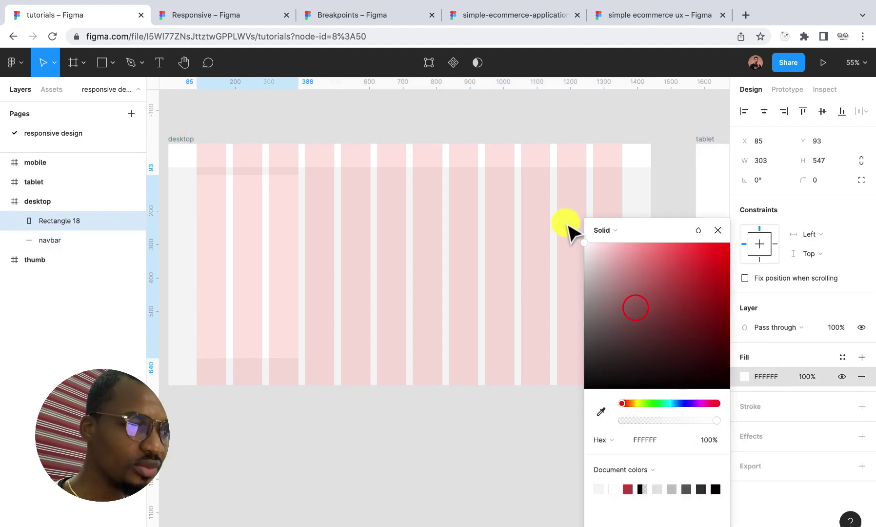
{"action": "left_click", "coordinate": [718, 230]}
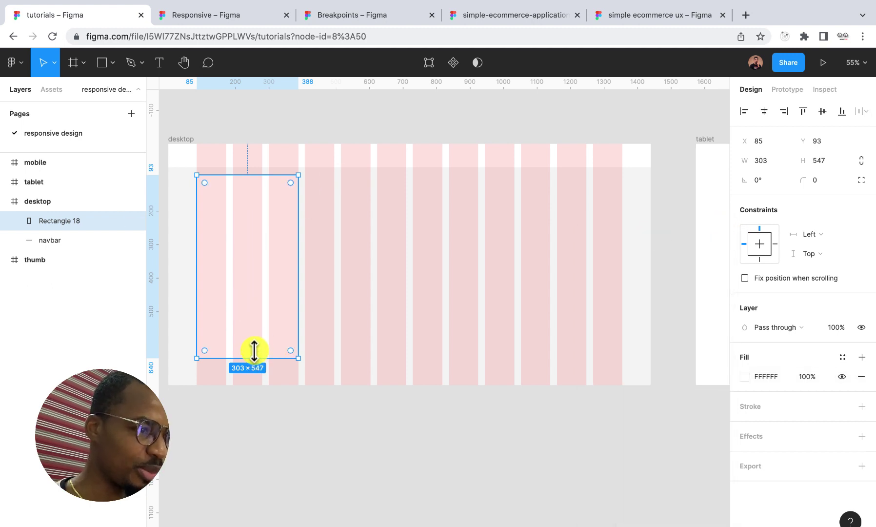
Move the white three-column rectangle down in the desktop frame to a Y position of 120.
{"action": "scroll", "coordinate": [250, 188], "scroll_direction": "up", "scroll_amount": 5}
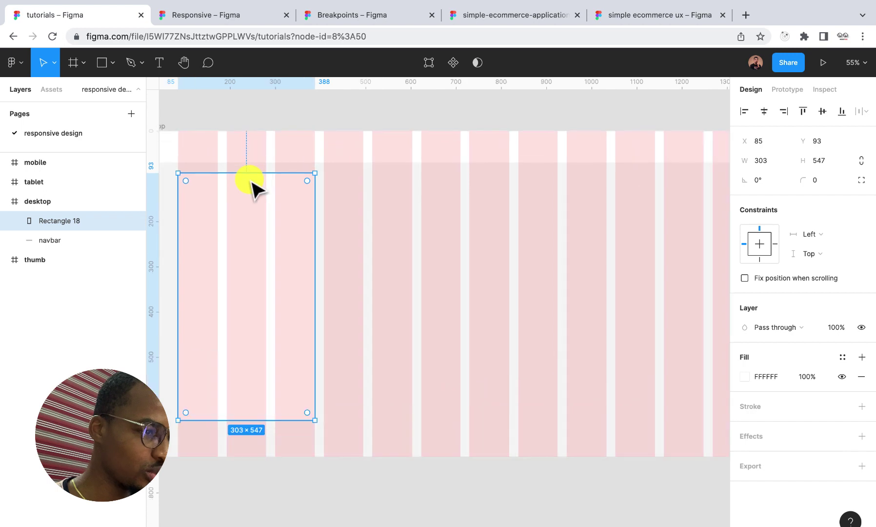
{"action": "scroll", "coordinate": [251, 157], "scroll_direction": "left", "scroll_amount": 5}
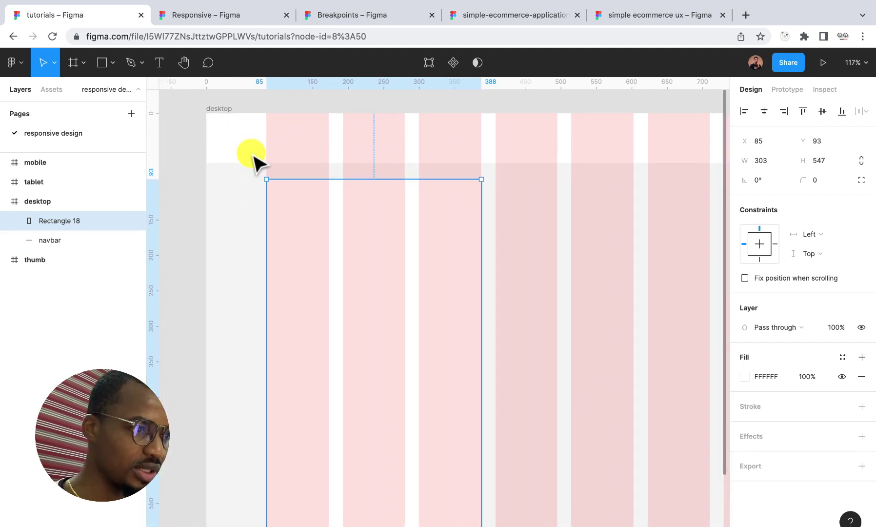
{"action": "key", "text": "Up"}
{"action": "key", "text": "Up"}
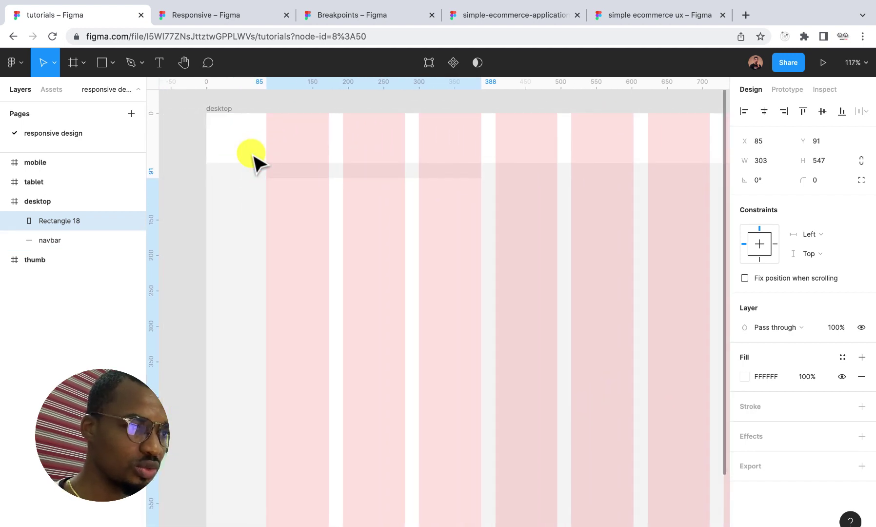
{"action": "key", "text": "shift+Down"}
{"action": "key", "text": "shift+Down"}
{"action": "key", "text": "shift+Down"}
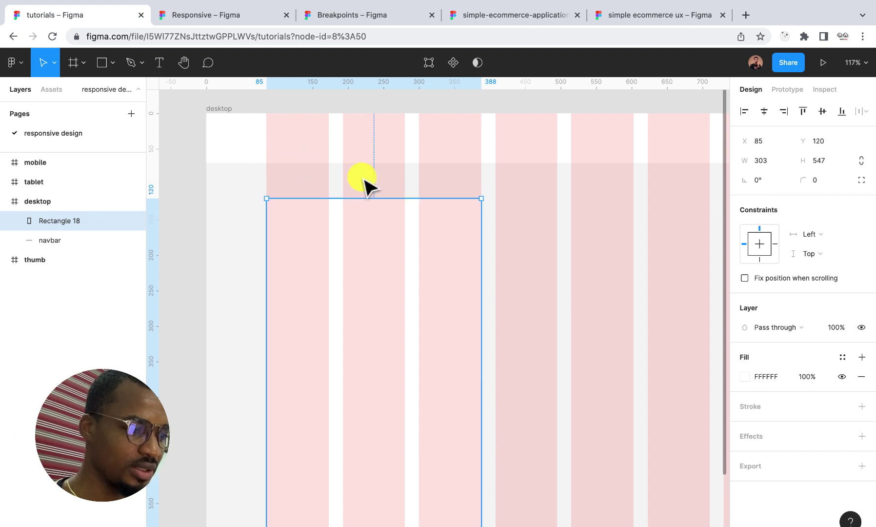
{"action": "scroll", "coordinate": [376, 237], "scroll_direction": "down", "scroll_amount": 5}
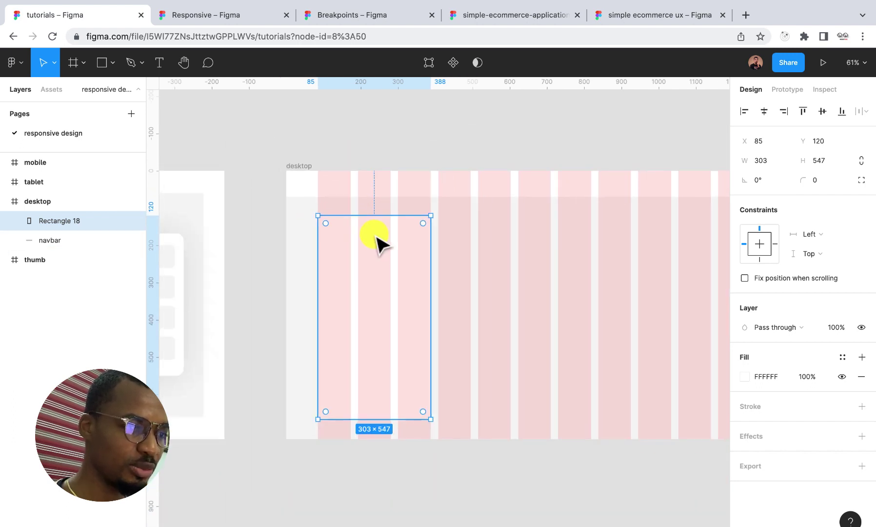
{"action": "scroll", "coordinate": [369, 307], "scroll_direction": "up", "scroll_amount": 3}
{"action": "scroll", "coordinate": [369, 307], "scroll_direction": "left", "scroll_amount": 3}
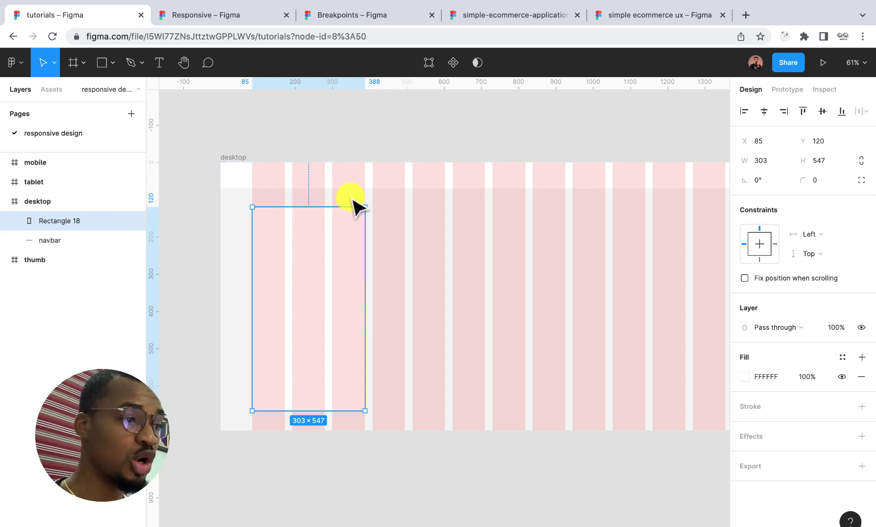
Test the white three-column rectangle's current constraint by narrowing the desktop frame, and undo the resize.
{"action": "left_click", "coordinate": [233, 156]}
{"action": "key", "text": "shift+2"}
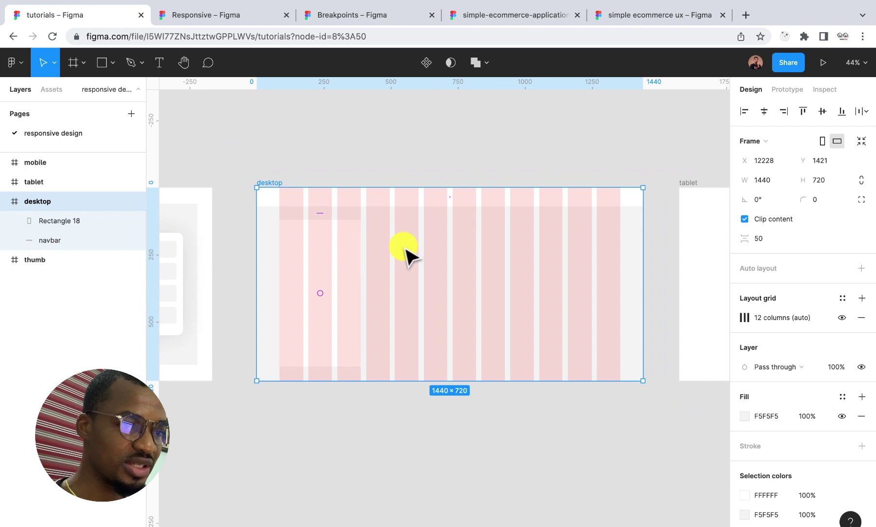
{"action": "left_click_drag", "start_coordinate": [643, 297], "coordinate": [540, 283]}
{"action": "key", "text": "ctrl+z"}
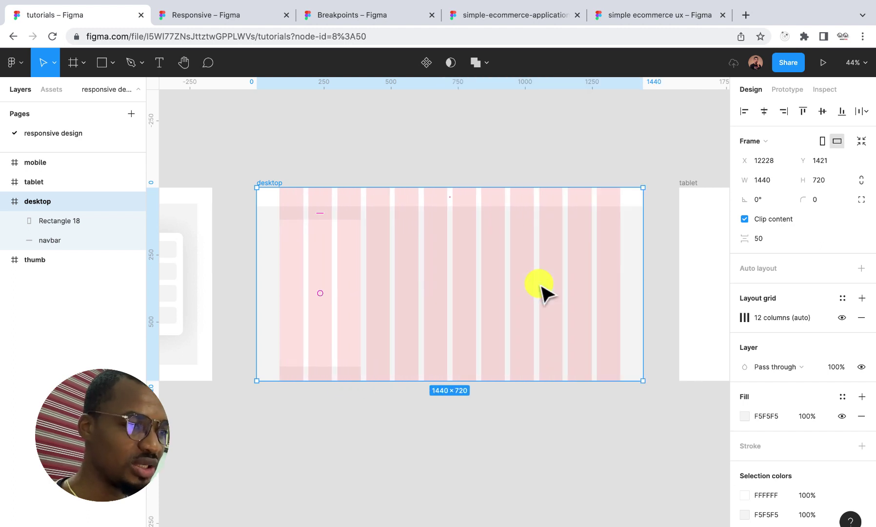
Set the white three-column rectangle's horizontal constraint to Left and right, and test it by resizing the desktop frame.
{"action": "left_click", "coordinate": [328, 271]}
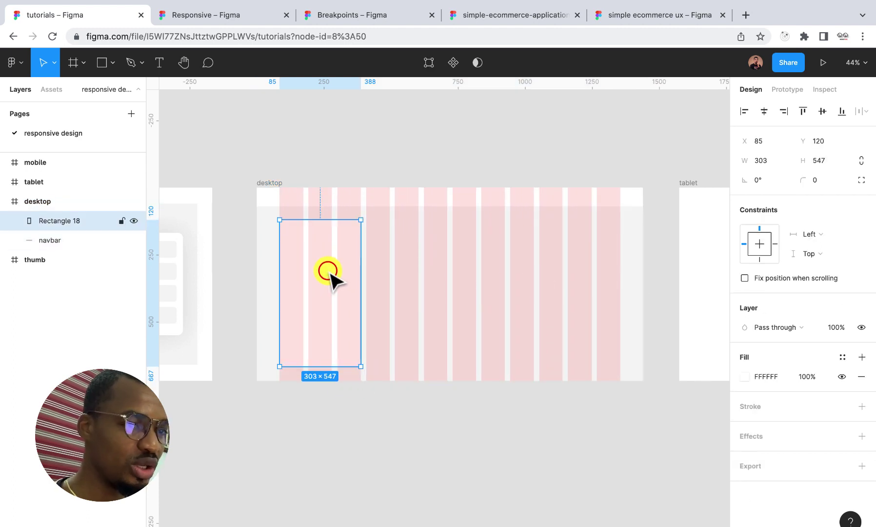
{"action": "left_click", "coordinate": [844, 235]}
{"action": "left_click", "coordinate": [837, 266]}
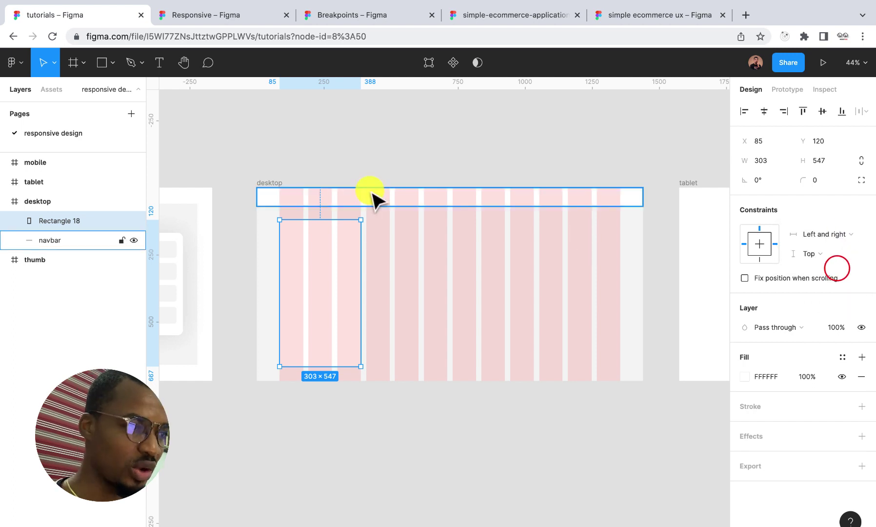
{"action": "left_click", "coordinate": [272, 179]}
{"action": "left_click_drag", "start_coordinate": [645, 270], "coordinate": [643, 229]}
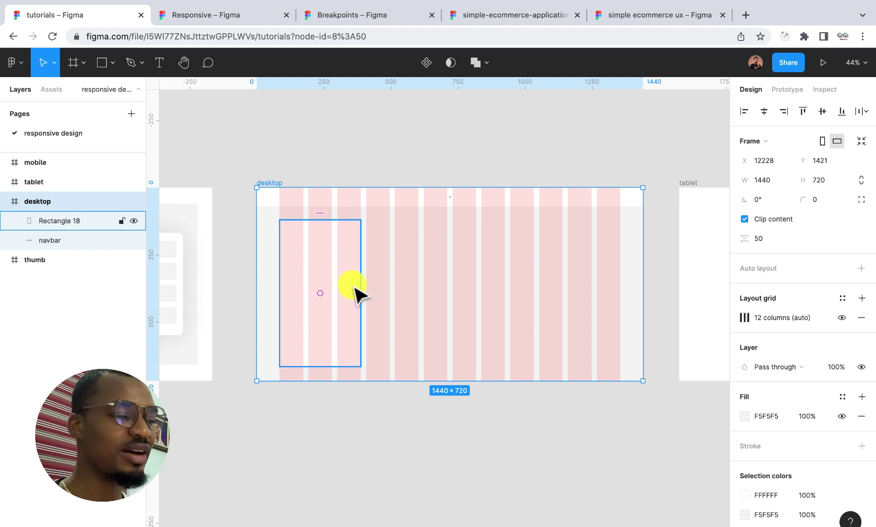
Draw a rectangle about 302 wide over grid columns four to six below the navbar, and set its height to 150.
{"action": "left_click", "coordinate": [100, 59]}
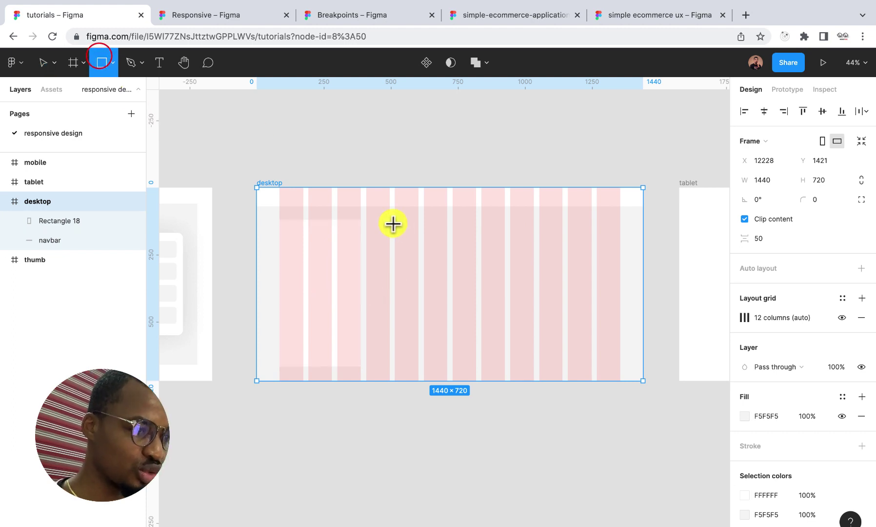
{"action": "left_click_drag", "start_coordinate": [366, 220], "coordinate": [446, 270]}
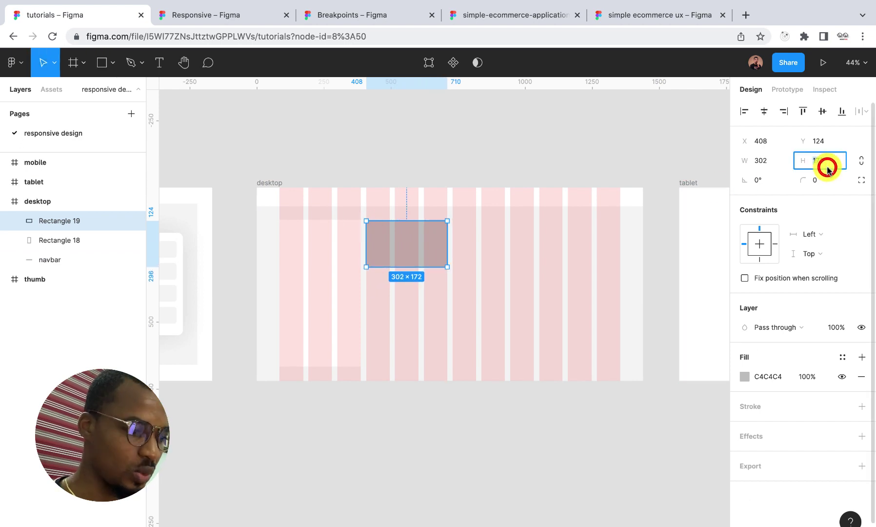
{"action": "type", "text": "150"}
{"action": "key", "text": "Return"}
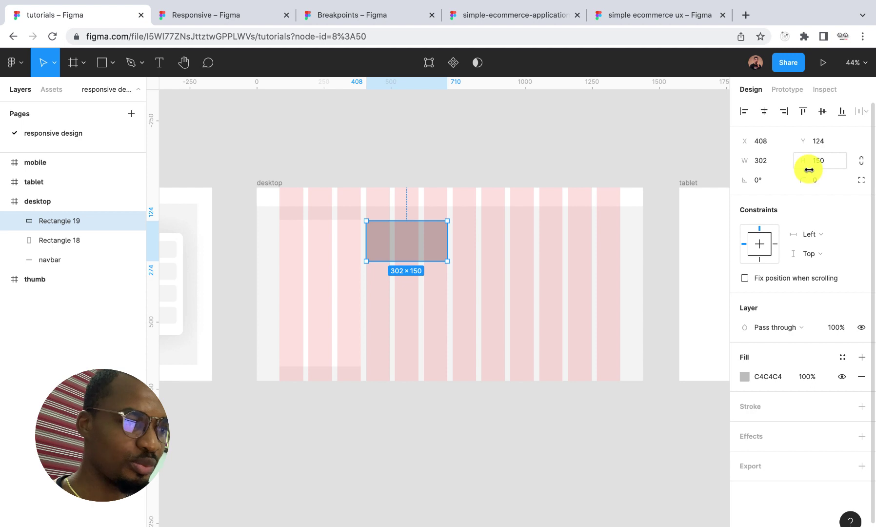
Fill the new 302 by 150 rectangle with white (FFFFFF).
{"action": "scroll", "coordinate": [423, 244], "scroll_direction": "up", "scroll_amount": 2}
{"action": "scroll", "coordinate": [424, 244], "scroll_direction": "up", "scroll_amount": 2}
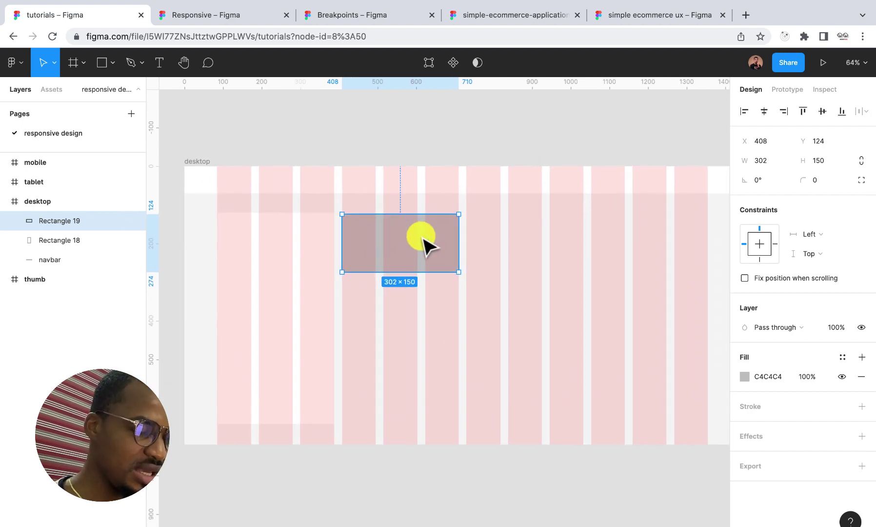
{"action": "left_click", "coordinate": [750, 375]}
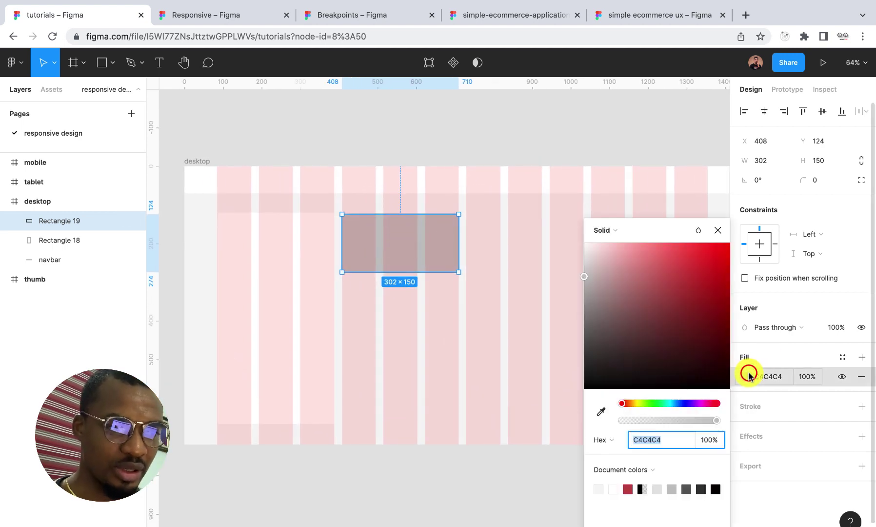
{"action": "mouse_move", "coordinate": [625, 266]}
{"action": "left_mouse_down"}
{"action": "mouse_move", "coordinate": [551, 225]}
{"action": "mouse_move", "coordinate": [634, 229]}
{"action": "left_mouse_up"}
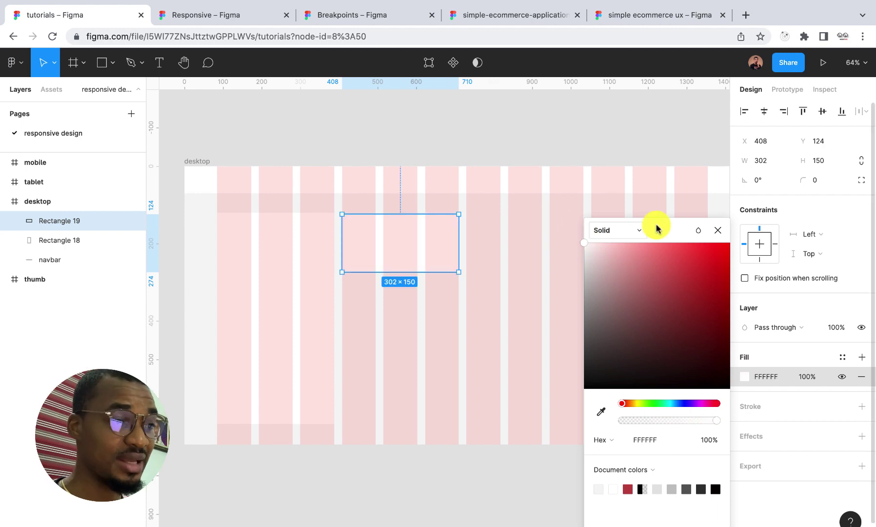
{"action": "left_click", "coordinate": [716, 232]}
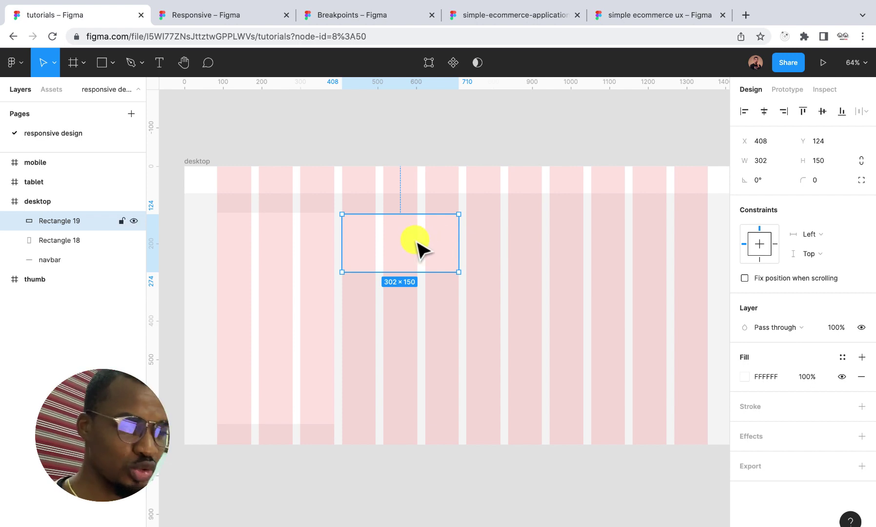
Test the small white block's current constraint by widening the desktop frame to about 1607, and undo the resize.
{"action": "scroll", "coordinate": [418, 247], "scroll_direction": "right", "scroll_amount": 3}
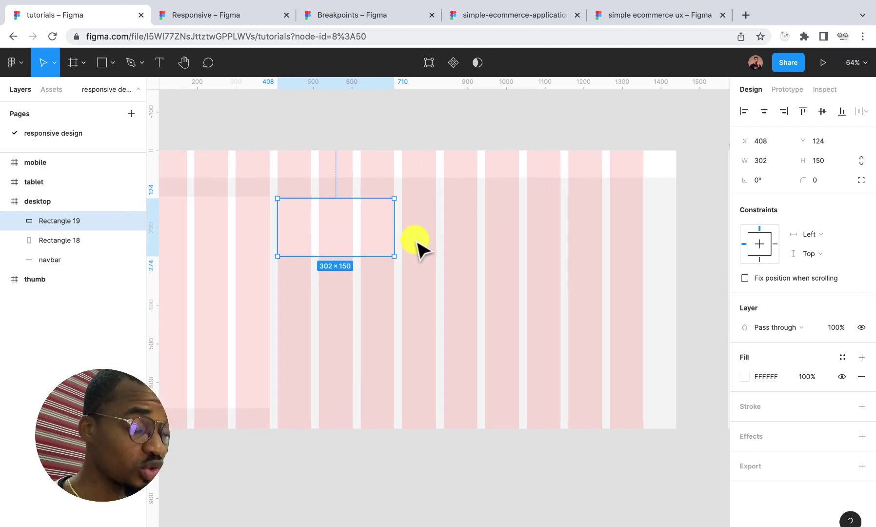
{"action": "scroll", "coordinate": [370, 239], "scroll_direction": "left", "scroll_amount": 3}
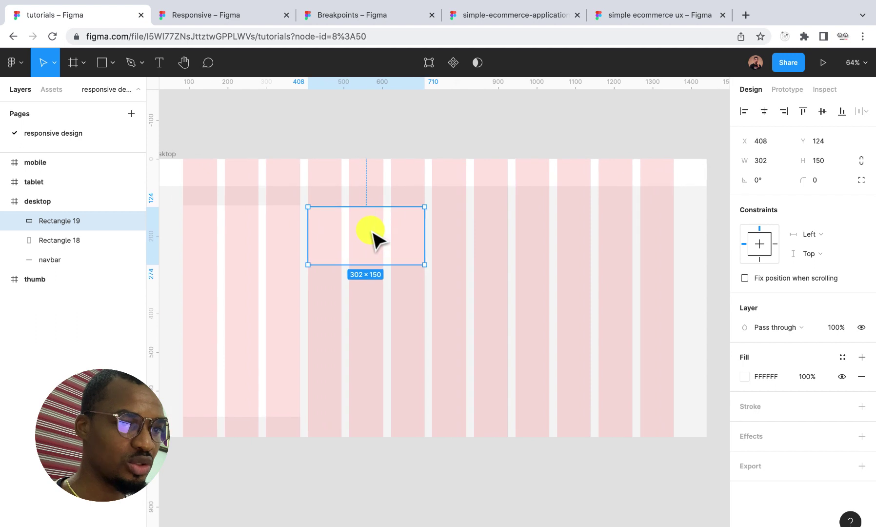
{"action": "scroll", "coordinate": [356, 240], "scroll_direction": "left", "scroll_amount": 2}
{"action": "scroll", "coordinate": [263, 205], "scroll_direction": "up", "scroll_amount": 2}
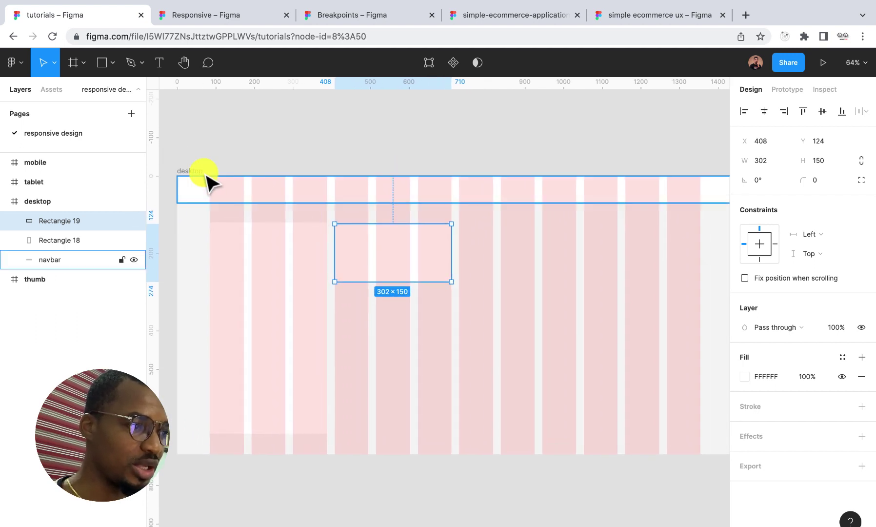
{"action": "left_click", "coordinate": [190, 170]}
{"action": "scroll", "coordinate": [267, 229], "scroll_direction": "down", "scroll_amount": 5, "text": "ctrl"}
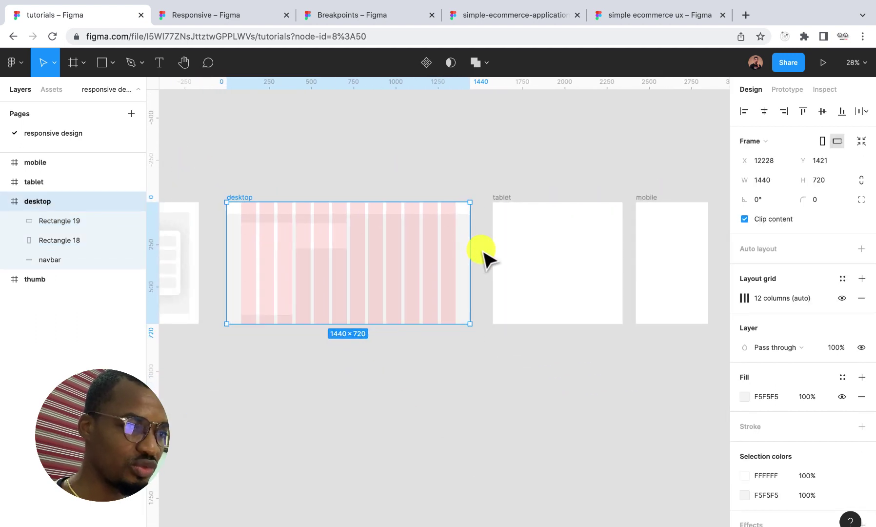
{"action": "left_click_drag", "start_coordinate": [469, 252], "coordinate": [498, 244]}
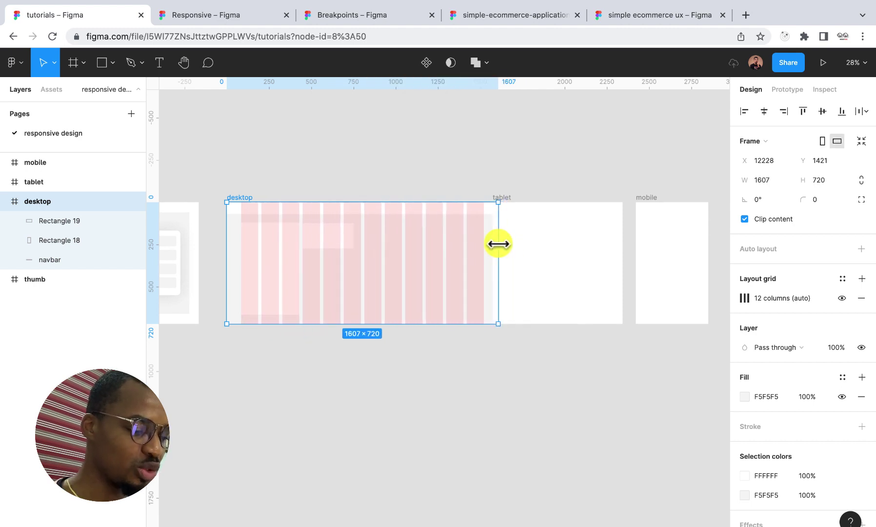
{"action": "key", "text": "ctrl+z"}
Set the small white block's horizontal constraint to Left and right.
{"action": "scroll", "coordinate": [342, 244], "scroll_direction": "up", "scroll_amount": 3, "text": "ctrl"}
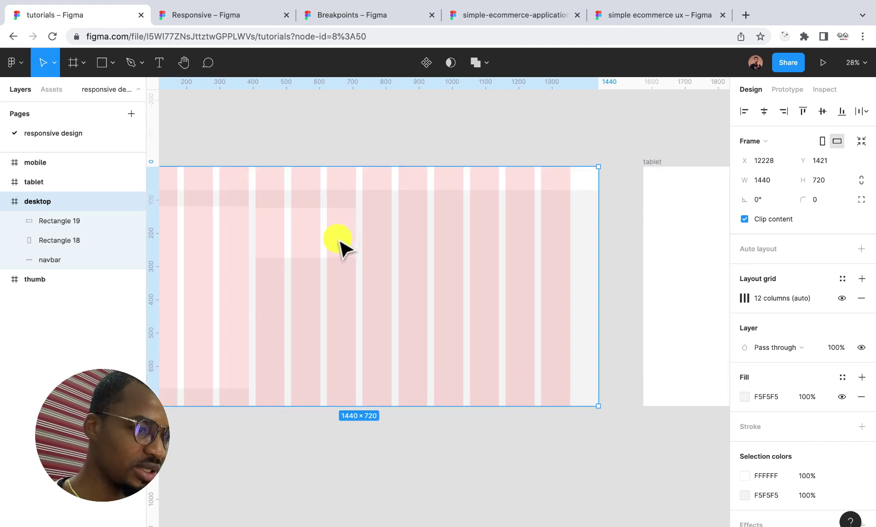
{"action": "left_click", "coordinate": [312, 239]}
{"action": "left_click", "coordinate": [828, 234]}
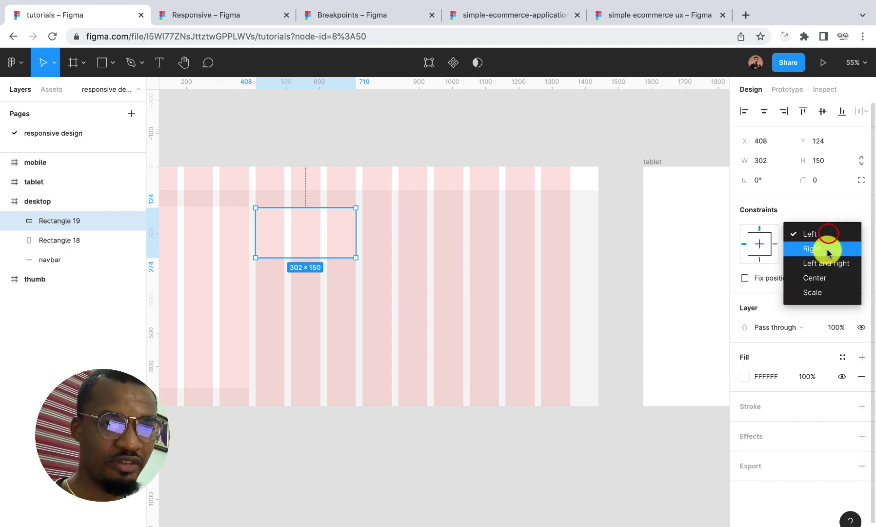
{"action": "left_click", "coordinate": [829, 264]}
With the column grid temporarily hidden, test both blocks' constraints by widening the desktop frame, and undo the resize.
{"action": "scroll", "coordinate": [503, 283], "scroll_direction": "down", "scroll_amount": 5, "text": "ctrl"}
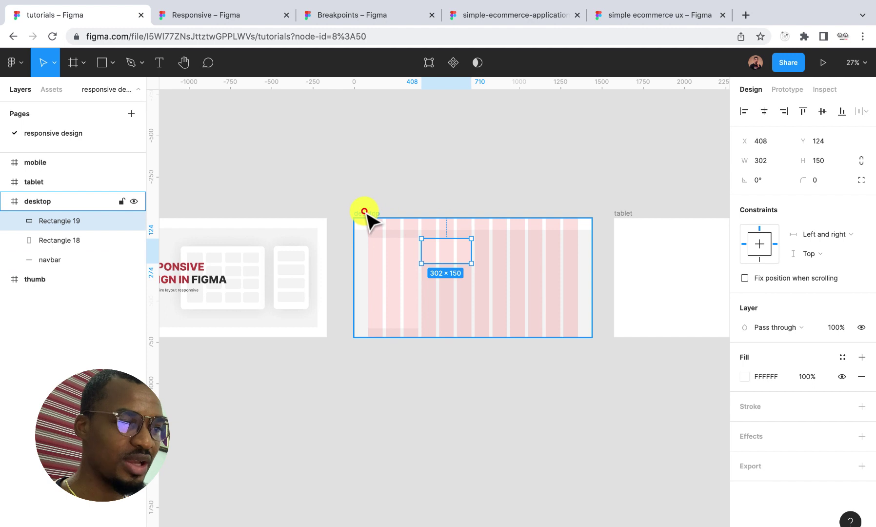
{"action": "left_click", "coordinate": [365, 213]}
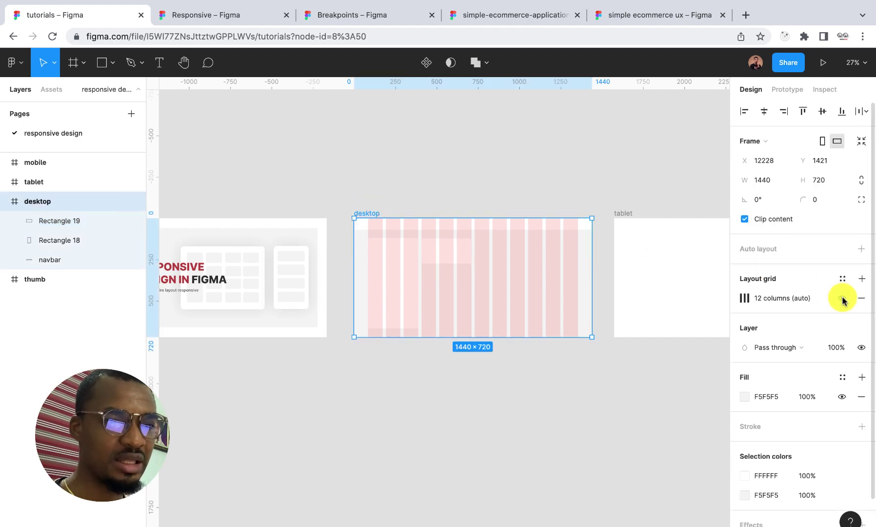
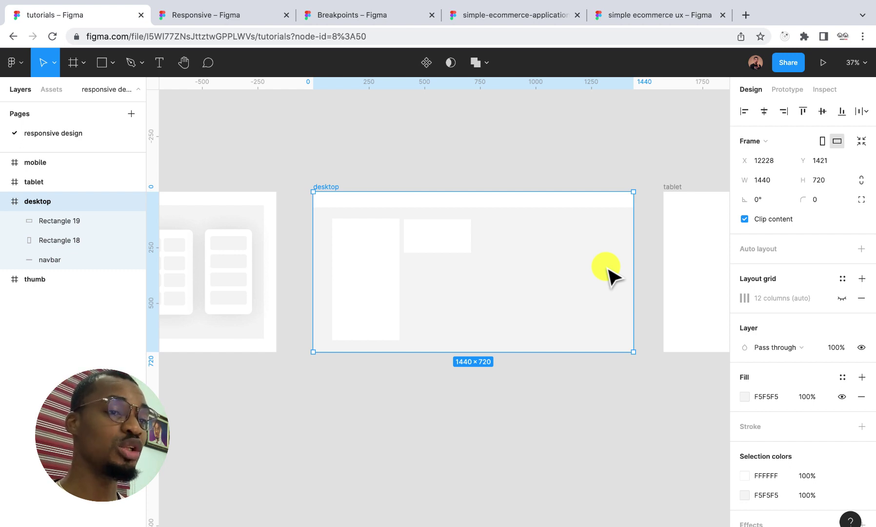
{"action": "left_click_drag", "start_coordinate": [633, 270], "coordinate": [695, 254]}
{"action": "key", "text": "ctrl+z"}
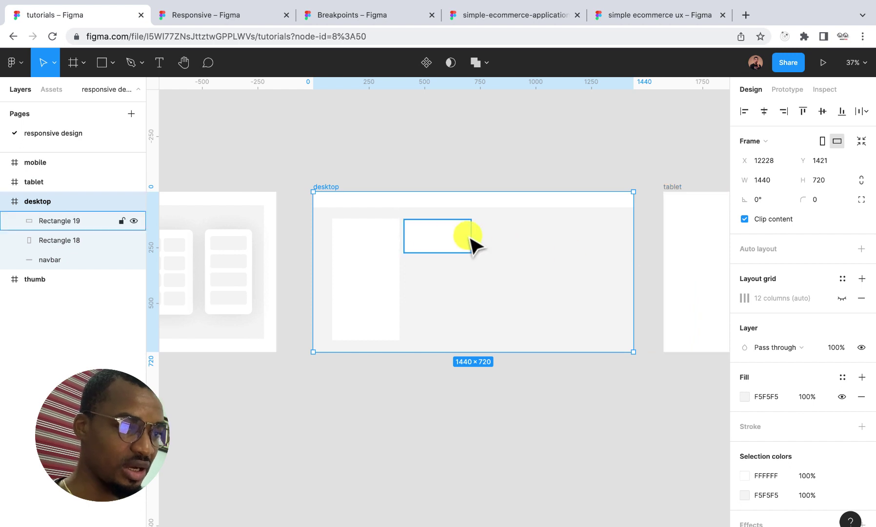
{"action": "left_click", "coordinate": [336, 200]}
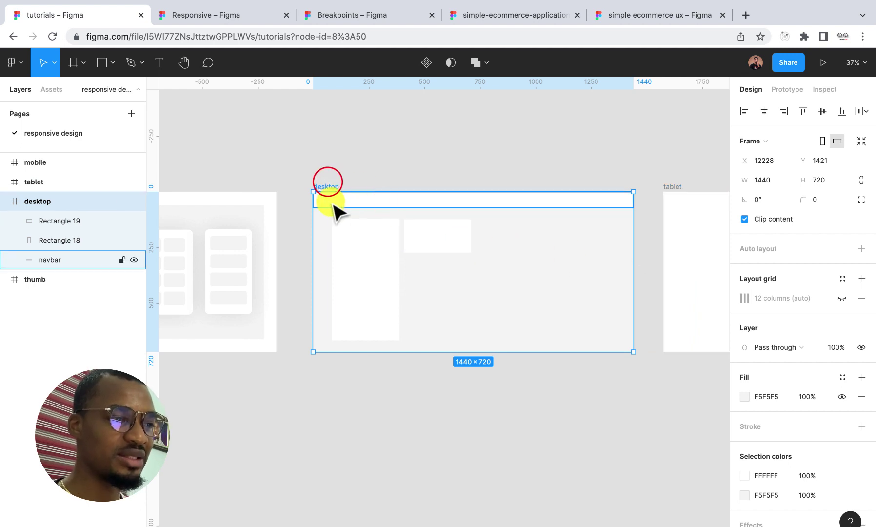
{"action": "left_click", "coordinate": [362, 260]}
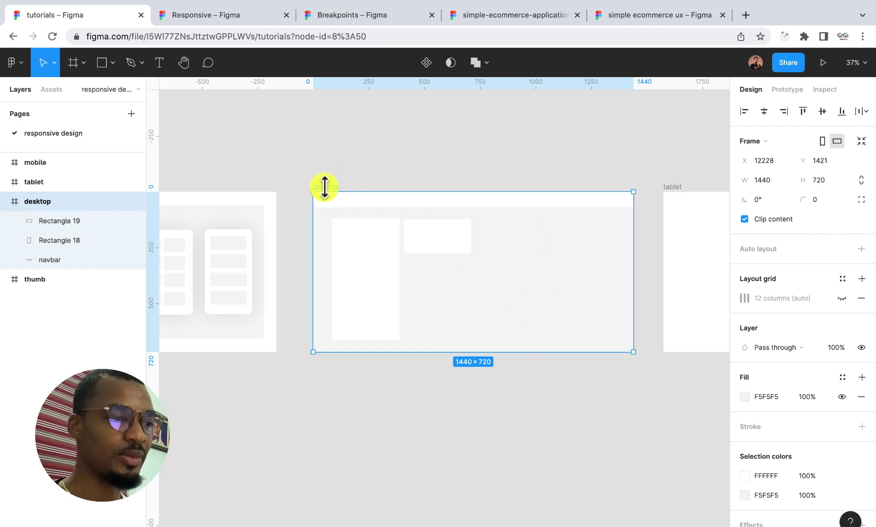
{"action": "left_click", "coordinate": [841, 297]}
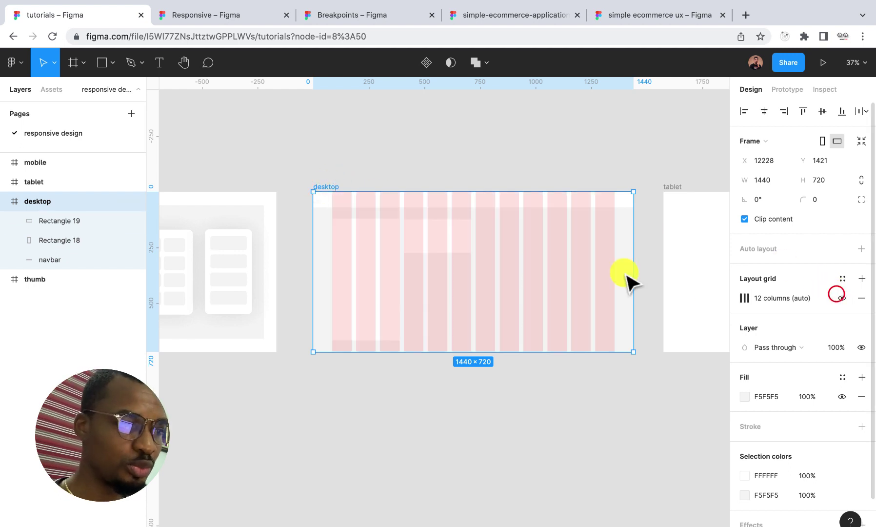
Duplicate the small white block across the row twice, over columns seven to nine and ten to twelve, with 20 px gaps.
{"action": "scroll", "coordinate": [533, 259], "scroll_direction": "up", "scroll_amount": 5}
{"action": "left_click", "coordinate": [388, 227]}
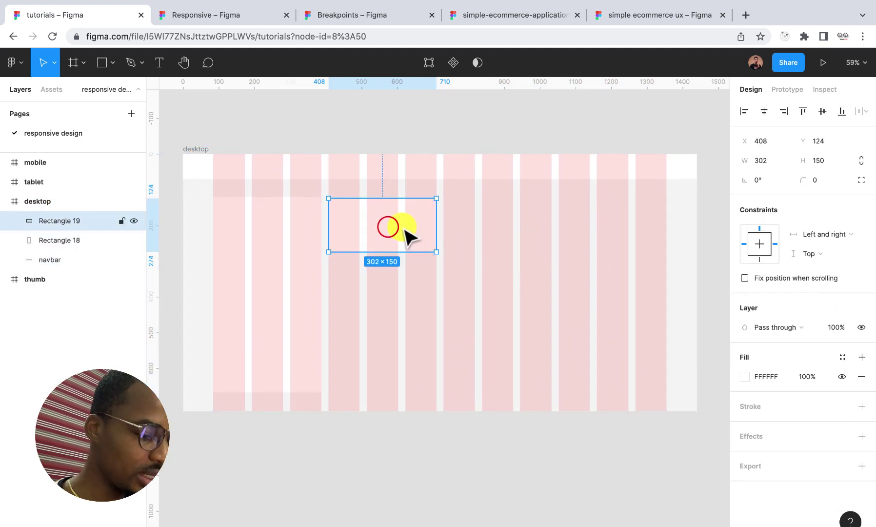
{"action": "left_click_drag", "start_coordinate": [405, 229], "coordinate": [627, 232]}
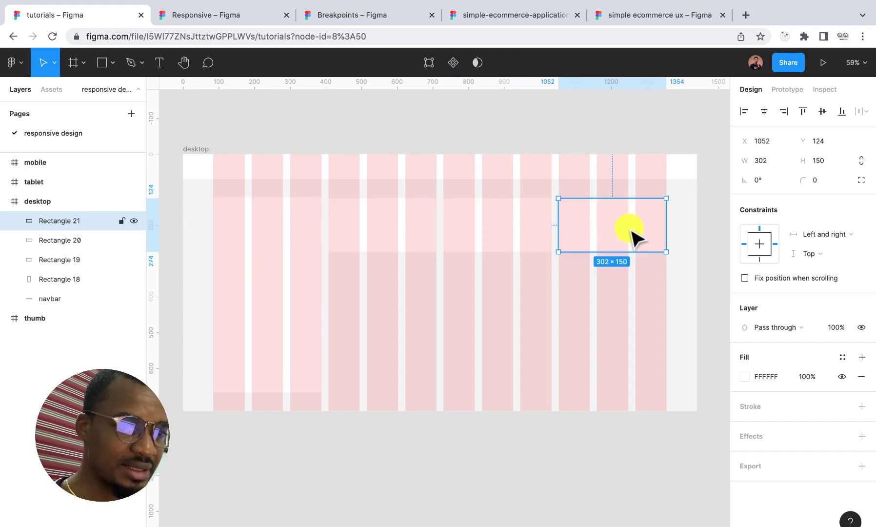
Duplicate the row of three small blocks downward twice, at Y positions 294 and 464, keeping 20 px gaps between rows.
{"action": "left_click", "coordinate": [714, 270]}
{"action": "left_click_drag", "start_coordinate": [707, 282], "coordinate": [371, 225]}
{"action": "right_click", "coordinate": [412, 237]}
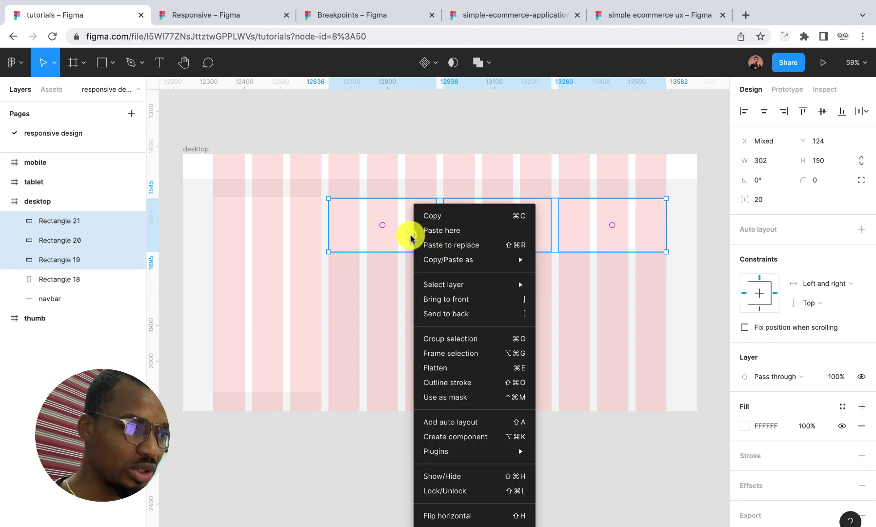
{"action": "left_click", "coordinate": [411, 237]}
{"action": "left_click_drag", "start_coordinate": [403, 241], "coordinate": [403, 304]}
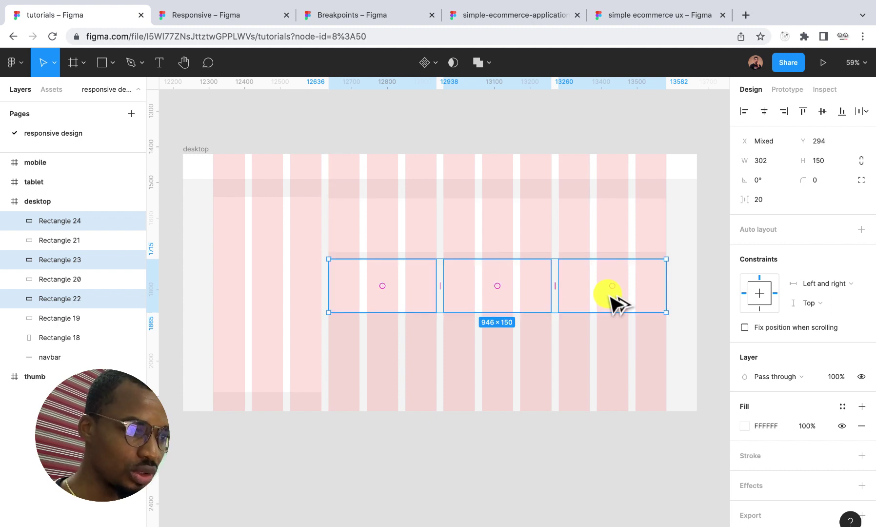
{"action": "left_click_drag", "start_coordinate": [613, 297], "coordinate": [611, 358]}
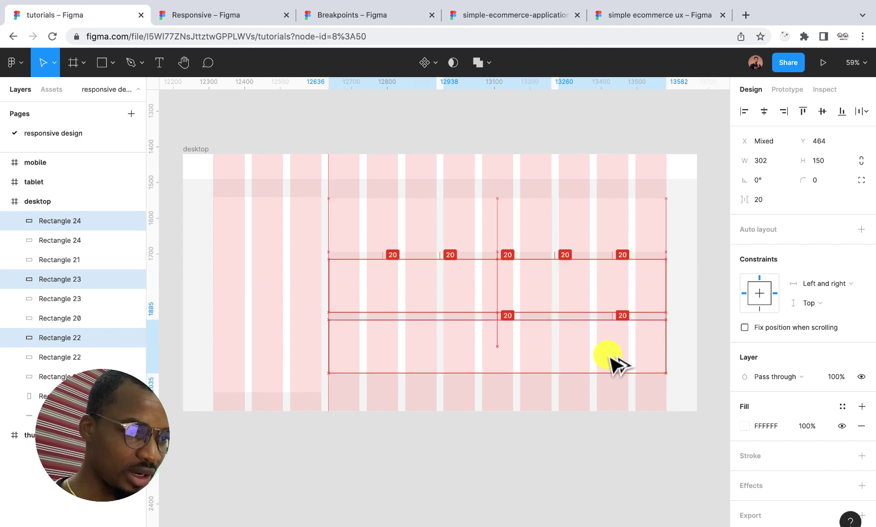
Shorten the tall white rectangle to a height of 494 so its lower edge aligns with the third row of blocks.
{"action": "left_click", "coordinate": [247, 327]}
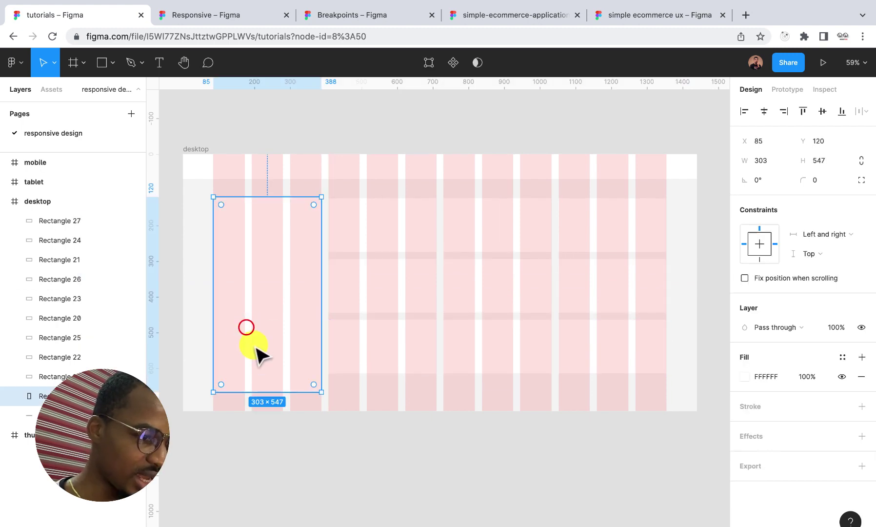
{"action": "left_click_drag", "start_coordinate": [266, 391], "coordinate": [266, 373]}
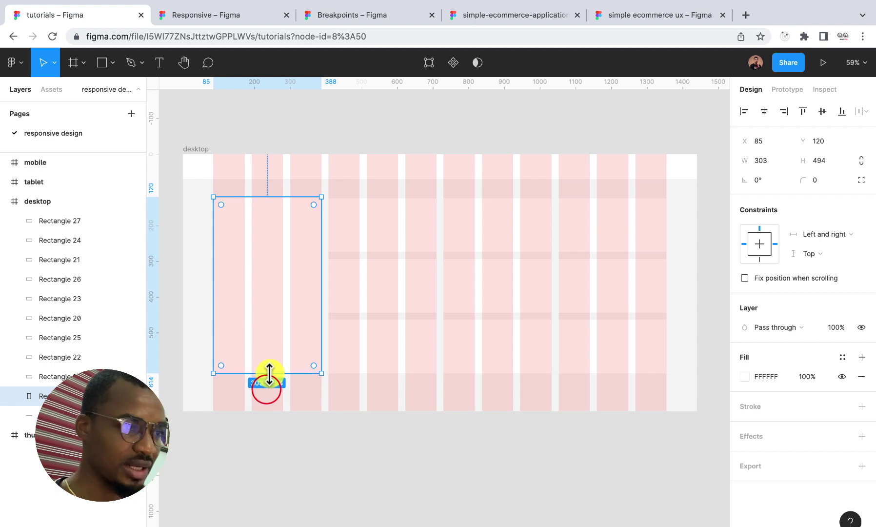
{"action": "left_click", "coordinate": [382, 439]}
Hide the desktop frame's 12-column layout grid.
{"action": "left_click", "coordinate": [192, 147]}
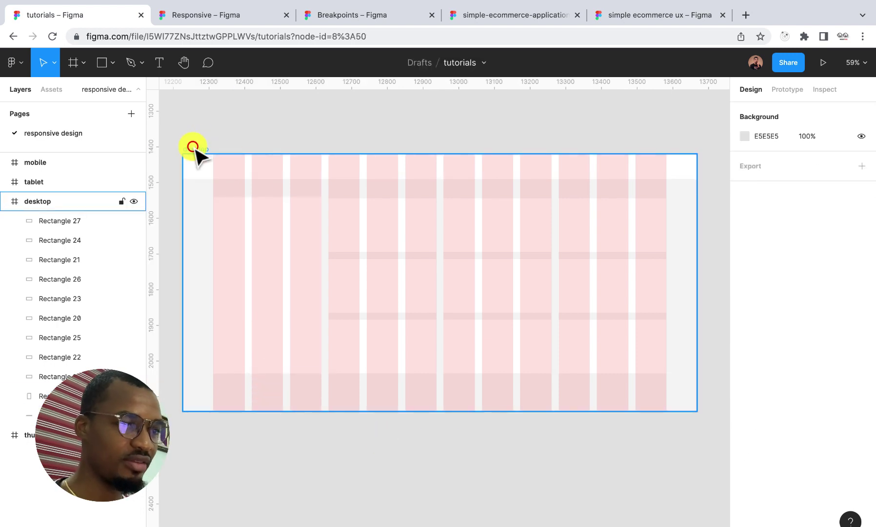
{"action": "left_click", "coordinate": [844, 299]}
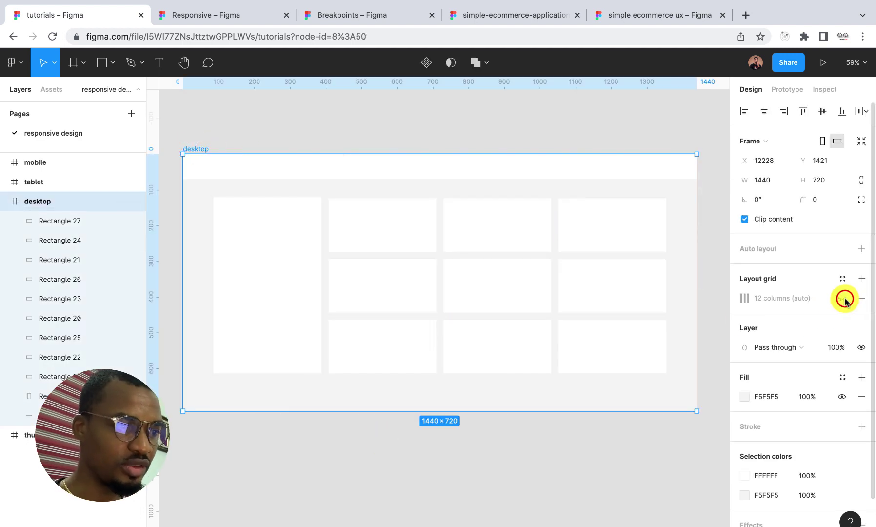
{"action": "scroll", "coordinate": [678, 381], "scroll_direction": "down", "scroll_amount": 3}
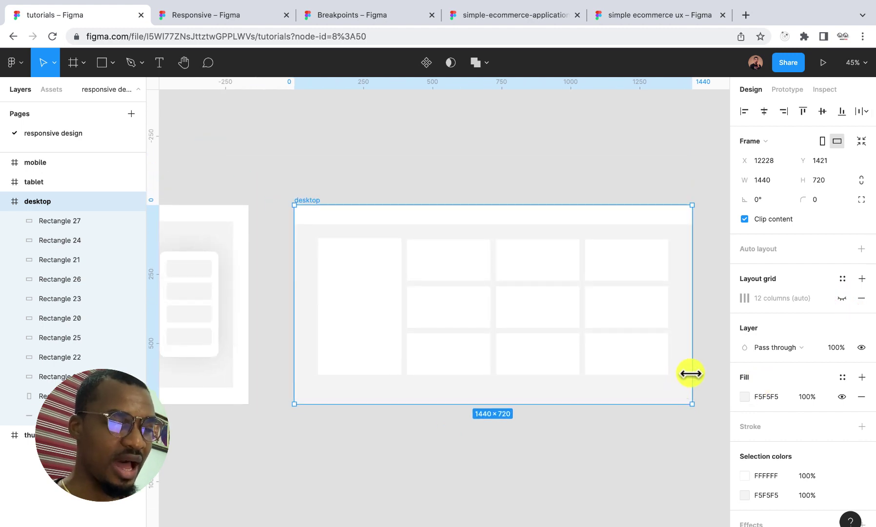
{"action": "left_click_drag", "start_coordinate": [690, 373], "coordinate": [642, 322]}
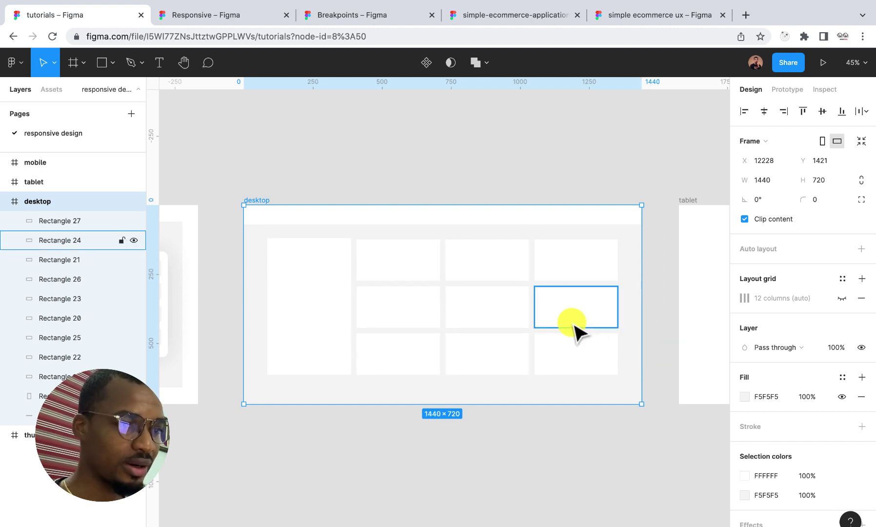
{"action": "scroll", "coordinate": [577, 332], "scroll_direction": "up", "scroll_amount": 3}
{"action": "scroll", "coordinate": [577, 332], "scroll_direction": "down", "scroll_amount": 4}
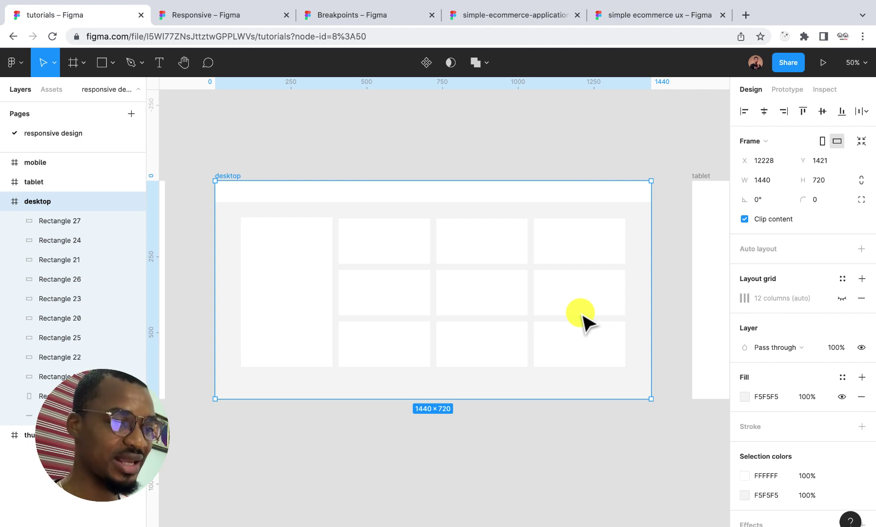
Set the tablet frame's fill colour to F5F5F5.
{"action": "scroll", "coordinate": [583, 320], "scroll_direction": "right", "scroll_amount": 5}
{"action": "scroll", "coordinate": [583, 320], "scroll_direction": "down", "scroll_amount": 5}
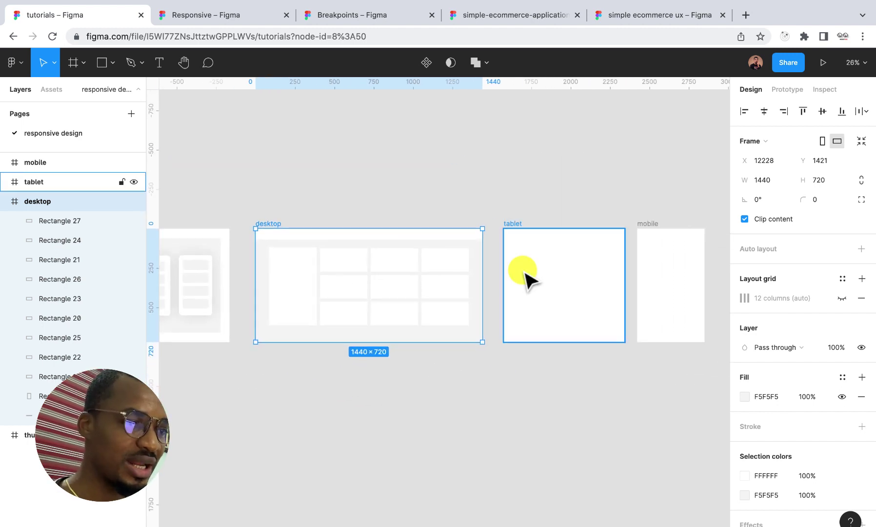
{"action": "scroll", "coordinate": [557, 274], "scroll_direction": "right", "scroll_amount": 2}
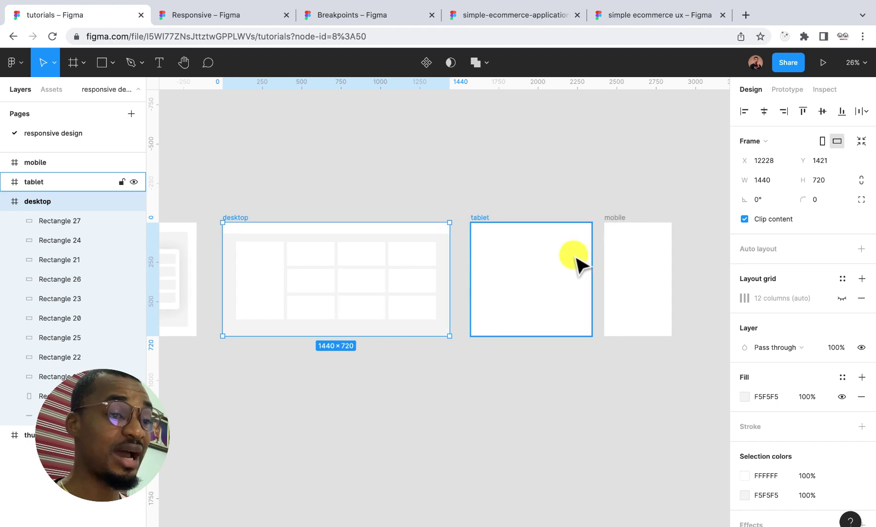
{"action": "left_click", "coordinate": [476, 217]}
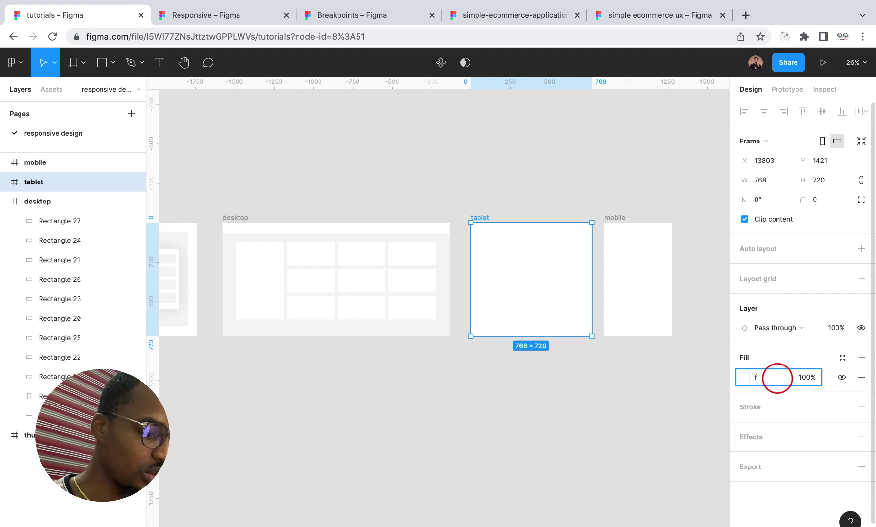
{"action": "key", "text": "Return"}
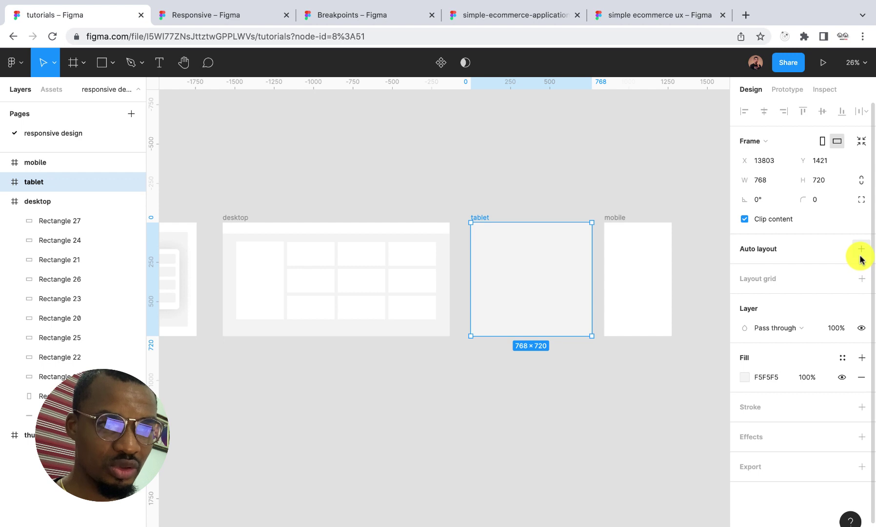
Add a column layout grid to the tablet frame with 3 columns and a margin of 50.
{"action": "left_click", "coordinate": [862, 279]}
{"action": "left_click", "coordinate": [745, 298]}
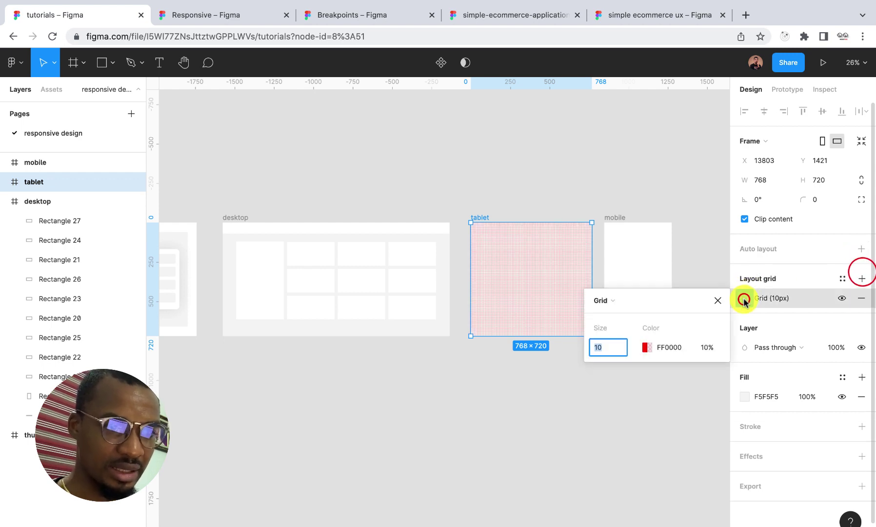
{"action": "left_click", "coordinate": [635, 301]}
{"action": "left_click", "coordinate": [631, 314]}
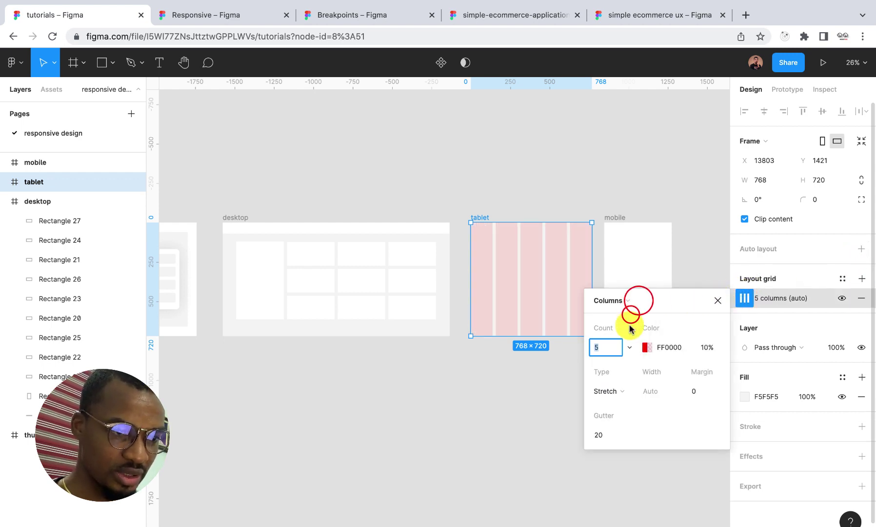
{"action": "type", "text": "50"}
{"action": "key", "text": "Return"}
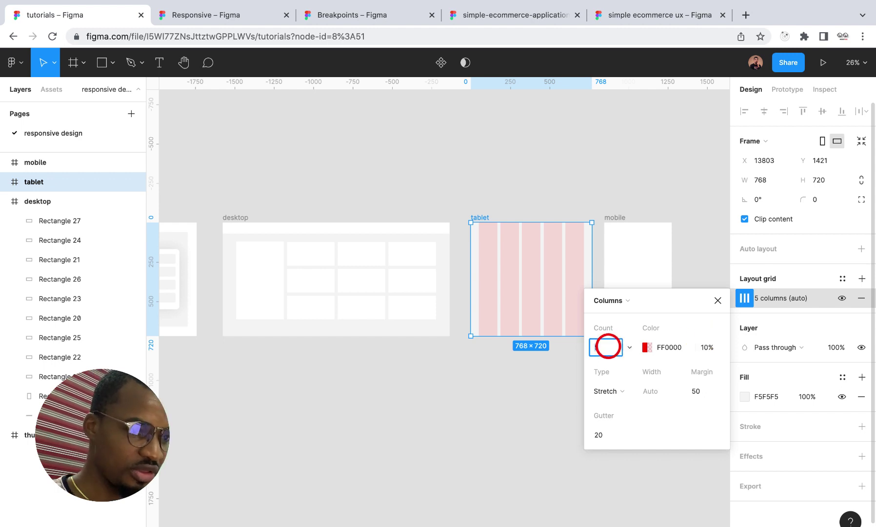
{"action": "left_click", "coordinate": [607, 347]}
{"action": "type", "text": "3"}
{"action": "key", "text": "Return"}
{"action": "left_click", "coordinate": [717, 300]}
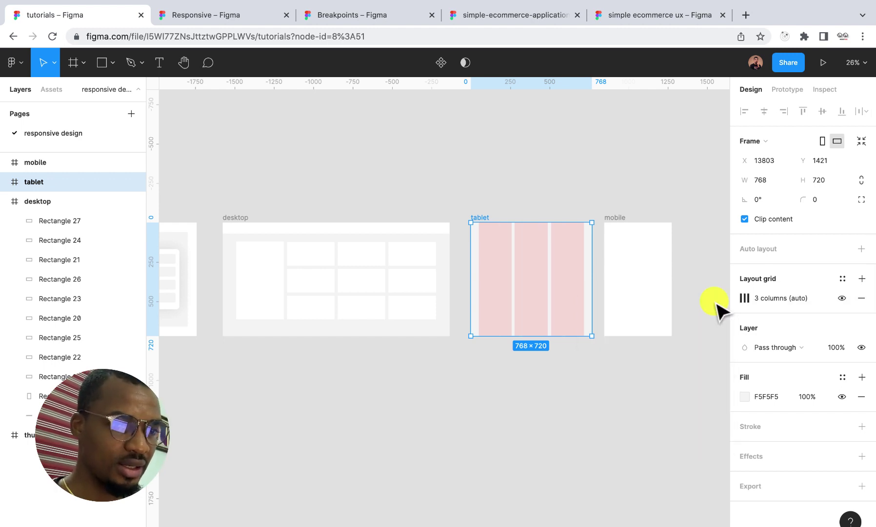
Copy the navbar from the desktop frame into the tablet frame and narrow it to the frame's 768 width.
{"action": "scroll", "coordinate": [538, 293], "scroll_direction": "up", "scroll_amount": 3}
{"action": "scroll", "coordinate": [536, 296], "scroll_direction": "down", "scroll_amount": 2}
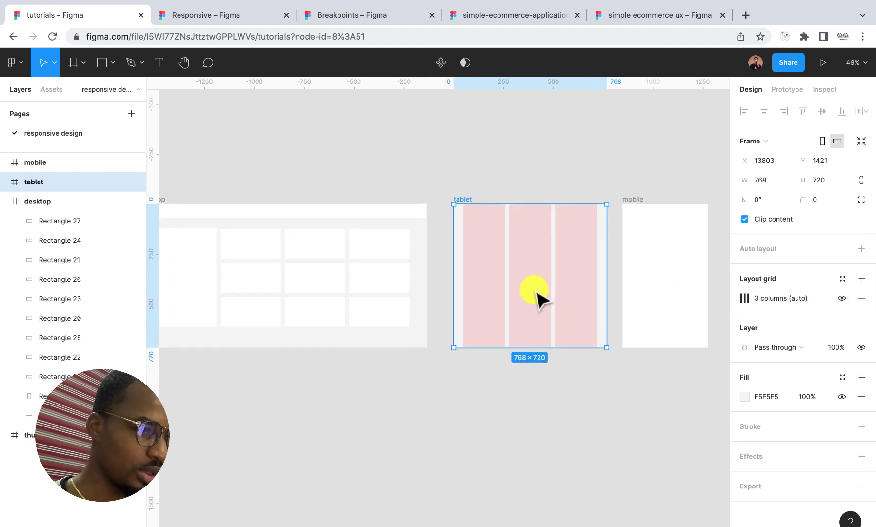
{"action": "left_click", "coordinate": [383, 208]}
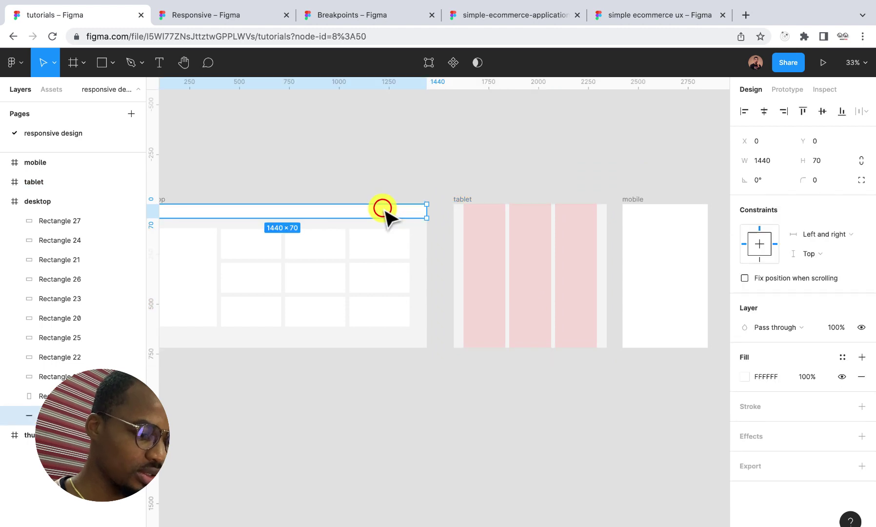
{"action": "left_click", "coordinate": [464, 196]}
{"action": "key", "text": "ctrl+v"}
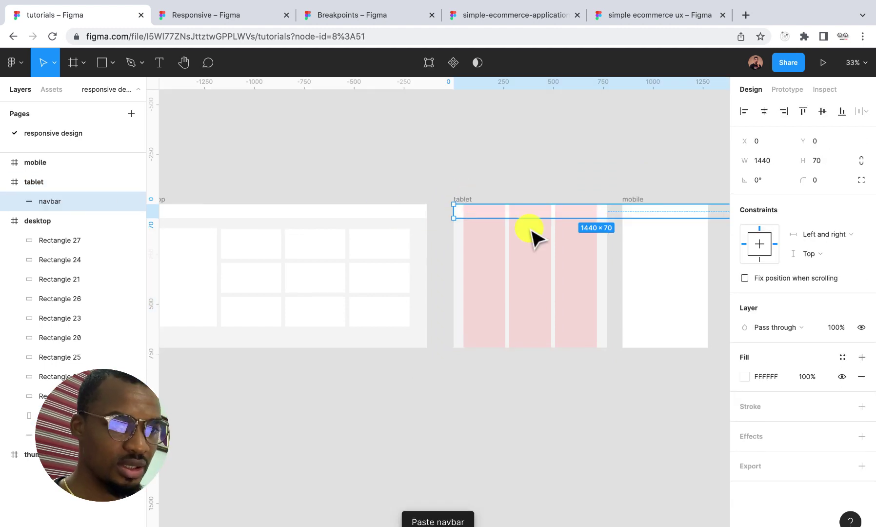
{"action": "scroll", "coordinate": [532, 229], "scroll_direction": "down", "scroll_amount": 3}
{"action": "scroll", "coordinate": [627, 229], "scroll_direction": "up", "scroll_amount": 3}
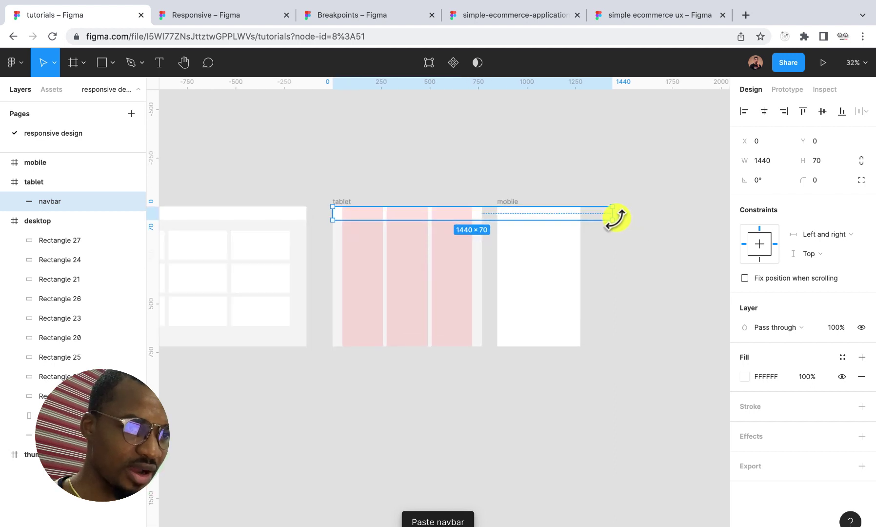
{"action": "left_click_drag", "start_coordinate": [614, 215], "coordinate": [482, 215]}
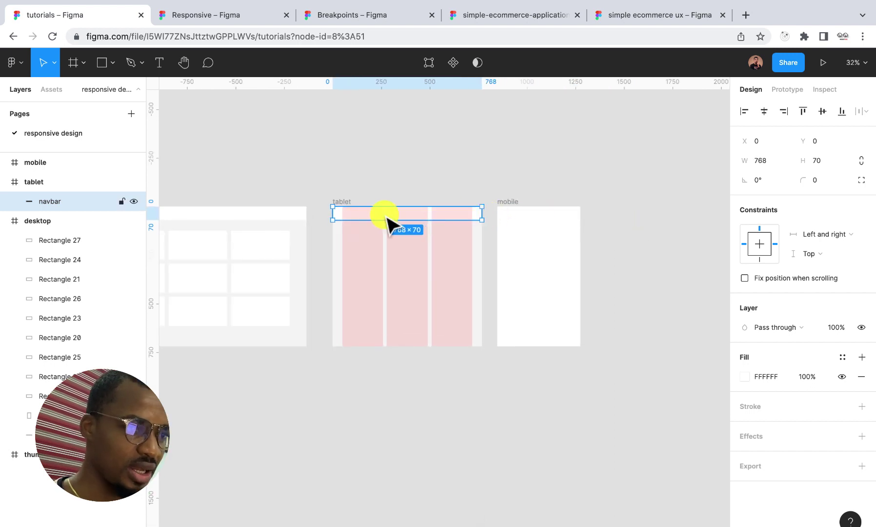
Test the tablet navbar's stretching by resizing the frame to about 1027 wide, and undo the resize.
{"action": "left_click", "coordinate": [376, 240]}
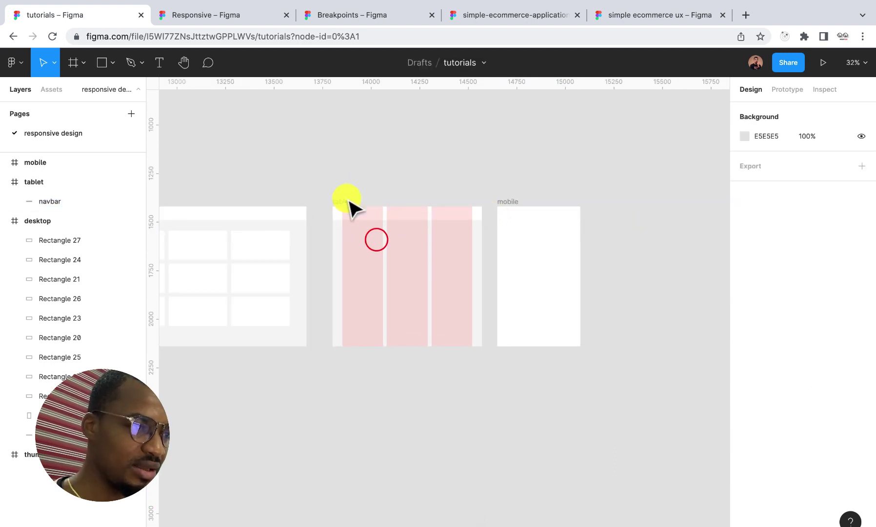
{"action": "left_click", "coordinate": [354, 211]}
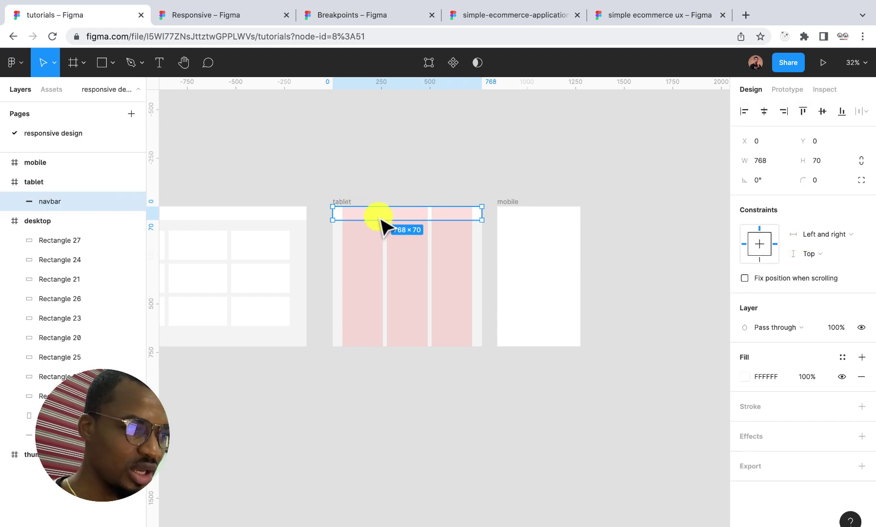
{"action": "scroll", "coordinate": [348, 201], "scroll_direction": "up", "scroll_amount": 3}
{"action": "left_click", "coordinate": [326, 203]}
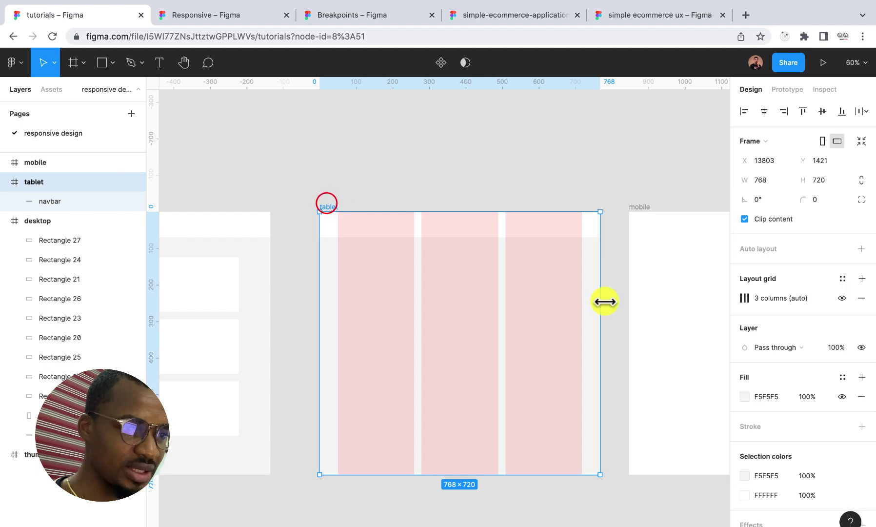
{"action": "left_click_drag", "start_coordinate": [601, 300], "coordinate": [578, 261]}
{"action": "left_click_drag", "start_coordinate": [637, 260], "coordinate": [694, 254]}
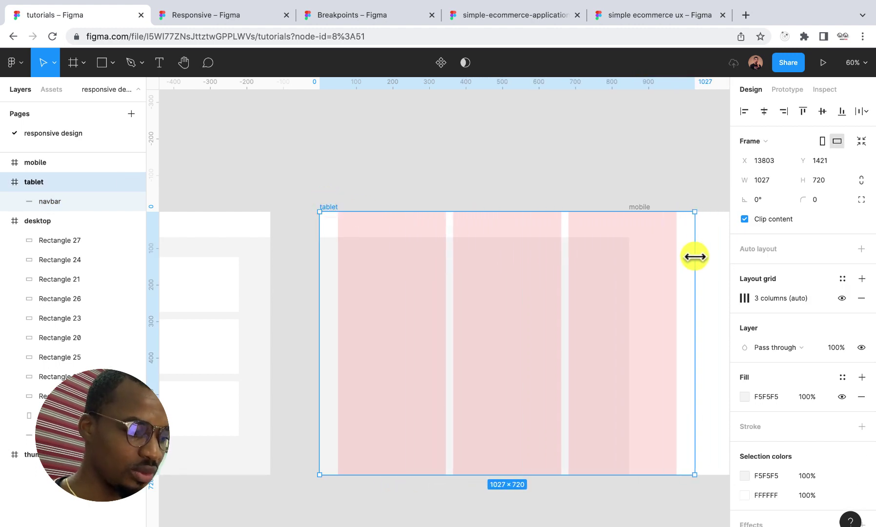
{"action": "key", "text": "ctrl+z"}
{"action": "scroll", "coordinate": [548, 289], "scroll_direction": "down", "scroll_amount": 5}
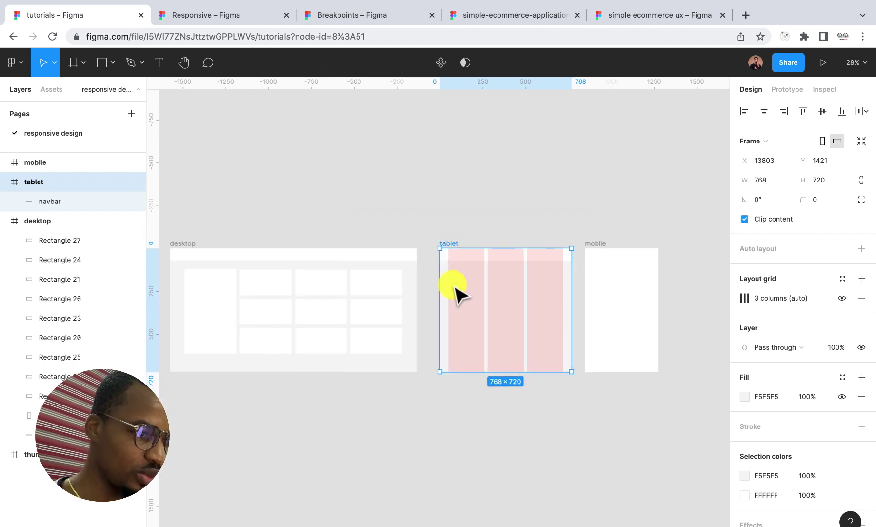
Copy the upper-right white block from the desktop frame into the tablet frame, aligned to the first column's left edge at X 50.
{"action": "left_click", "coordinate": [377, 278]}
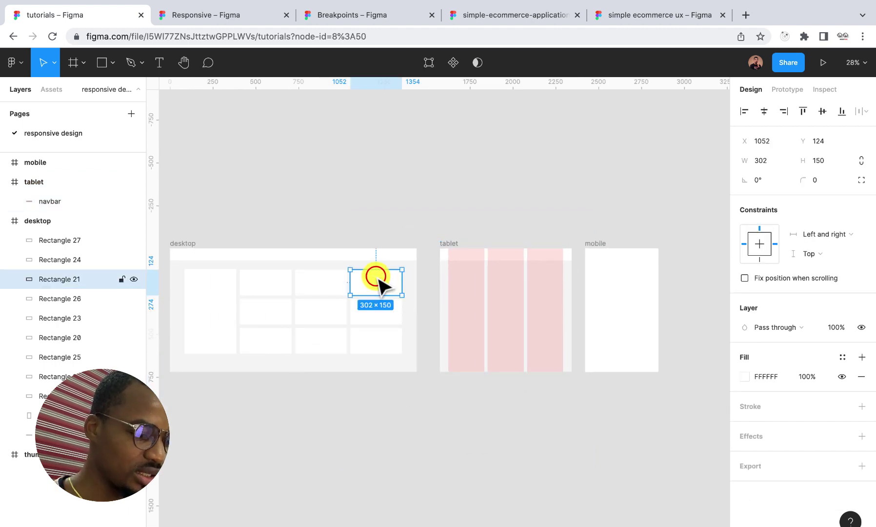
{"action": "left_click", "coordinate": [447, 242]}
{"action": "key", "text": "ctrl+v"}
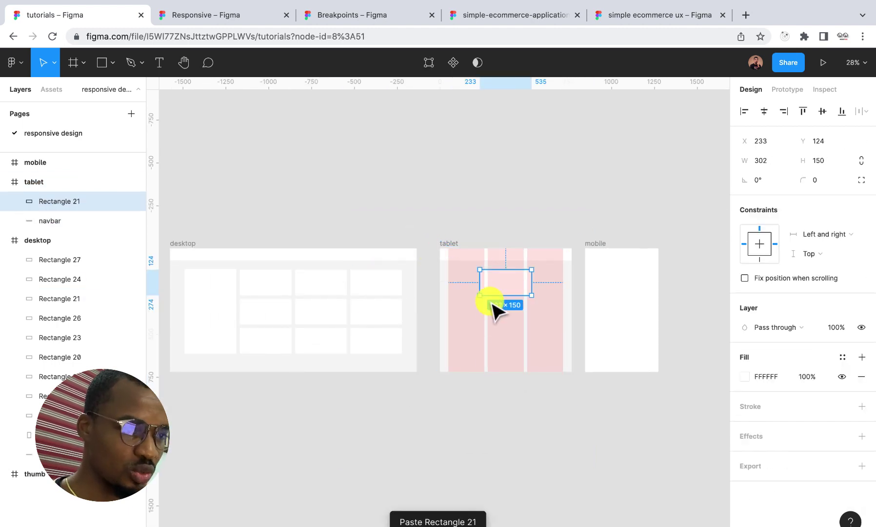
{"action": "scroll", "coordinate": [495, 309], "scroll_direction": "up", "scroll_amount": 5}
{"action": "left_click_drag", "start_coordinate": [447, 265], "coordinate": [438, 262]}
Adjust the copied block's vertical position to Y 100, leaving a 30 px gap below the tablet navbar.
{"action": "key", "text": "alt"}
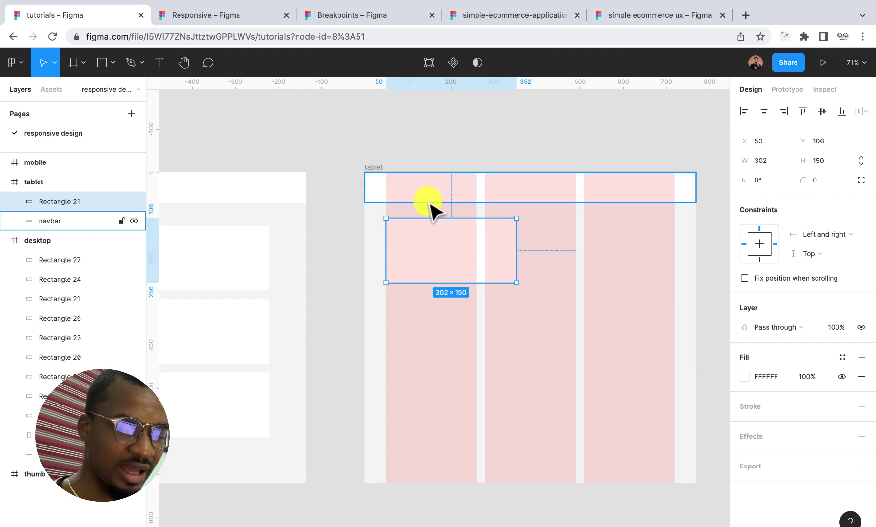
{"action": "key", "text": "Down"}
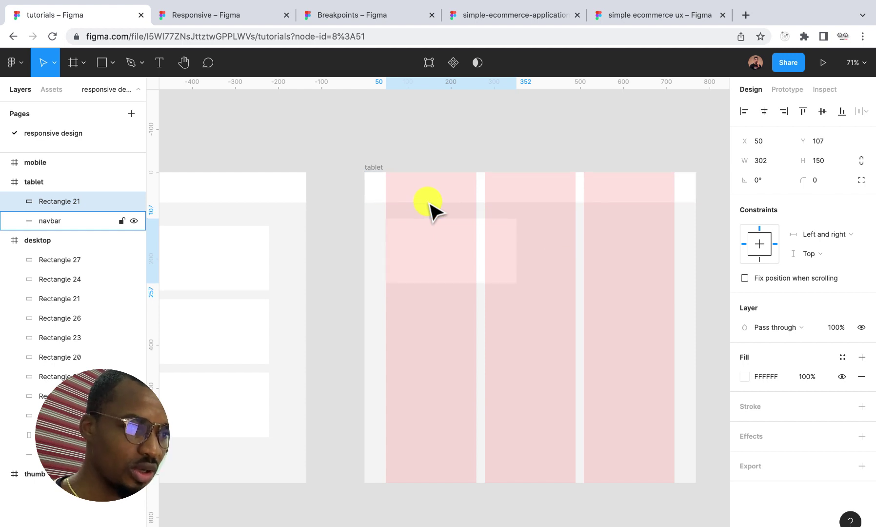
{"action": "key", "text": "shift+Down"}
{"action": "key", "text": "alt"}
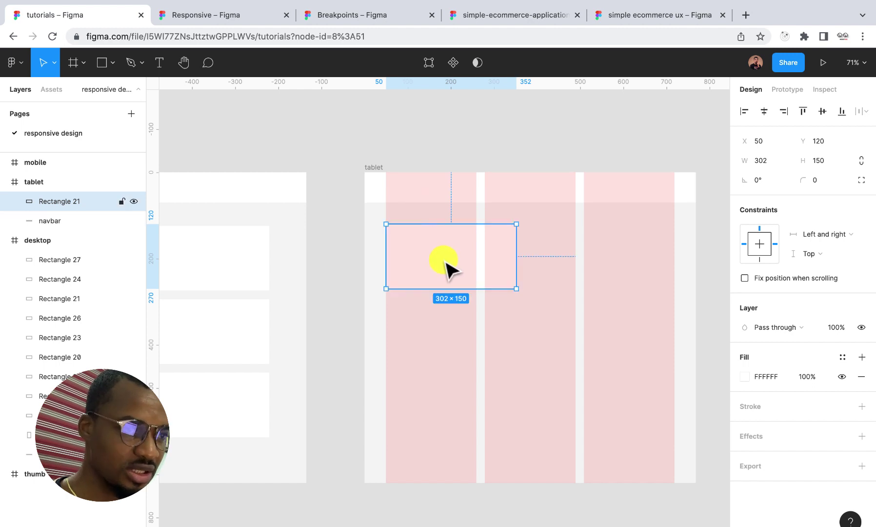
{"action": "key", "text": "shift+Up"}
{"action": "key", "text": "shift+Up"}
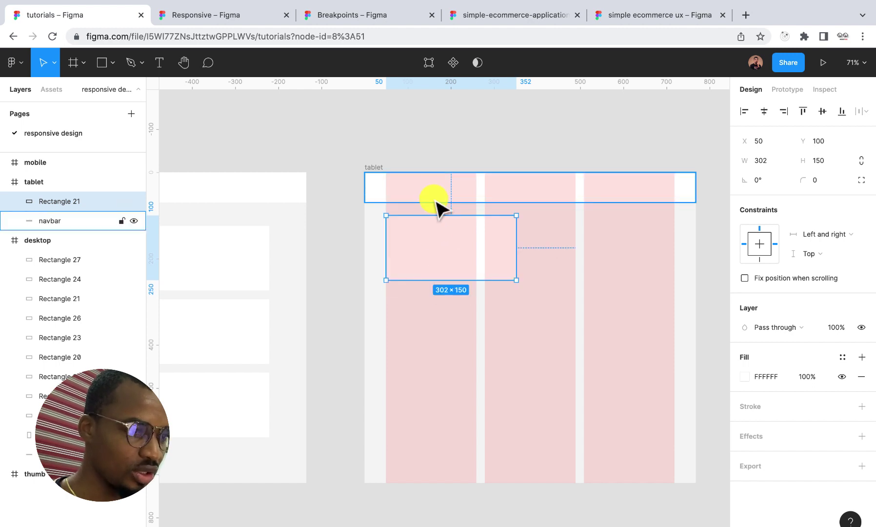
Narrow the tablet block to the first column's width of 209 and duplicate it across columns two and three.
{"action": "key", "text": "alt"}
{"action": "left_click_drag", "start_coordinate": [514, 244], "coordinate": [647, 242]}
{"action": "left_click", "coordinate": [697, 279]}
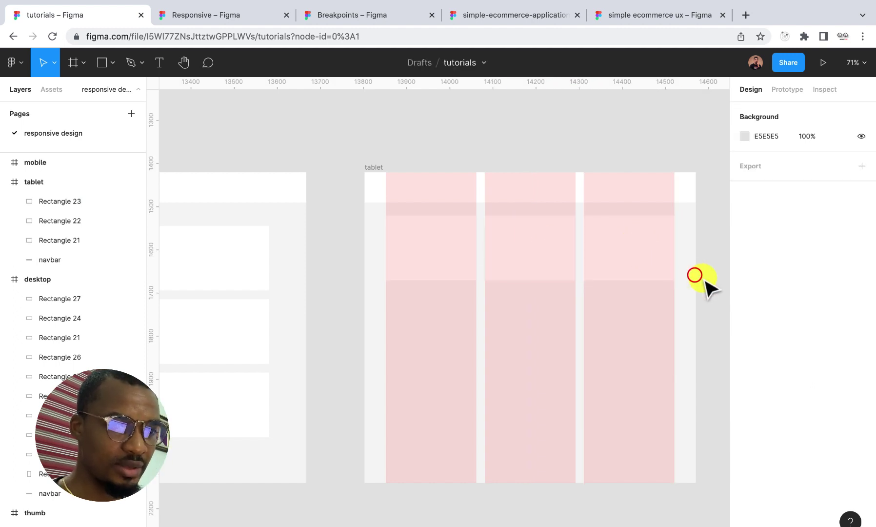
Duplicate the tablet's row of three blocks downward three times, keeping 20 px gaps, with the lowest row at Y 610.
{"action": "left_click_drag", "start_coordinate": [709, 291], "coordinate": [442, 343]}
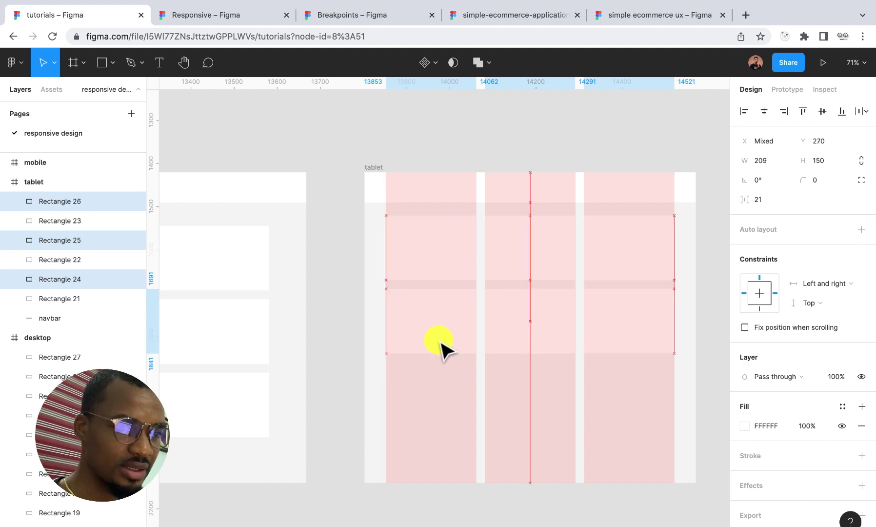
{"action": "left_click", "coordinate": [707, 357]}
{"action": "left_click_drag", "start_coordinate": [707, 366], "coordinate": [429, 459]}
Delete the three blocks of the fourth row that overflow the tablet frame's lower edge.
{"action": "left_click", "coordinate": [428, 457]}
{"action": "left_click", "coordinate": [505, 468], "text": "shift"}
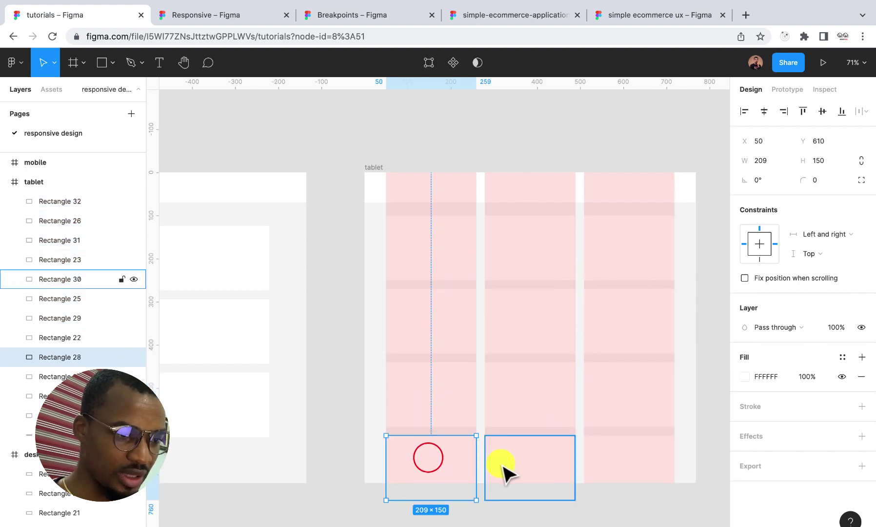
{"action": "left_click", "coordinate": [612, 465], "text": "shift"}
{"action": "key", "text": "Delete"}
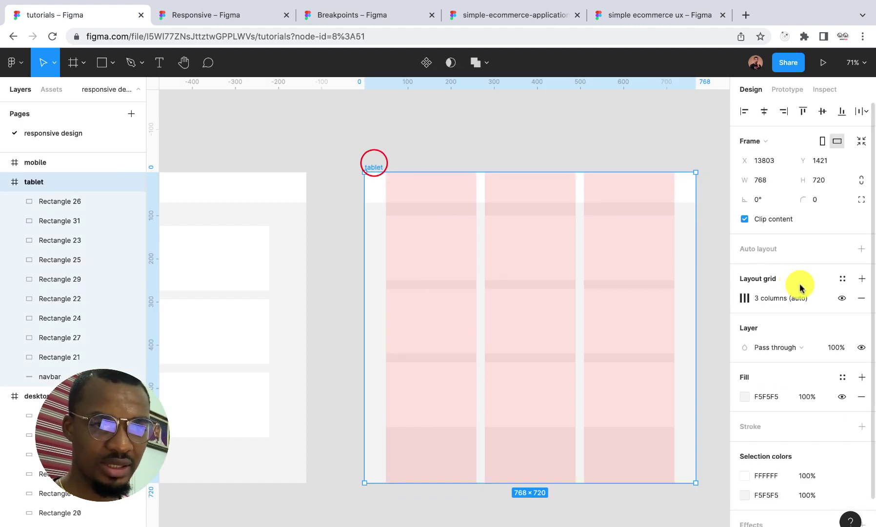
Hide the tablet frame's 3-column layout grid, test the layout by narrowing the frame, and undo the resize.
{"action": "left_click", "coordinate": [842, 298]}
{"action": "left_click_drag", "start_coordinate": [696, 342], "coordinate": [612, 343]}
{"action": "key", "text": "ctrl+z"}
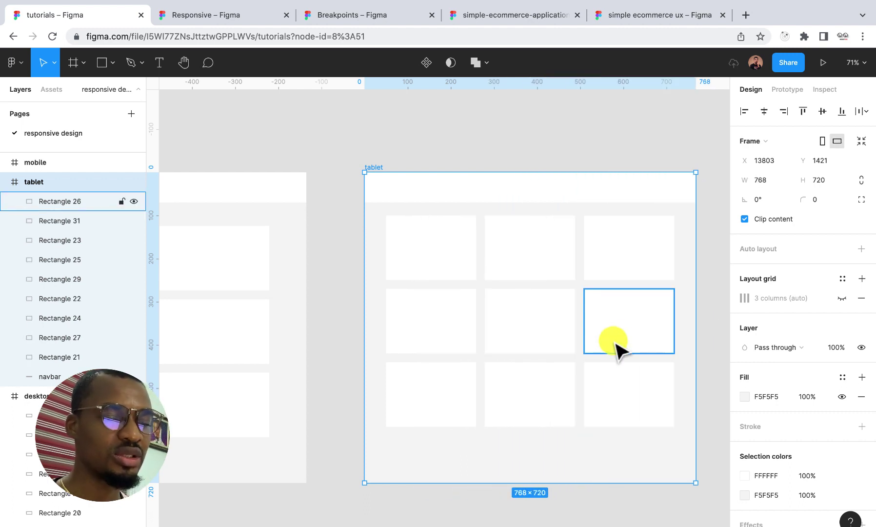
Set the mobile frame's fill colour to F5F5F5.
{"action": "scroll", "coordinate": [625, 335], "scroll_direction": "down", "scroll_amount": 3}
{"action": "scroll", "coordinate": [624, 336], "scroll_direction": "right", "scroll_amount": 5}
{"action": "left_click", "coordinate": [469, 199]}
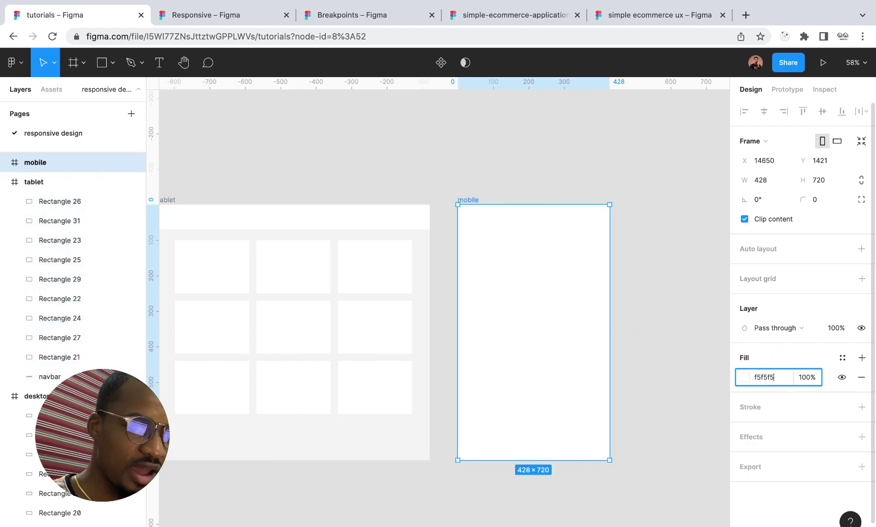
{"action": "type", "text": "f5f5f5"}
{"action": "key", "text": "Return"}
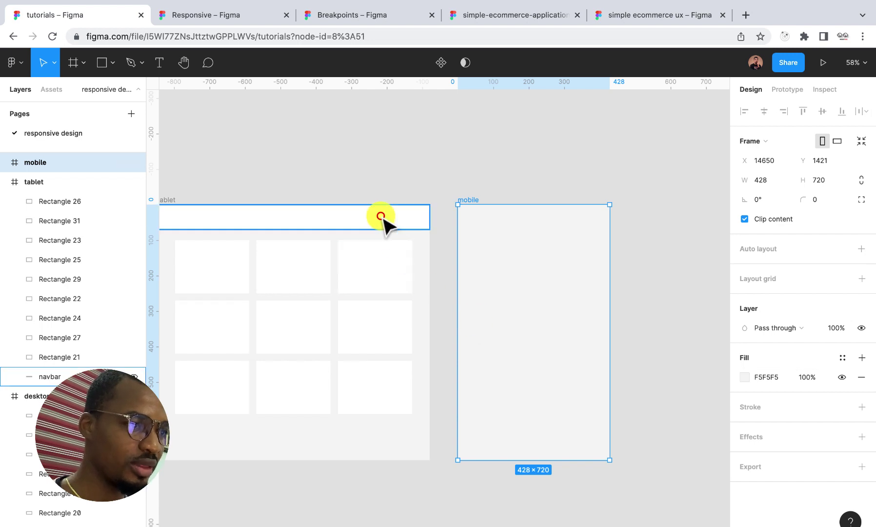
Copy the tablet's navbar into the mobile frame and narrow it to the frame's 428 px width.
{"action": "left_click", "coordinate": [380, 216]}
{"action": "key", "text": "ctrl+c"}
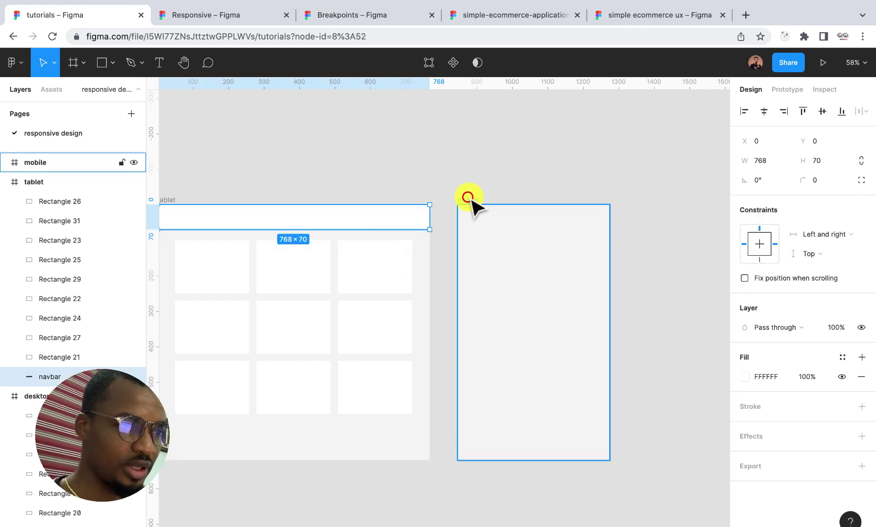
{"action": "left_click", "coordinate": [467, 199]}
{"action": "key", "text": "ctrl+v"}
{"action": "scroll", "coordinate": [567, 228], "scroll_direction": "down", "scroll_amount": 5}
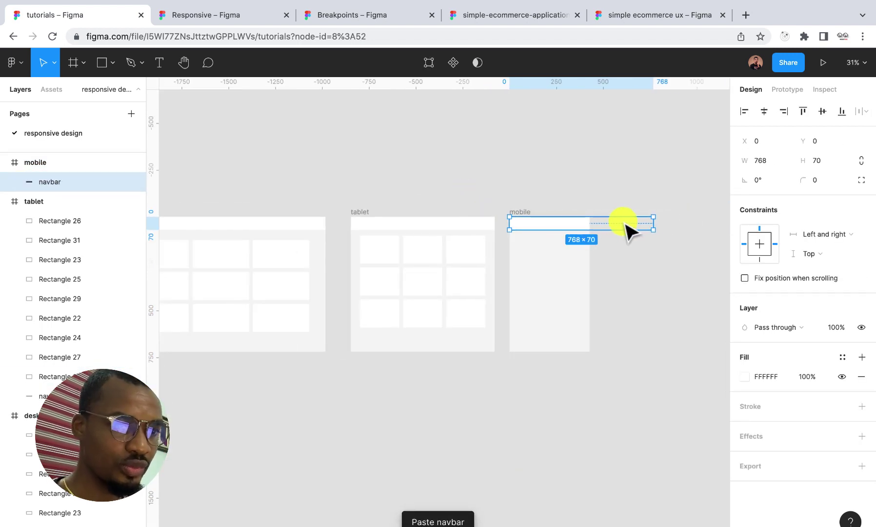
{"action": "left_click_drag", "start_coordinate": [651, 222], "coordinate": [593, 251]}
Copy the first block of the tablet frame's top row.
{"action": "left_click", "coordinate": [524, 211]}
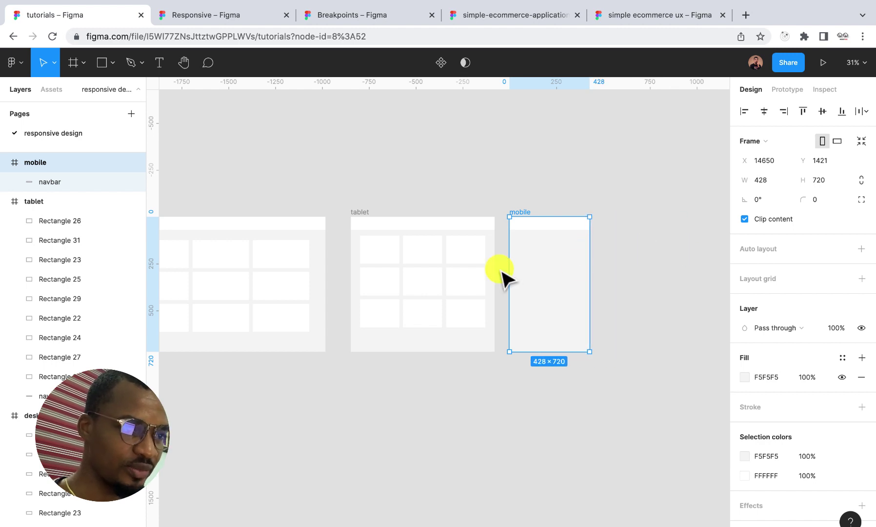
{"action": "scroll", "coordinate": [502, 271], "scroll_direction": "up", "scroll_amount": 2}
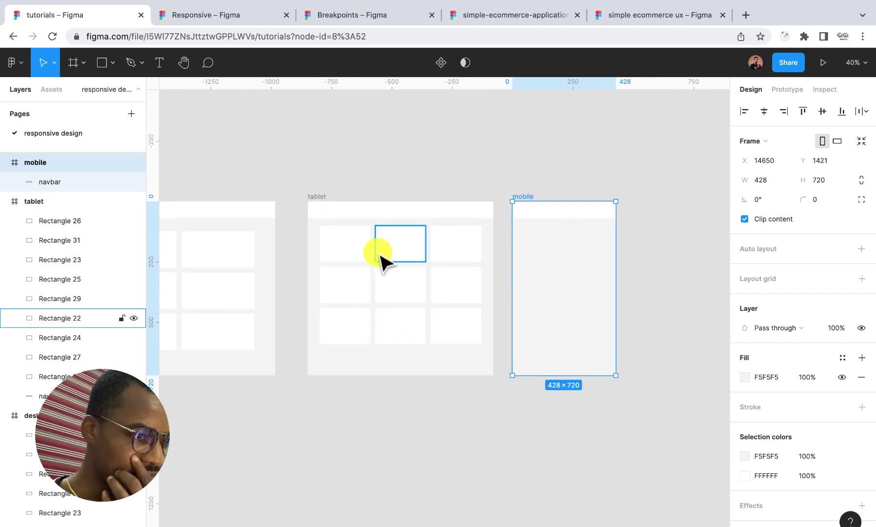
{"action": "left_click", "coordinate": [341, 243]}
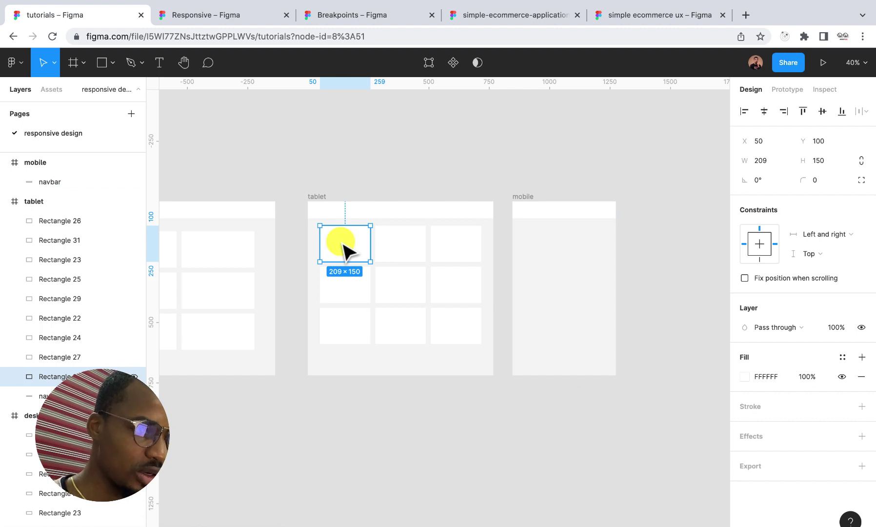
Add a 2-column stretch layout grid with a 20 px margin and 20 px gutter to the mobile frame.
{"action": "left_click", "coordinate": [526, 194]}
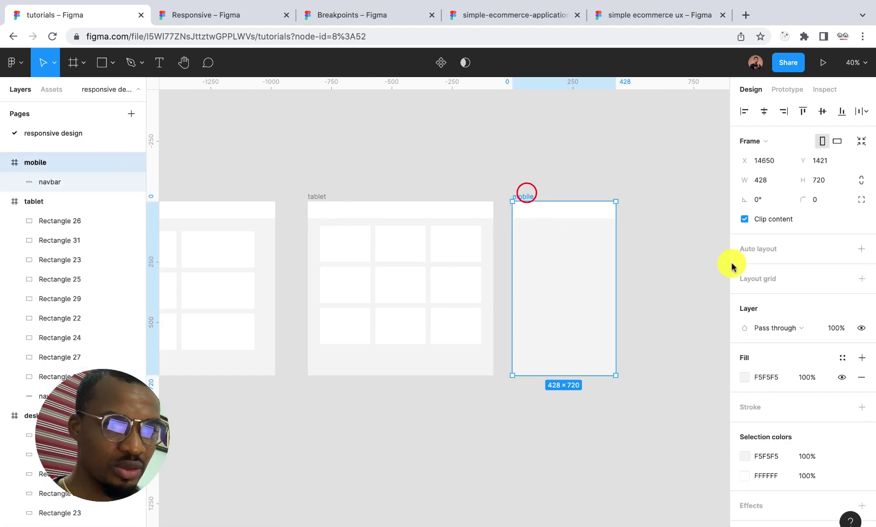
{"action": "left_click", "coordinate": [862, 279]}
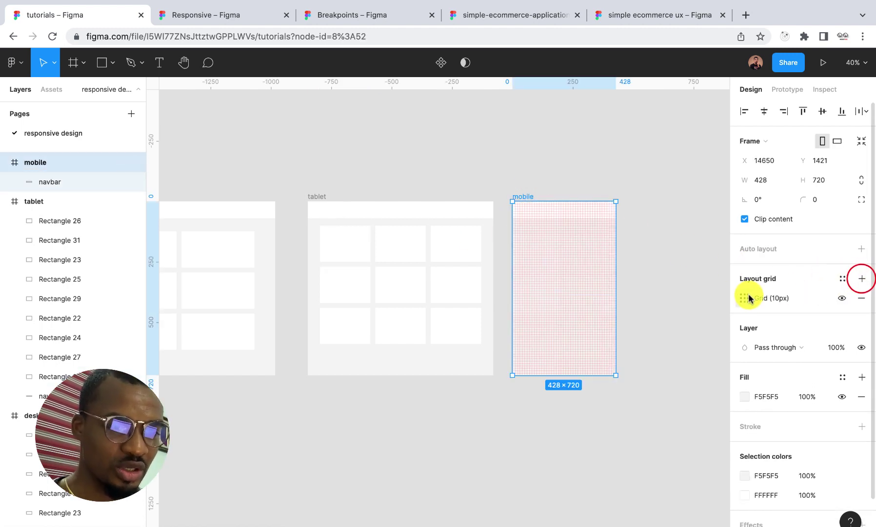
{"action": "left_click", "coordinate": [745, 298]}
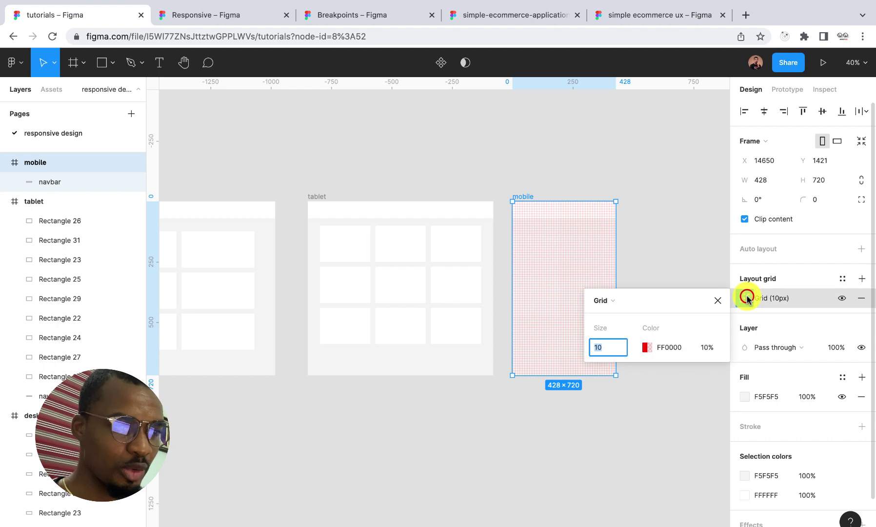
{"action": "left_click", "coordinate": [628, 296]}
{"action": "left_click", "coordinate": [630, 315]}
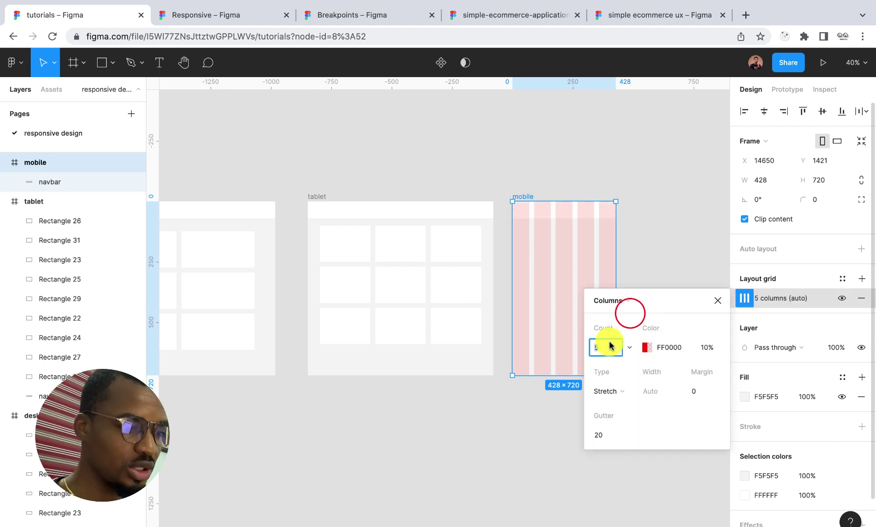
{"action": "type", "text": "2"}
{"action": "left_click", "coordinate": [700, 391]}
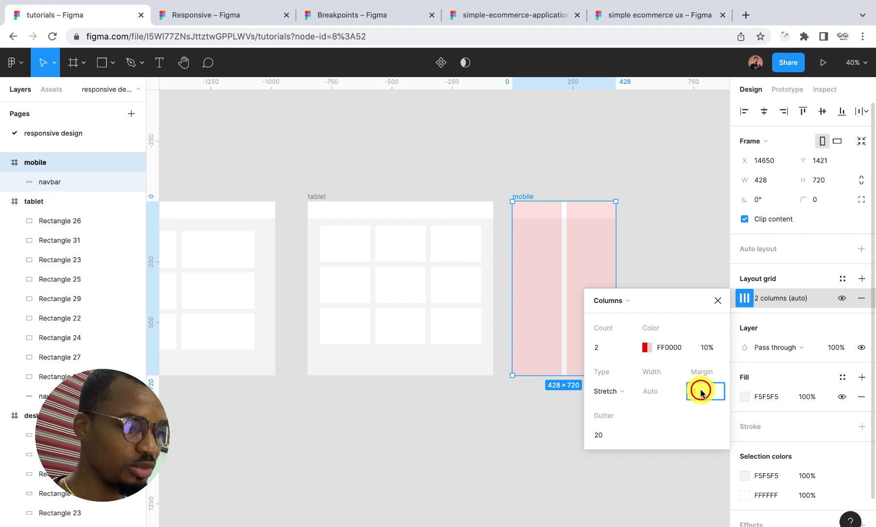
{"action": "key", "text": "Return"}
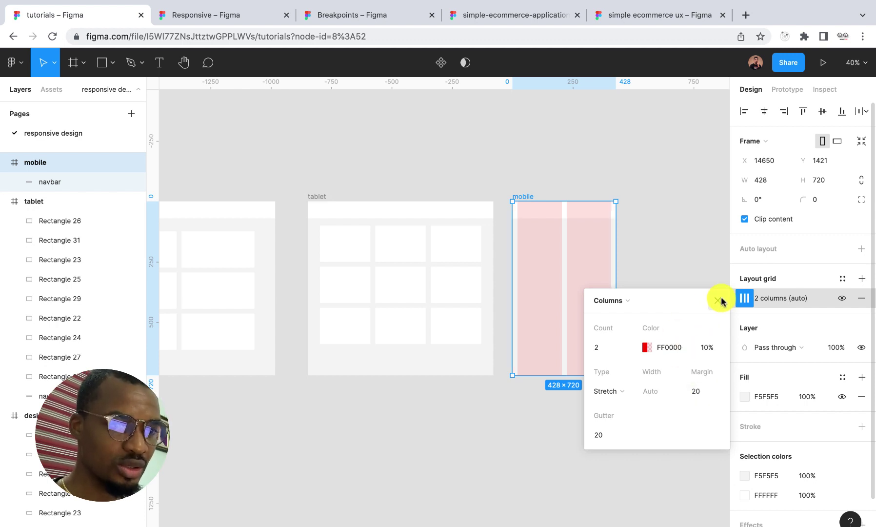
{"action": "left_click", "coordinate": [721, 298]}
Paste the copied block into the mobile frame and position it at X 20, Y 100.
{"action": "key", "text": "ctrl+v"}
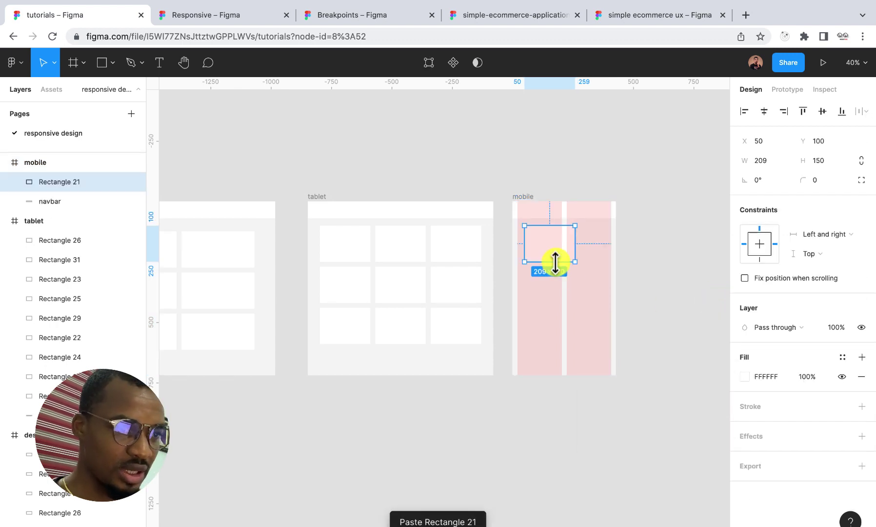
{"action": "scroll", "coordinate": [561, 259], "scroll_direction": "up", "scroll_amount": 5}
{"action": "left_click_drag", "start_coordinate": [537, 234], "coordinate": [538, 236]}
{"action": "key", "text": "alt"}
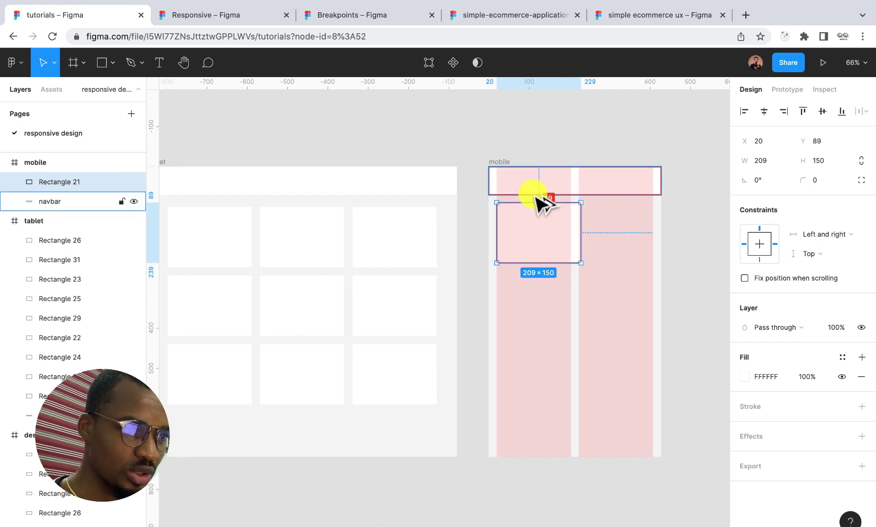
{"action": "key", "text": "Down"}
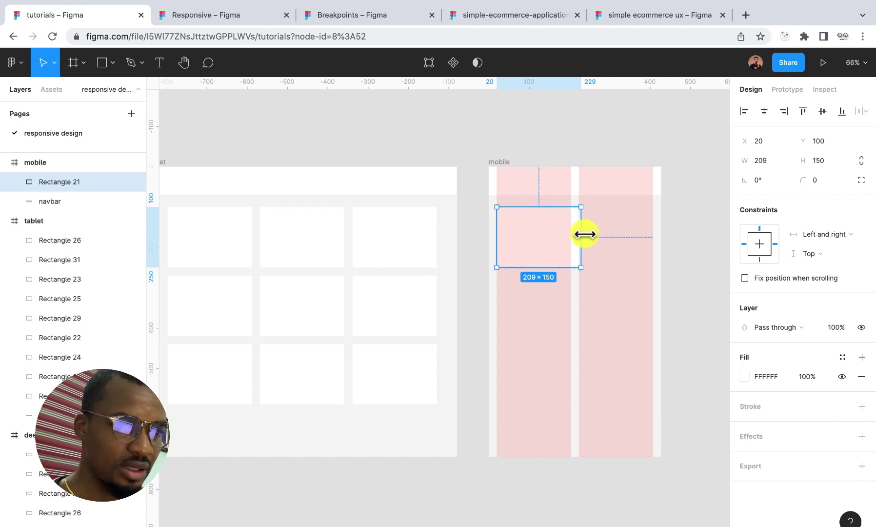
Narrow the mobile block to 184 px and duplicate it into two columns and four rows with 20 px gaps, the lowest row at Y 610.
{"action": "left_click_drag", "start_coordinate": [583, 233], "coordinate": [626, 238]}
{"action": "left_click", "coordinate": [673, 253]}
{"action": "left_click_drag", "start_coordinate": [676, 264], "coordinate": [548, 320]}
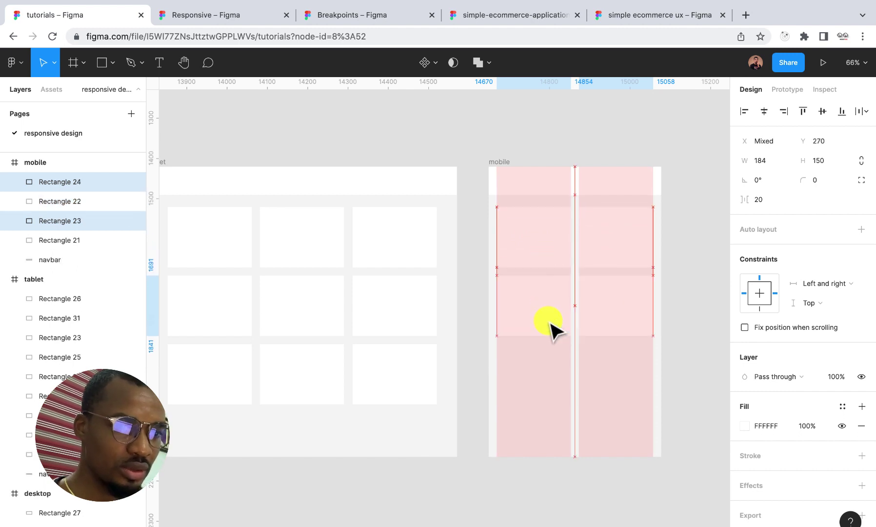
{"action": "left_click", "coordinate": [680, 336]}
{"action": "left_click_drag", "start_coordinate": [680, 336], "coordinate": [543, 390]}
{"action": "left_click", "coordinate": [681, 376]}
Delete the two blocks of the fourth row that overflow the mobile frame's lower edge.
{"action": "left_click", "coordinate": [616, 437]}
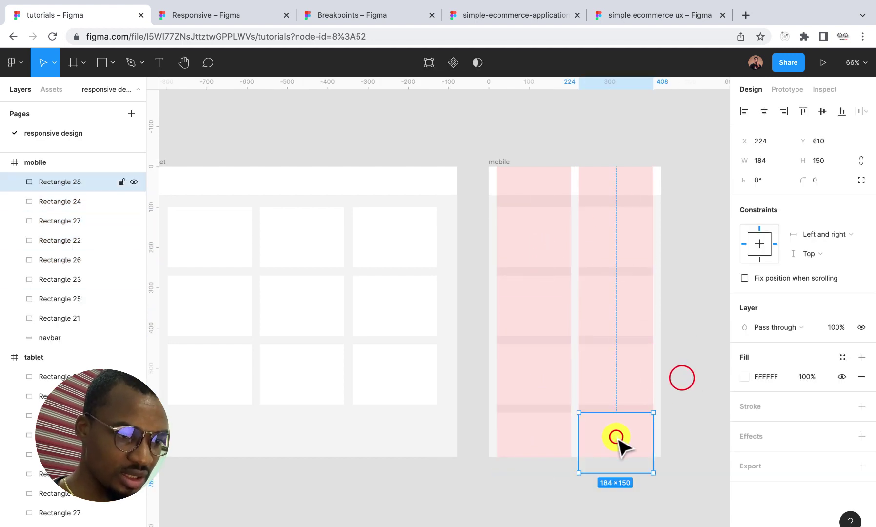
{"action": "left_click", "coordinate": [555, 440], "text": "shift"}
{"action": "key", "text": "Delete"}
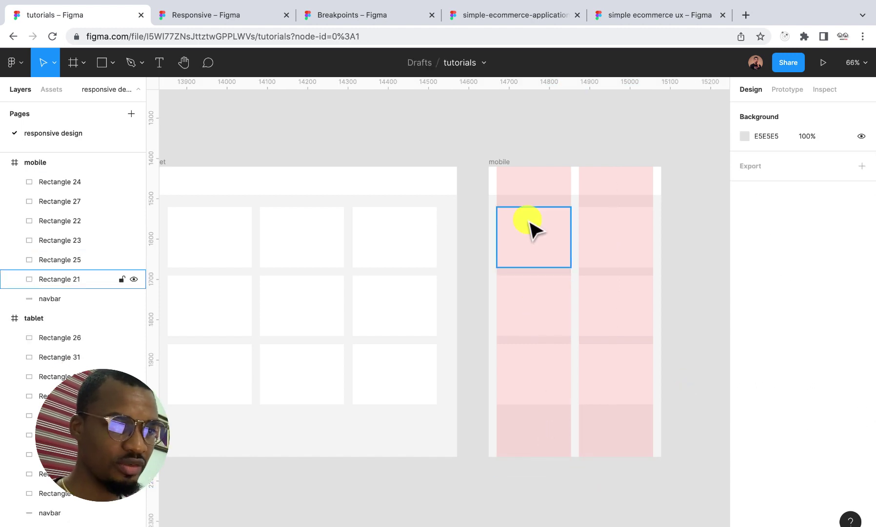
Hide the mobile frame's 2-column layout grid, and test the layout by resizing the frame and restoring its 428 px width.
{"action": "left_click", "coordinate": [502, 160]}
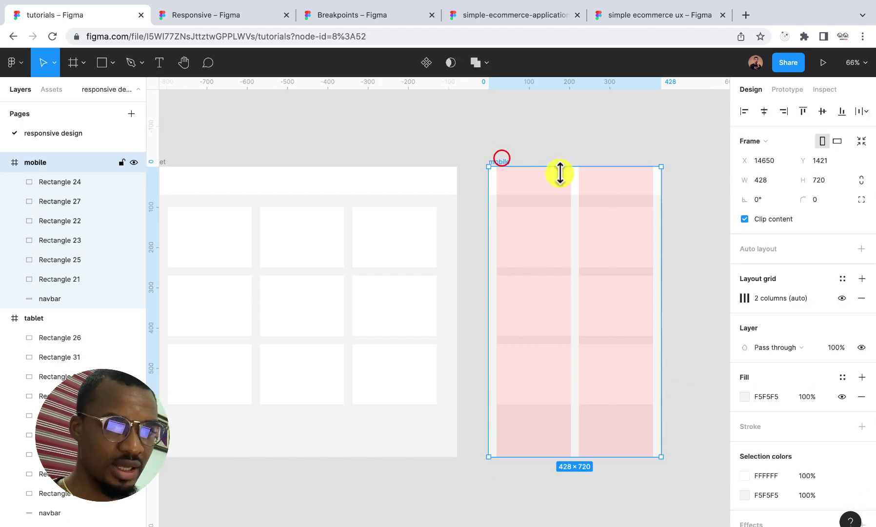
{"action": "left_click", "coordinate": [843, 298]}
{"action": "mouse_move", "coordinate": [661, 305]}
{"action": "left_mouse_down"}
{"action": "mouse_move", "coordinate": [712, 305]}
{"action": "mouse_move", "coordinate": [601, 311]}
{"action": "mouse_move", "coordinate": [700, 300]}
{"action": "mouse_move", "coordinate": [645, 305]}
{"action": "mouse_move", "coordinate": [654, 313]}
{"action": "left_mouse_up"}
{"action": "left_click", "coordinate": [622, 483]}
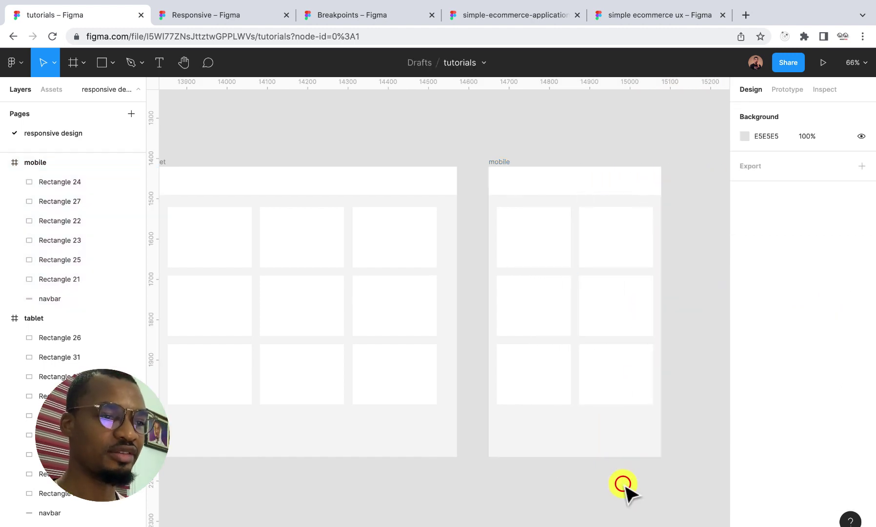
Review the desktop, tablet and mobile layouts side by side on the canvas.
{"action": "scroll", "coordinate": [622, 485], "scroll_direction": "down", "scroll_amount": 5}
{"action": "scroll", "coordinate": [625, 488], "scroll_direction": "down", "scroll_amount": 5}
{"action": "scroll", "coordinate": [624, 488], "scroll_direction": "down", "scroll_amount": 10}
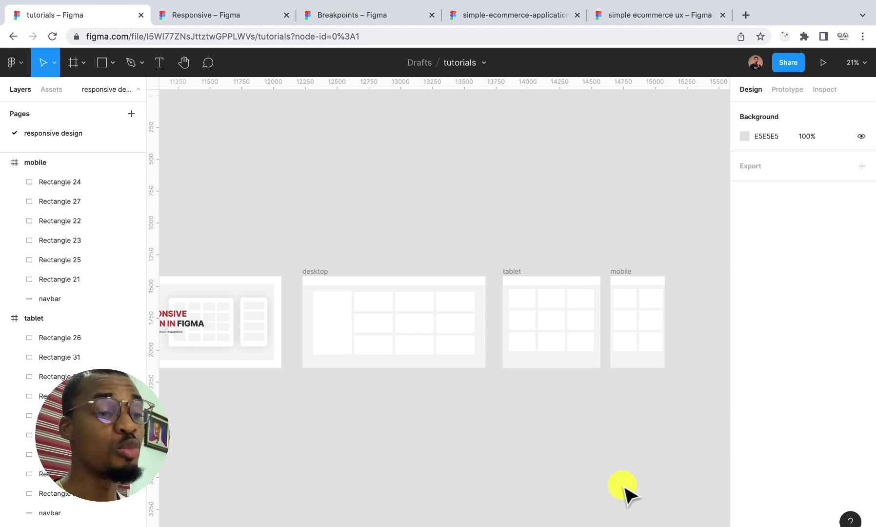
{"action": "scroll", "coordinate": [588, 383], "scroll_direction": "up", "scroll_amount": 6}
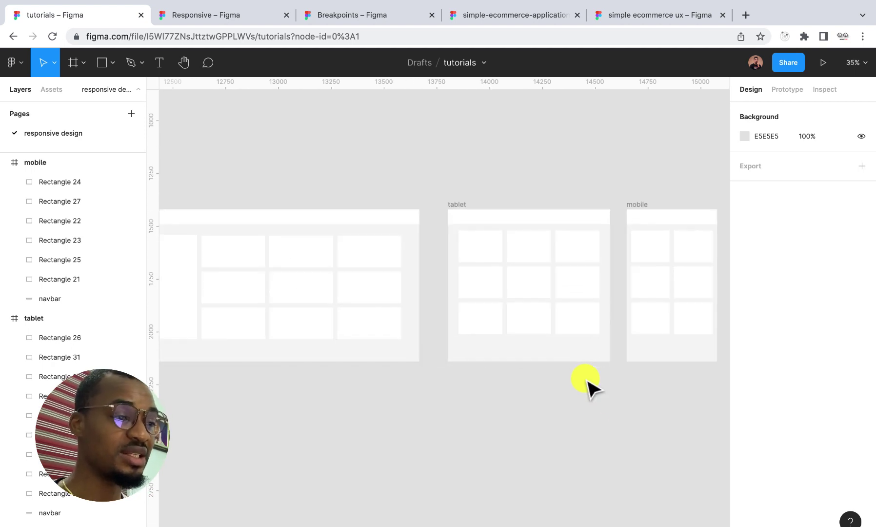
{"action": "scroll", "coordinate": [585, 385], "scroll_direction": "down", "scroll_amount": 3}
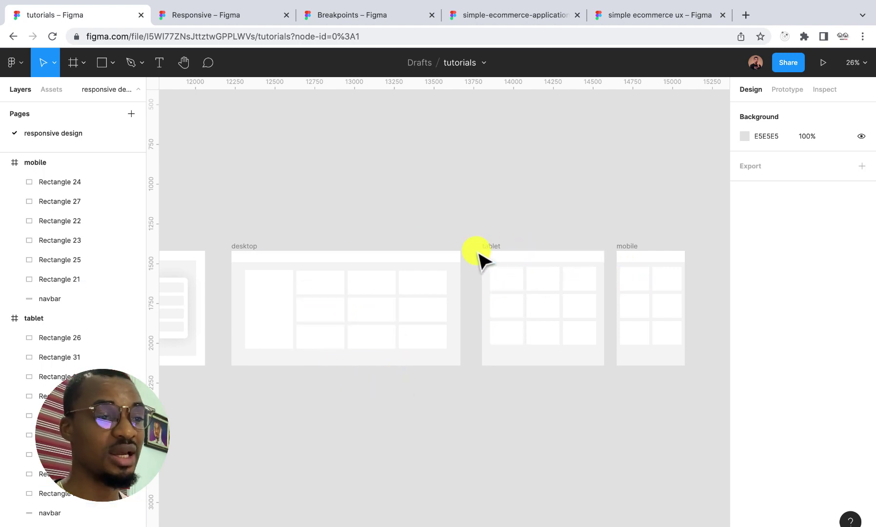
{"action": "left_click", "coordinate": [491, 245]}
{"action": "left_click", "coordinate": [556, 232]}
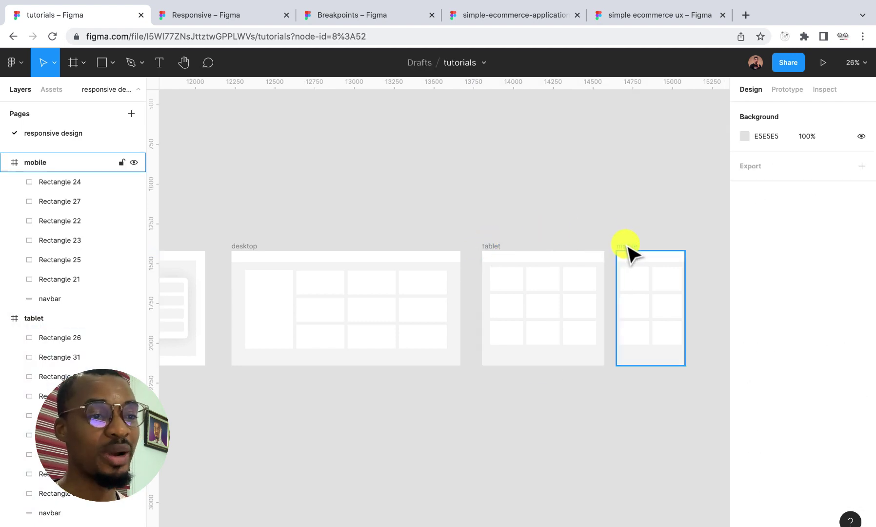
{"action": "left_click", "coordinate": [628, 246]}
{"action": "left_click", "coordinate": [583, 221]}
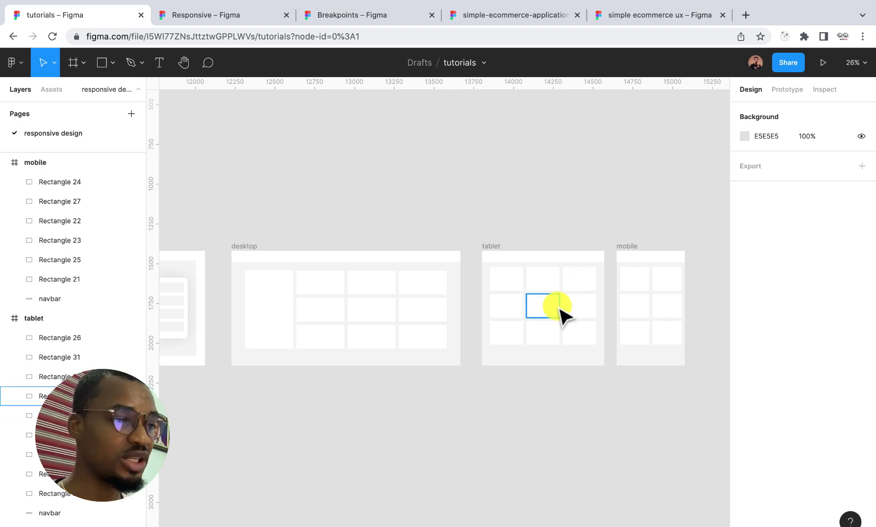
{"action": "scroll", "coordinate": [561, 310], "scroll_direction": "up", "scroll_amount": 3}
{"action": "scroll", "coordinate": [561, 310], "scroll_direction": "down", "scroll_amount": 3}
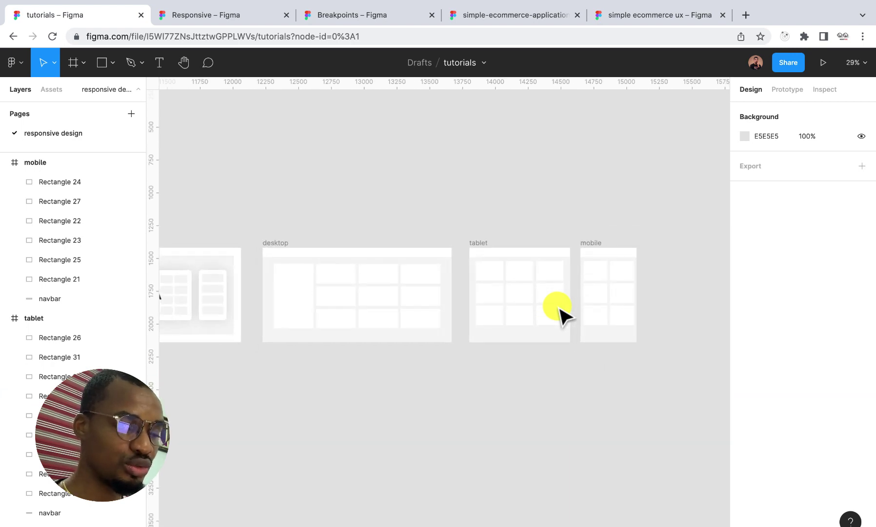
{"action": "scroll", "coordinate": [561, 312], "scroll_direction": "down", "scroll_amount": 3}
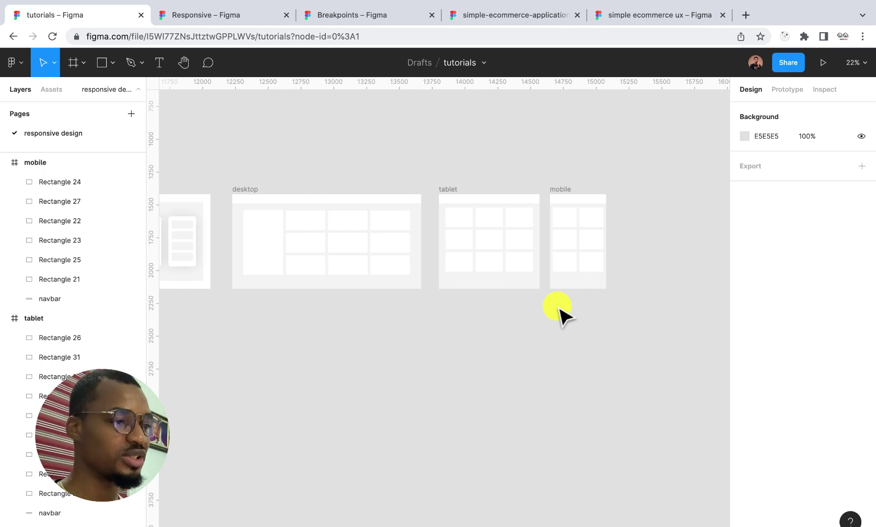
Switch to the Figma Community page of the Responsive plugin and examine its preview and description.
{"action": "left_click", "coordinate": [213, 18]}
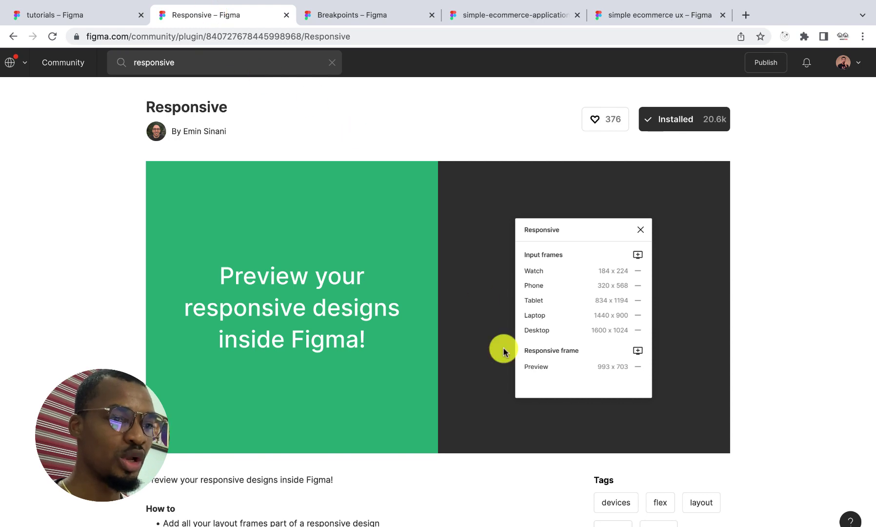
{"action": "scroll", "coordinate": [503, 351], "scroll_direction": "down", "scroll_amount": 5}
{"action": "scroll", "coordinate": [503, 349], "scroll_direction": "up", "scroll_amount": 5}
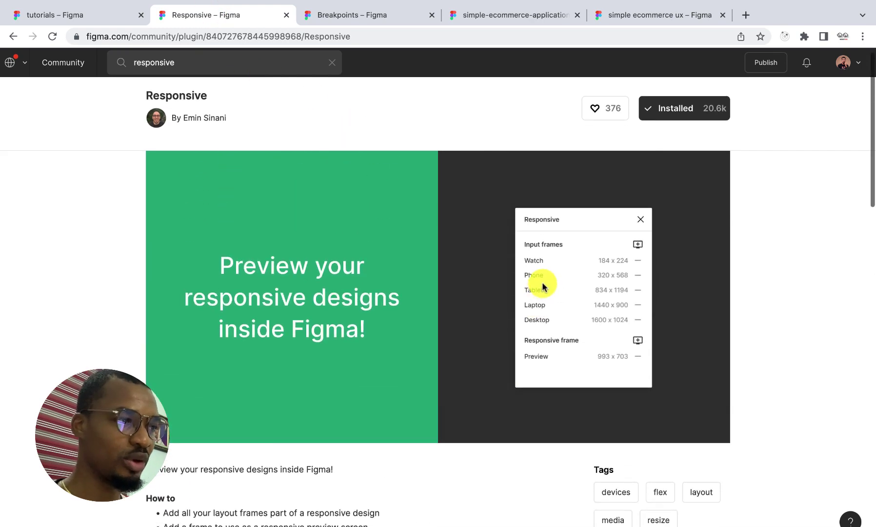
{"action": "scroll", "coordinate": [543, 286], "scroll_direction": "up", "scroll_amount": 1}
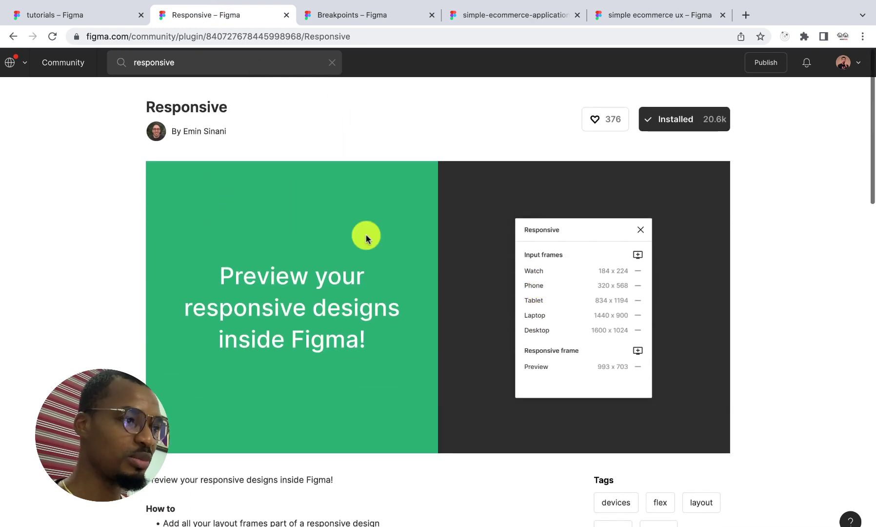
{"action": "double_click", "coordinate": [184, 105]}
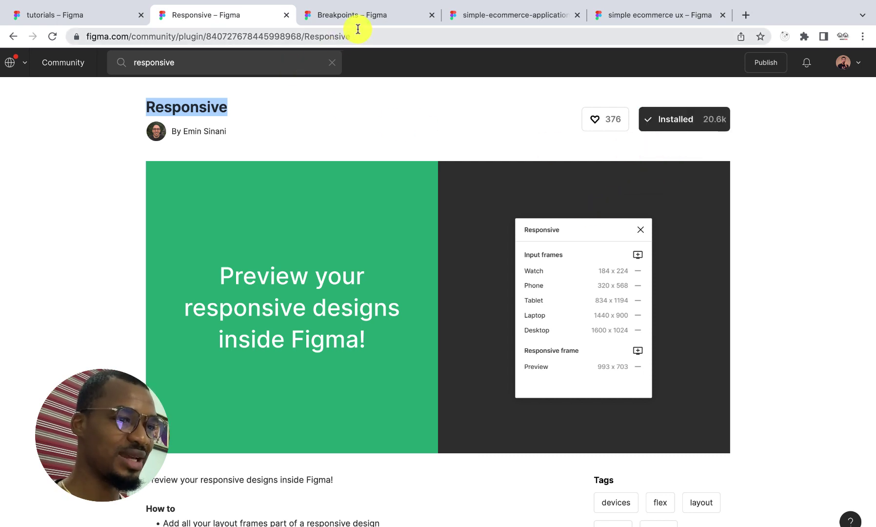
Return to the tutorials file and add a 1440 × 1024 Desktop preset frame below the desktop frame, at X 12228, Y 2494.
{"action": "left_click", "coordinate": [83, 20]}
{"action": "scroll", "coordinate": [382, 253], "scroll_direction": "left", "scroll_amount": 3}
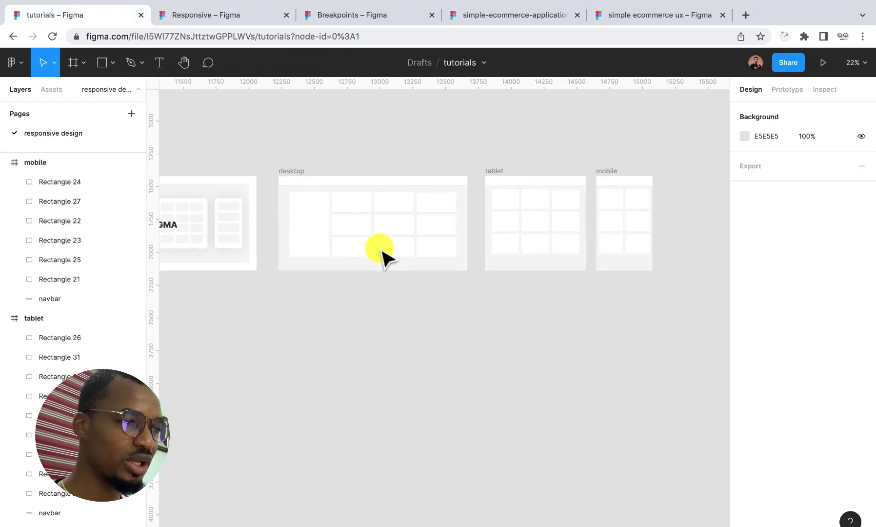
{"action": "left_click", "coordinate": [72, 62]}
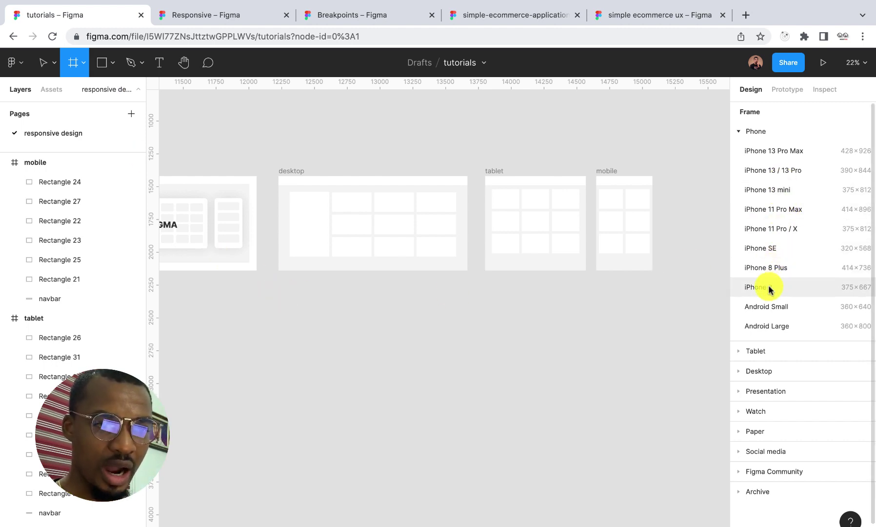
{"action": "left_click", "coordinate": [738, 373]}
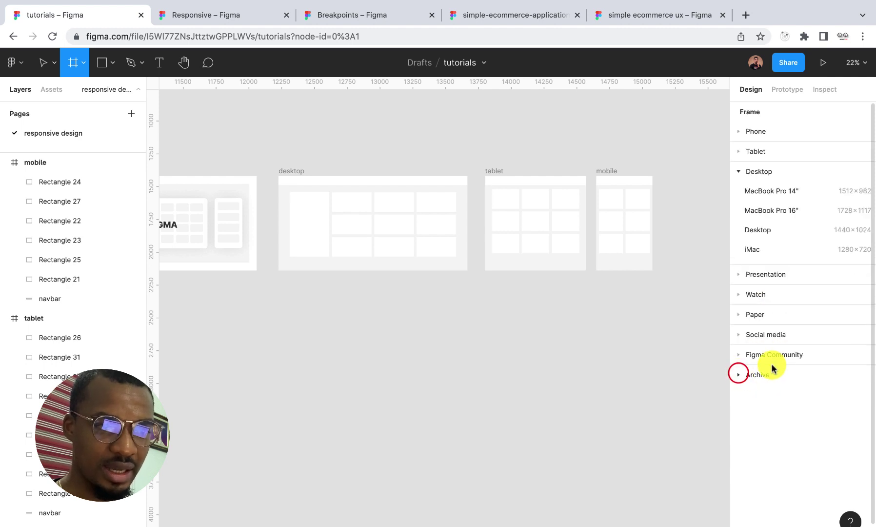
{"action": "left_click", "coordinate": [765, 230]}
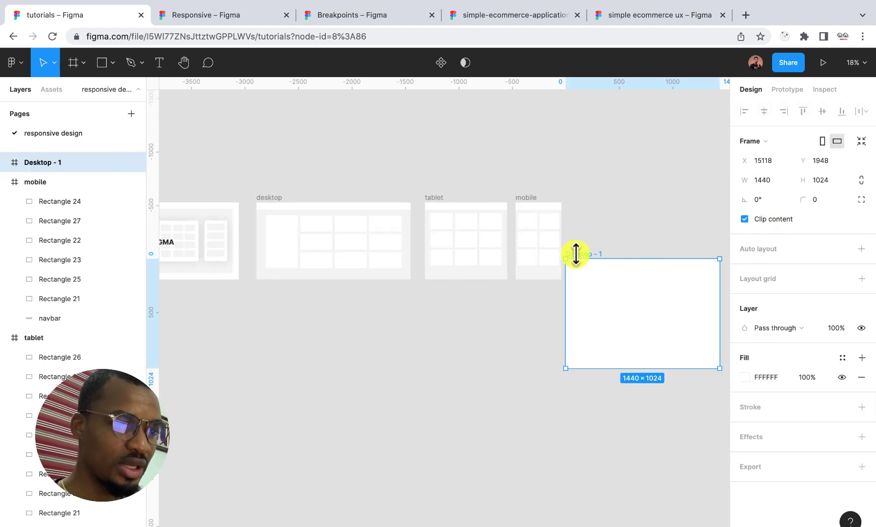
{"action": "left_click_drag", "start_coordinate": [591, 253], "coordinate": [281, 312]}
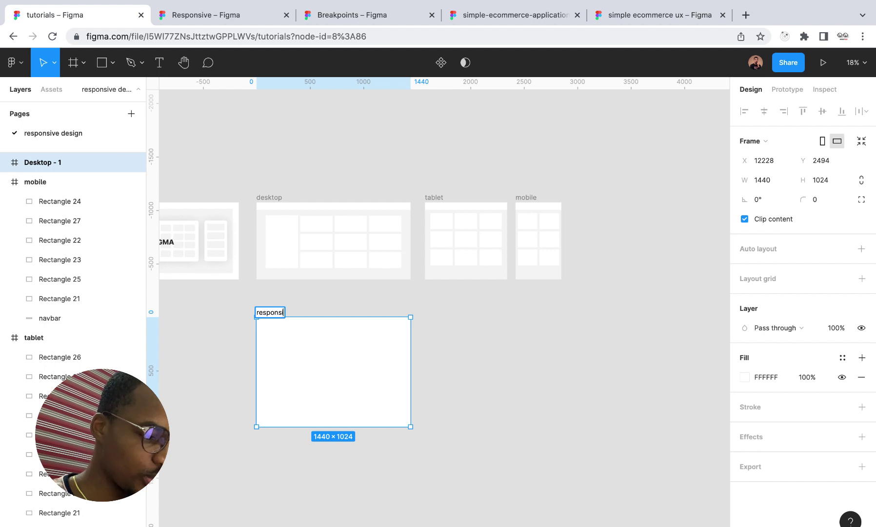
Rename the new 1440 × 1024 frame as "responsive" and run the Responsive plugin.
{"action": "left_click", "coordinate": [483, 344]}
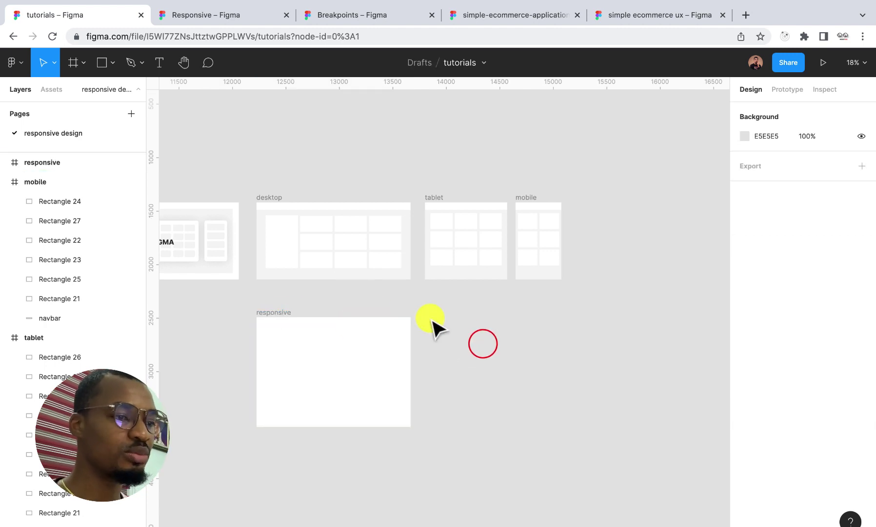
{"action": "right_click", "coordinate": [477, 350]}
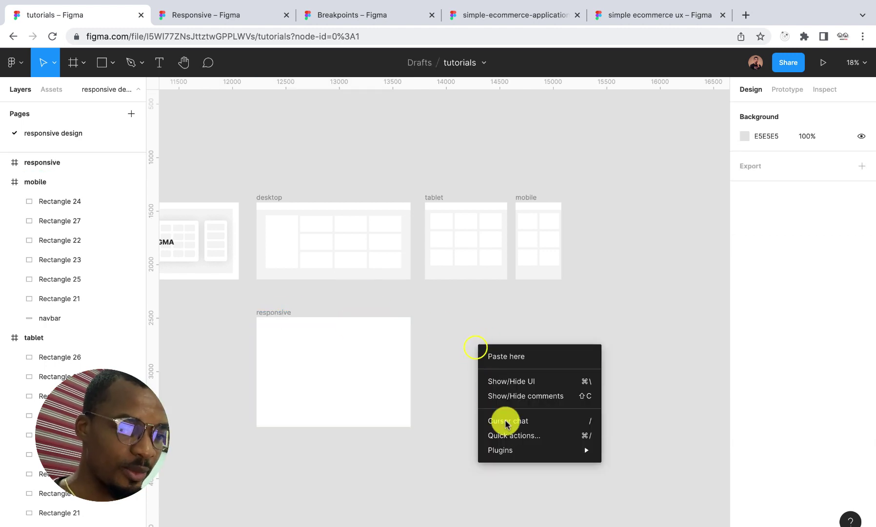
{"action": "mouse_move", "coordinate": [507, 450]}
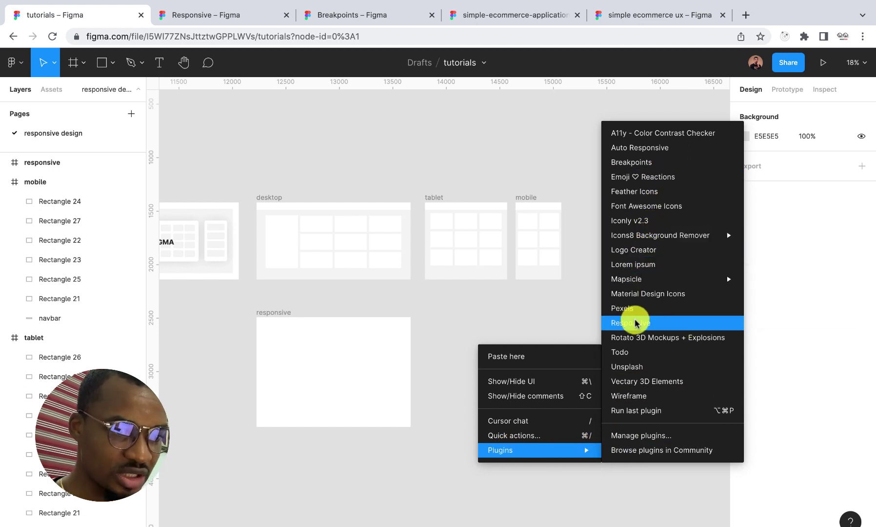
{"action": "left_click", "coordinate": [651, 325]}
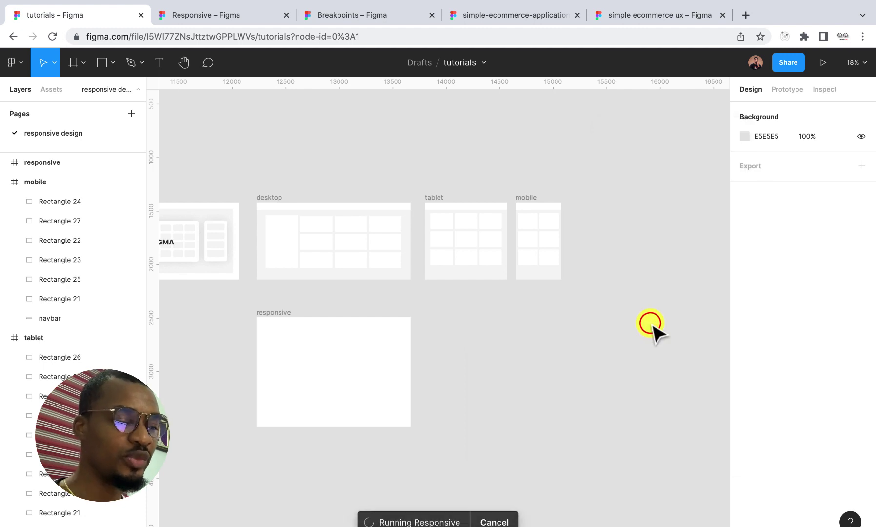
{"action": "left_click_drag", "start_coordinate": [632, 217], "coordinate": [661, 288]}
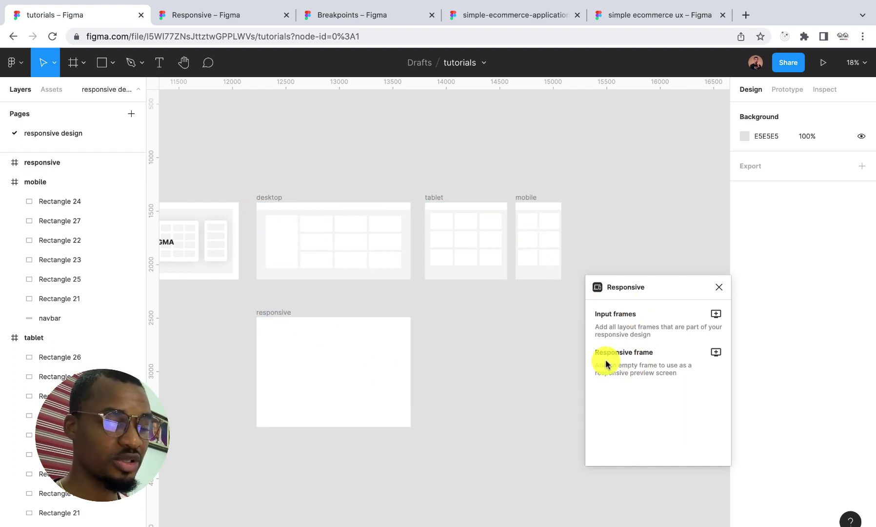
Add the desktop, tablet and mobile frames as the plugin's input frames and assign the responsive frame as its preview frame.
{"action": "left_click", "coordinate": [269, 194]}
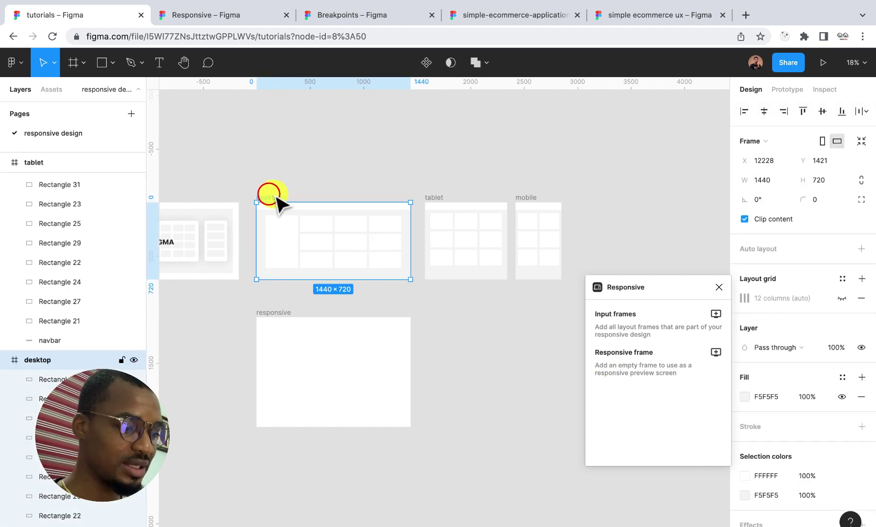
{"action": "left_click", "coordinate": [434, 198], "text": "shift"}
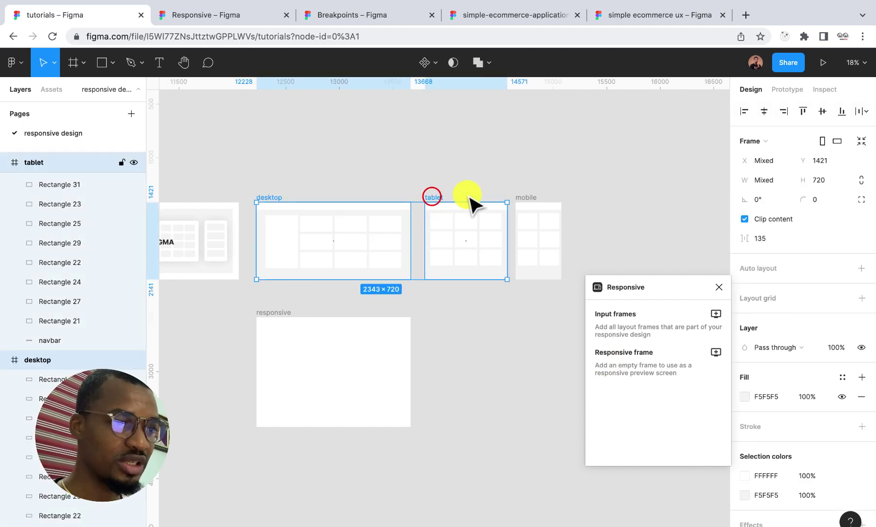
{"action": "left_click", "coordinate": [526, 198], "text": "shift"}
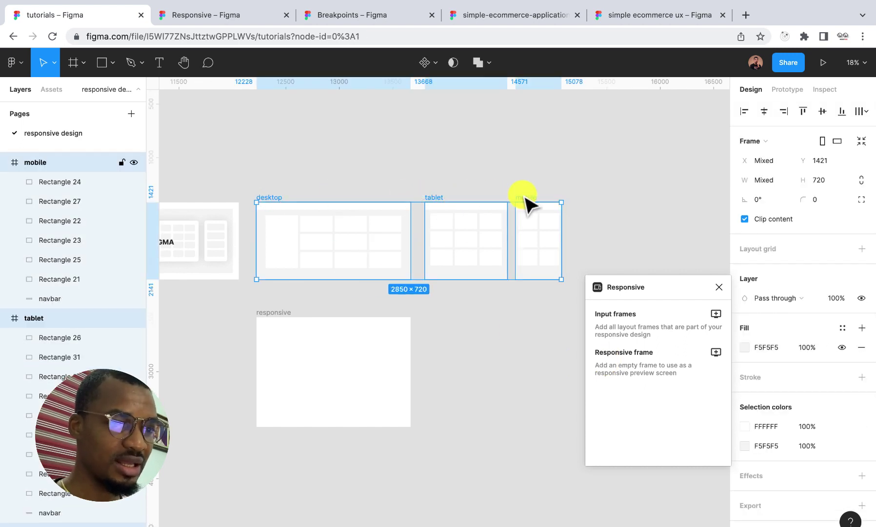
{"action": "left_click", "coordinate": [716, 316]}
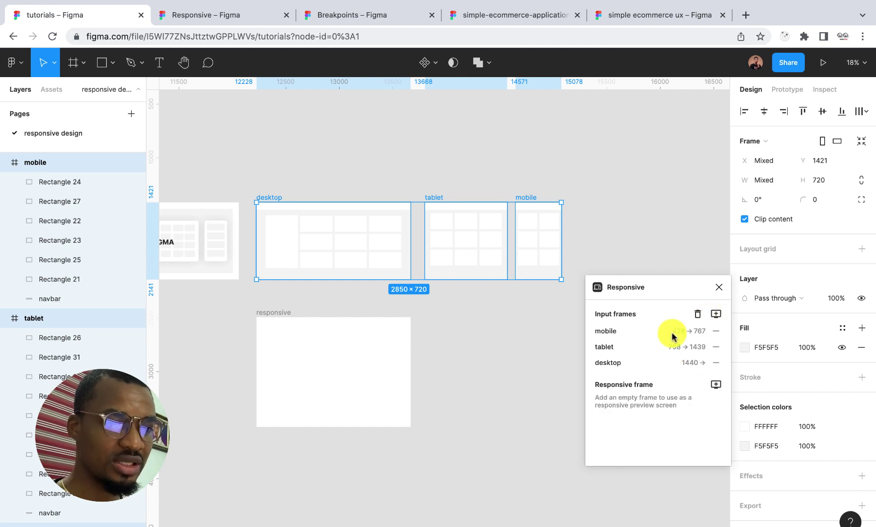
{"action": "left_click", "coordinate": [278, 312]}
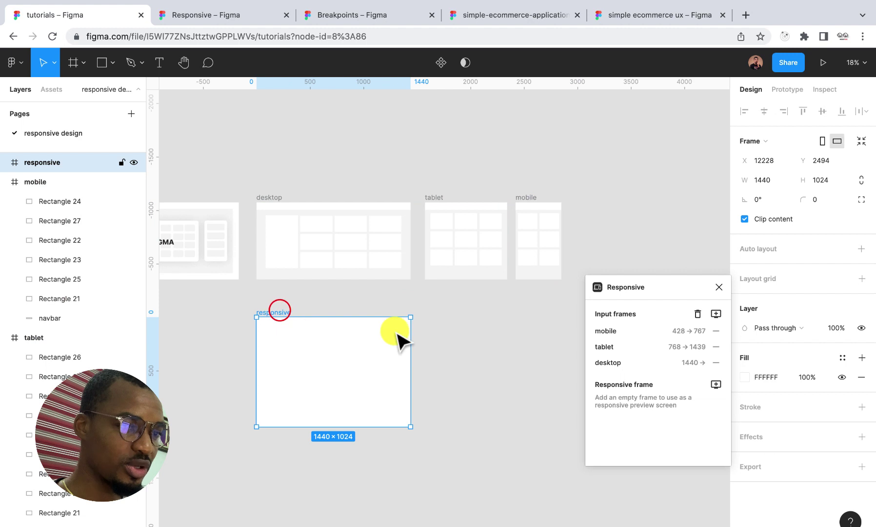
{"action": "left_click", "coordinate": [715, 388]}
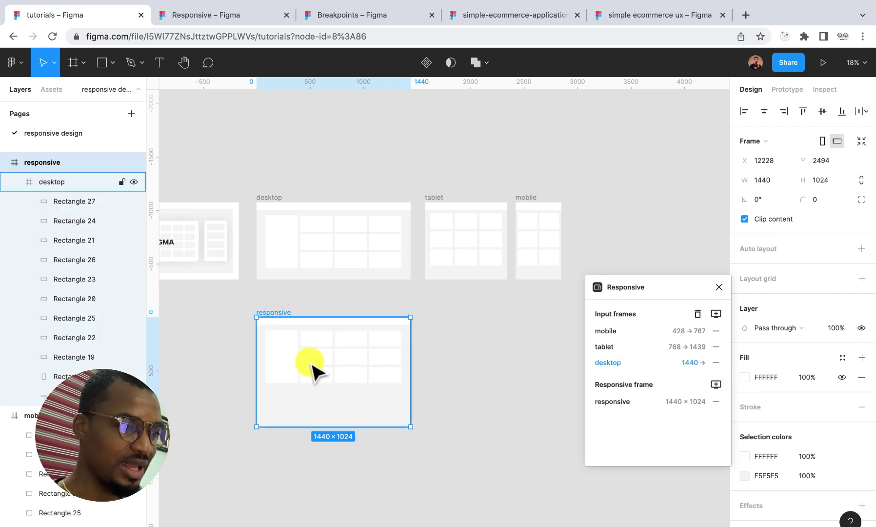
Test the desktop preview by resizing the responsive frame to about 2422 px wide, and bring it to about 1723 × 714 px.
{"action": "scroll", "coordinate": [313, 365], "scroll_direction": "up", "scroll_amount": 5}
{"action": "scroll", "coordinate": [312, 365], "scroll_direction": "down", "scroll_amount": 3}
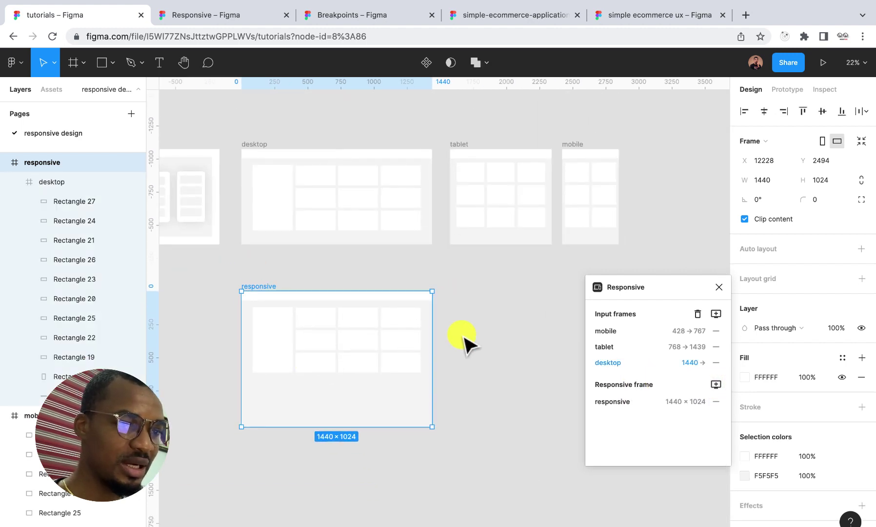
{"action": "scroll", "coordinate": [400, 315], "scroll_direction": "down", "scroll_amount": 3}
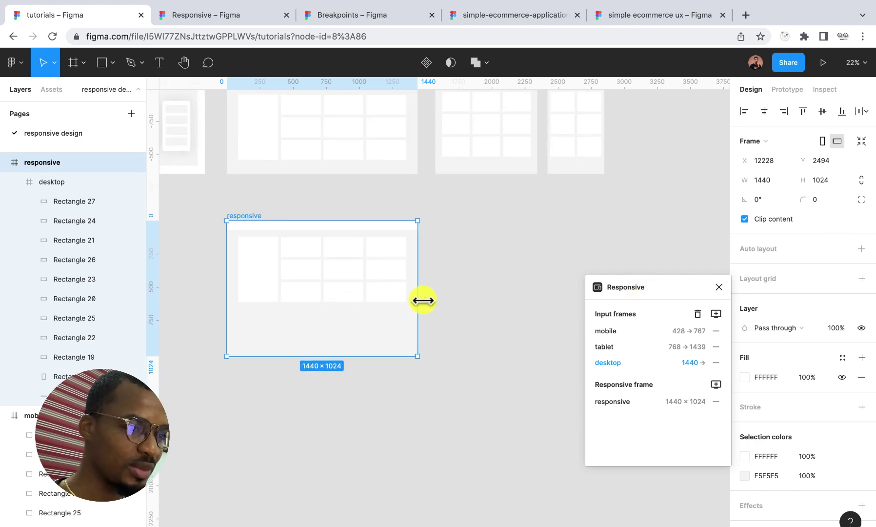
{"action": "left_click_drag", "start_coordinate": [420, 299], "coordinate": [547, 304]}
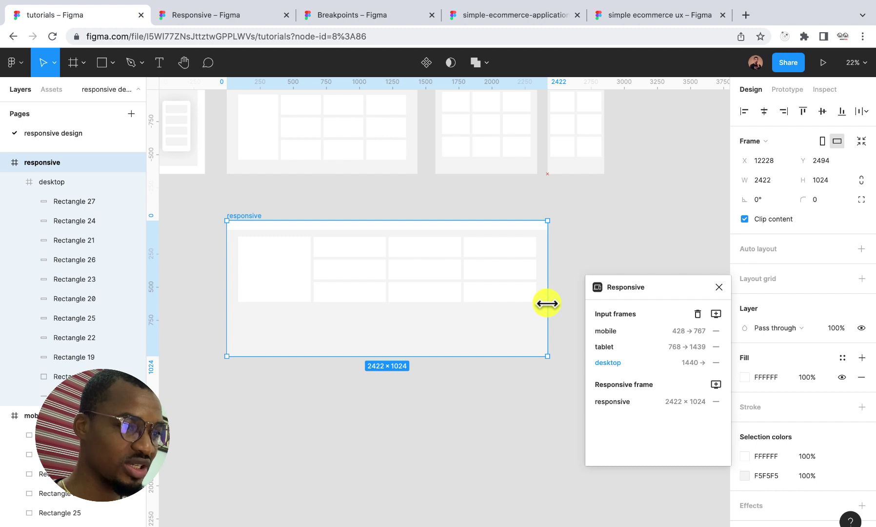
{"action": "left_click_drag", "start_coordinate": [532, 303], "coordinate": [455, 303]}
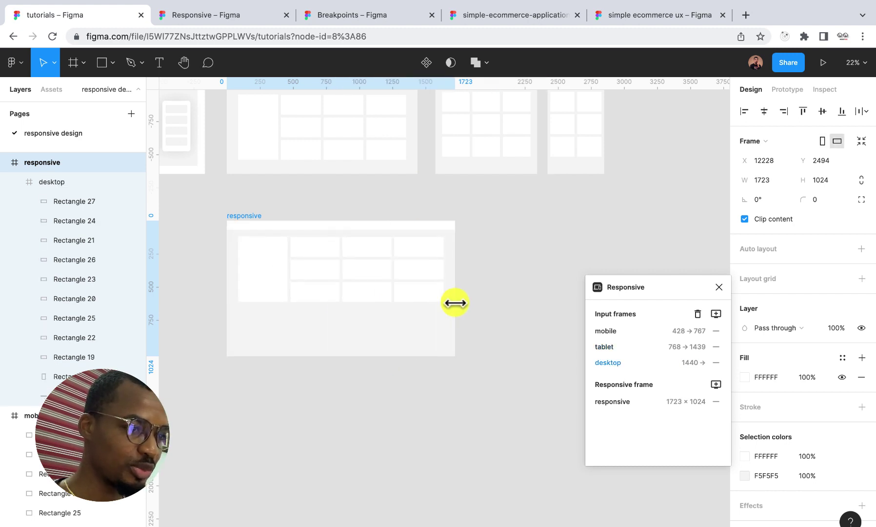
{"action": "left_click_drag", "start_coordinate": [384, 355], "coordinate": [381, 316]}
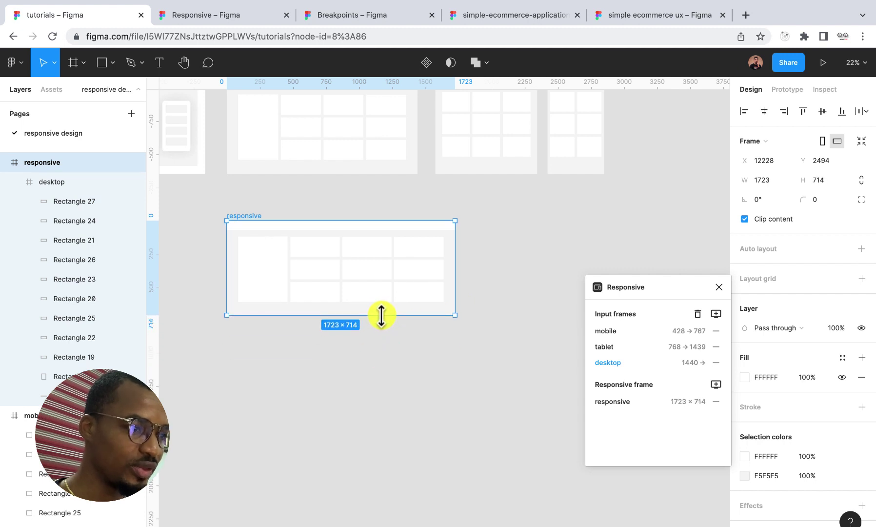
Preview the mobile layout by narrowing the responsive frame to about 546 px and further to about 466 px.
{"action": "scroll", "coordinate": [381, 315], "scroll_direction": "up", "scroll_amount": 5}
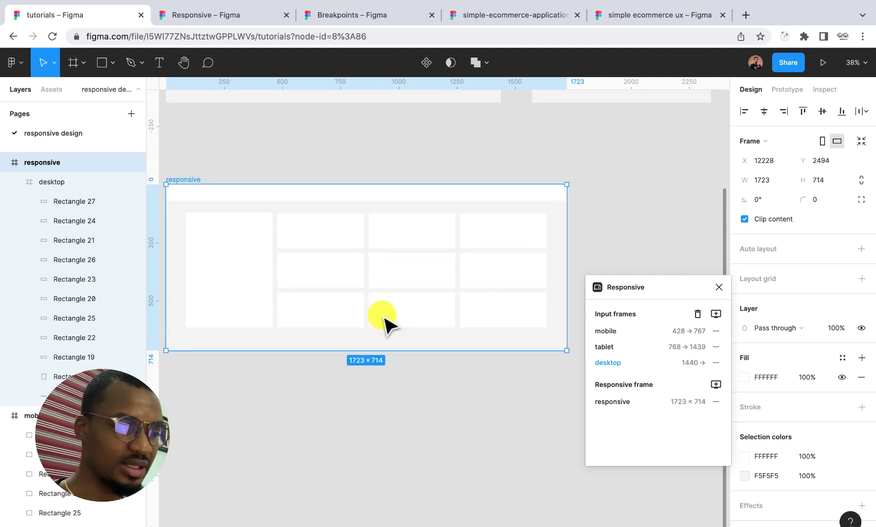
{"action": "scroll", "coordinate": [383, 317], "scroll_direction": "down", "scroll_amount": 3}
{"action": "left_click_drag", "start_coordinate": [526, 290], "coordinate": [312, 284]}
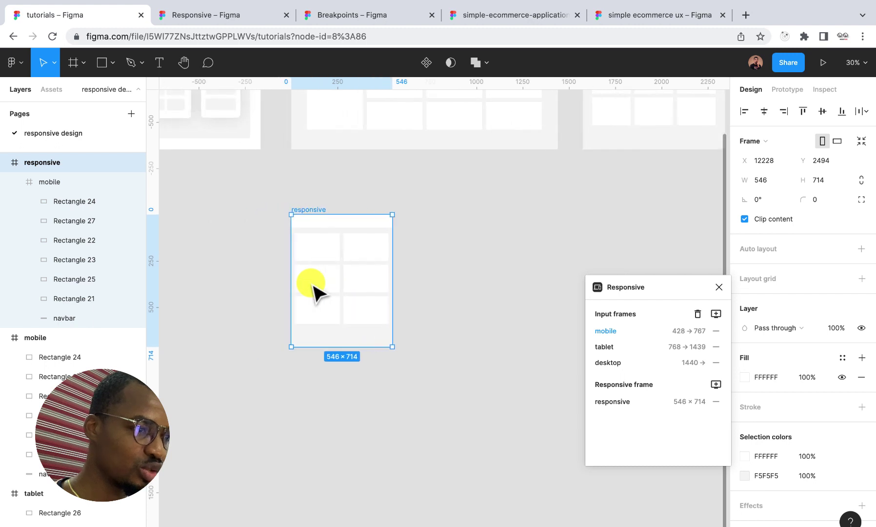
{"action": "scroll", "coordinate": [326, 263], "scroll_direction": "up", "scroll_amount": 3}
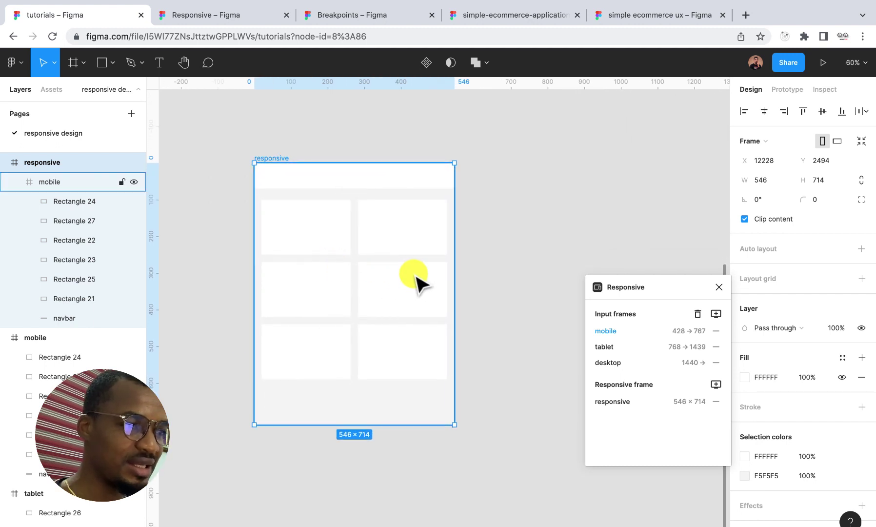
{"action": "scroll", "coordinate": [410, 282], "scroll_direction": "right", "scroll_amount": 2}
{"action": "scroll", "coordinate": [410, 282], "scroll_direction": "down", "scroll_amount": 1}
{"action": "left_click_drag", "start_coordinate": [423, 272], "coordinate": [396, 255]}
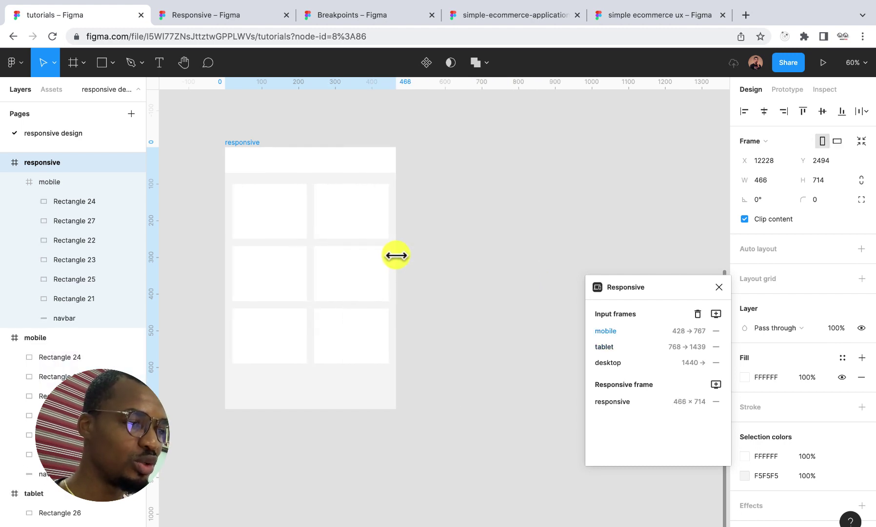
Preview the tablet and desktop layouts by widening the responsive frame to about 992 px and 1580 px, and leave it about 1494 px wide.
{"action": "scroll", "coordinate": [395, 255], "scroll_direction": "right", "scroll_amount": 2}
{"action": "scroll", "coordinate": [396, 255], "scroll_direction": "down", "scroll_amount": 1}
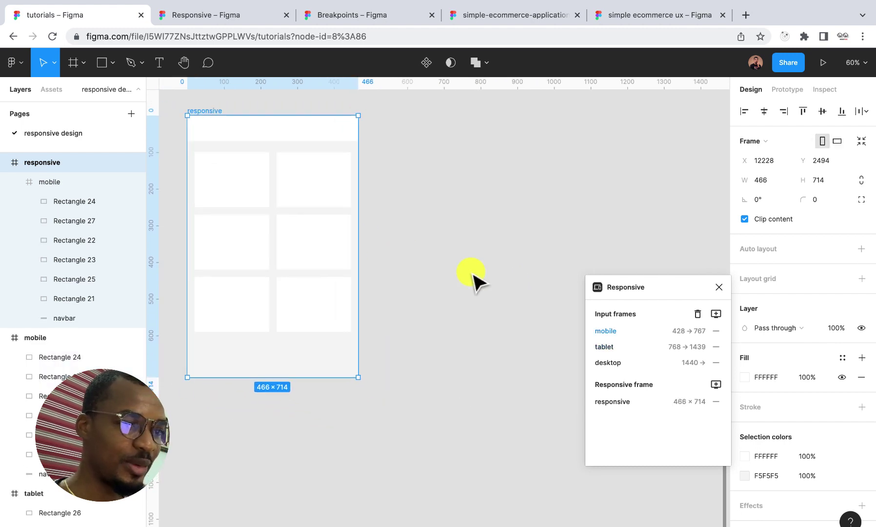
{"action": "left_click_drag", "start_coordinate": [660, 287], "coordinate": [766, 361]}
{"action": "left_click_drag", "start_coordinate": [361, 284], "coordinate": [551, 288]}
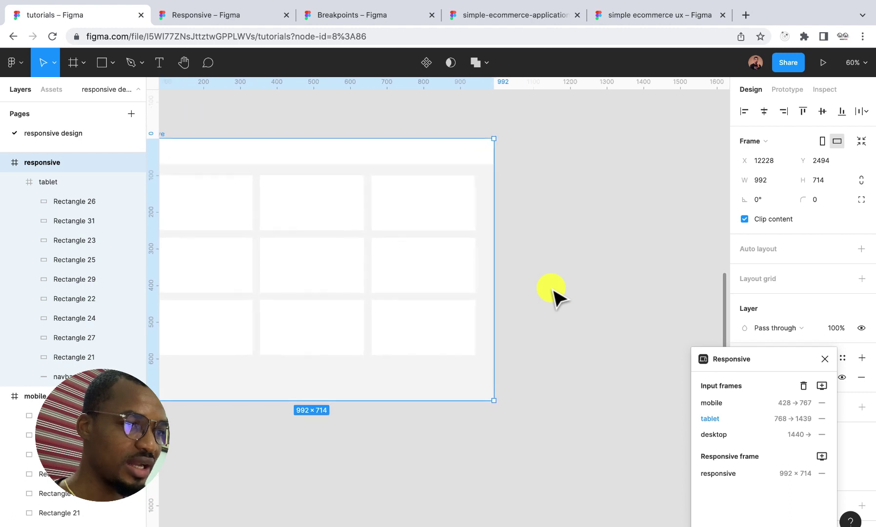
{"action": "left_click_drag", "start_coordinate": [551, 289], "coordinate": [614, 295]}
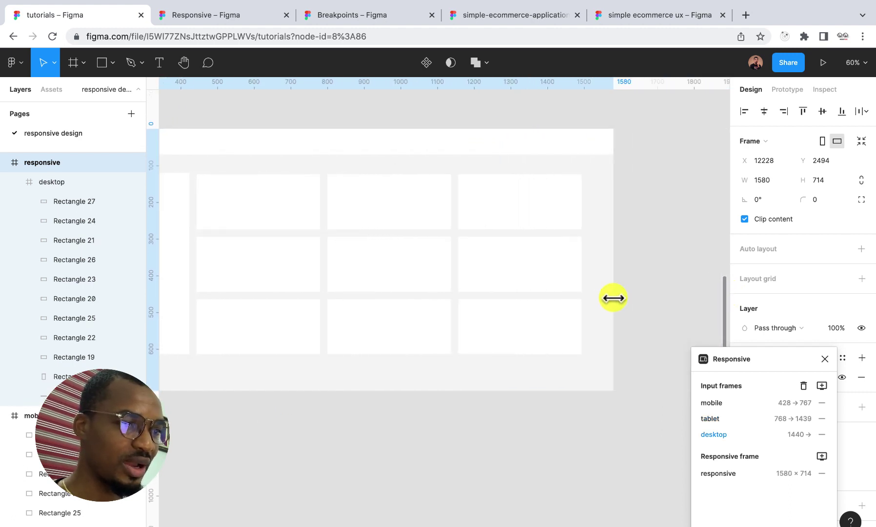
{"action": "key", "text": "shift+2"}
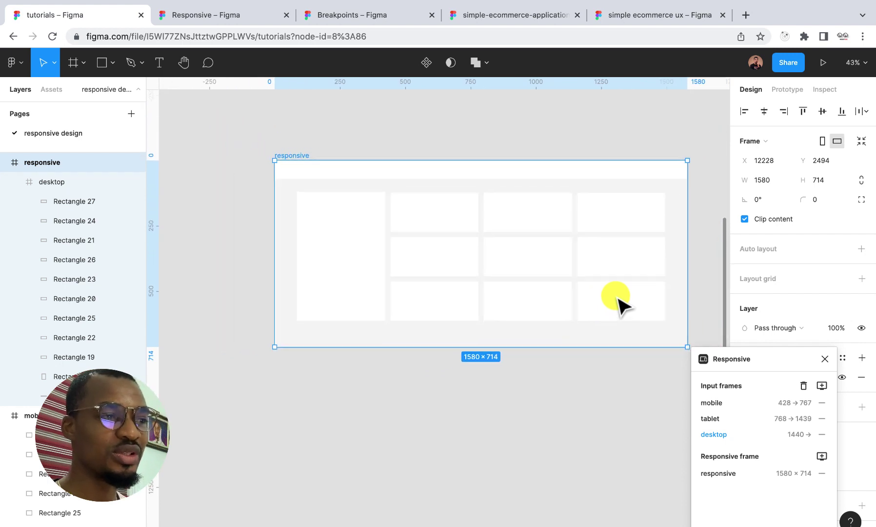
{"action": "left_click_drag", "start_coordinate": [651, 281], "coordinate": [627, 285]}
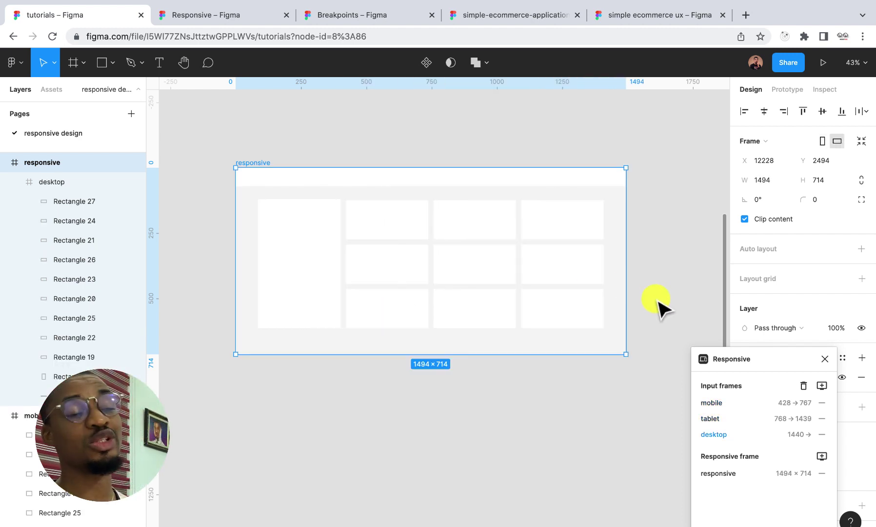
Examine the Figma Community page of the Breakpoints plugin and return to the tutorials file.
{"action": "scroll", "coordinate": [658, 301], "scroll_direction": "down", "scroll_amount": 6}
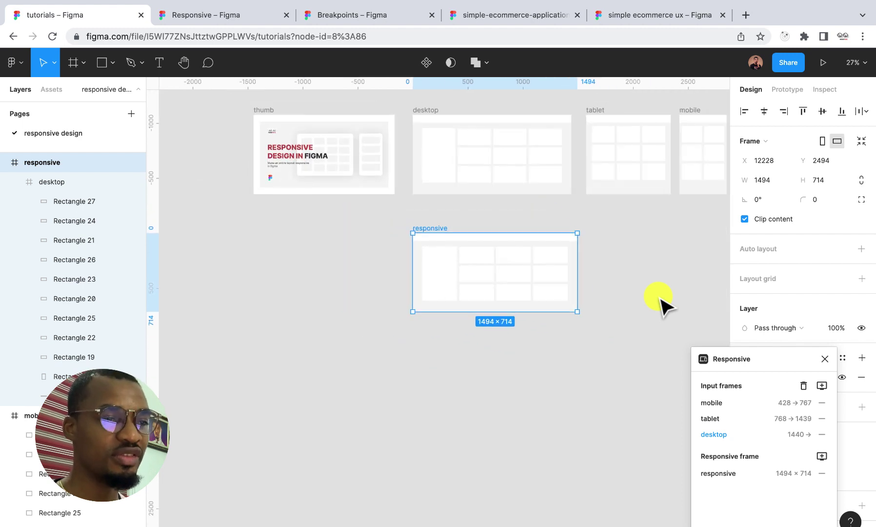
{"action": "left_click", "coordinate": [367, 16]}
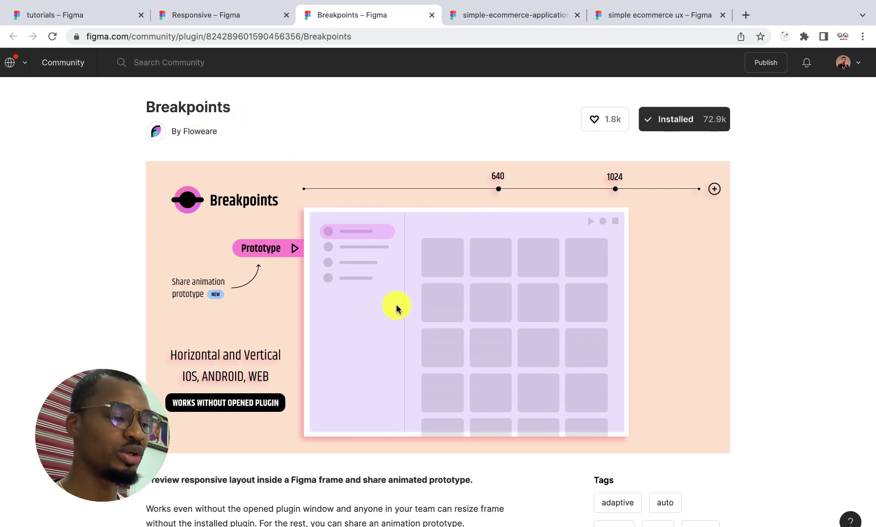
{"action": "left_click", "coordinate": [225, 11]}
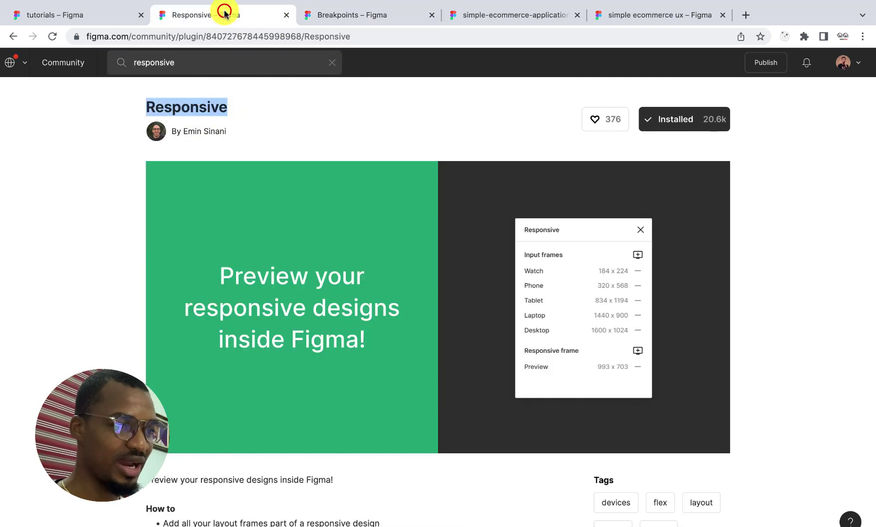
{"action": "left_click", "coordinate": [96, 9]}
Duplicate the desktop, tablet and mobile frames below the responsive frame, at Y 3657, and close the Responsive plugin.
{"action": "scroll", "coordinate": [333, 239], "scroll_direction": "down", "scroll_amount": 3}
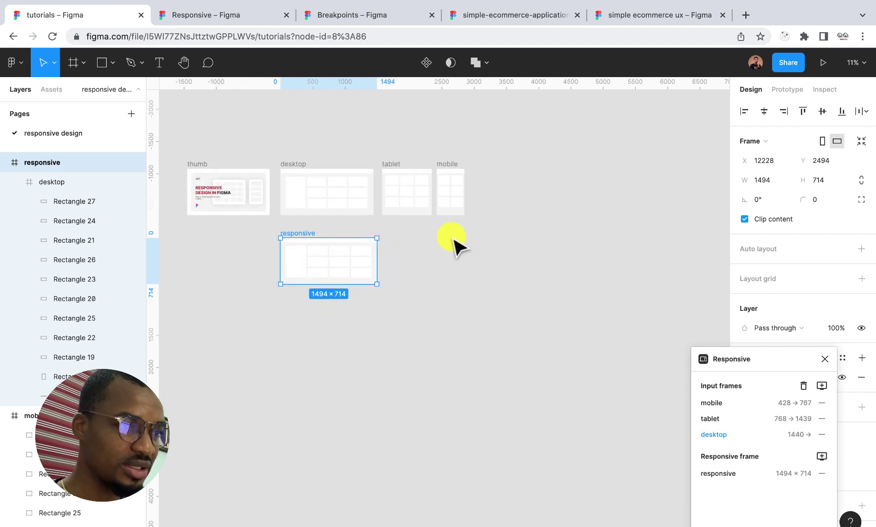
{"action": "left_click_drag", "start_coordinate": [519, 237], "coordinate": [302, 312]}
{"action": "right_click", "coordinate": [511, 305]}
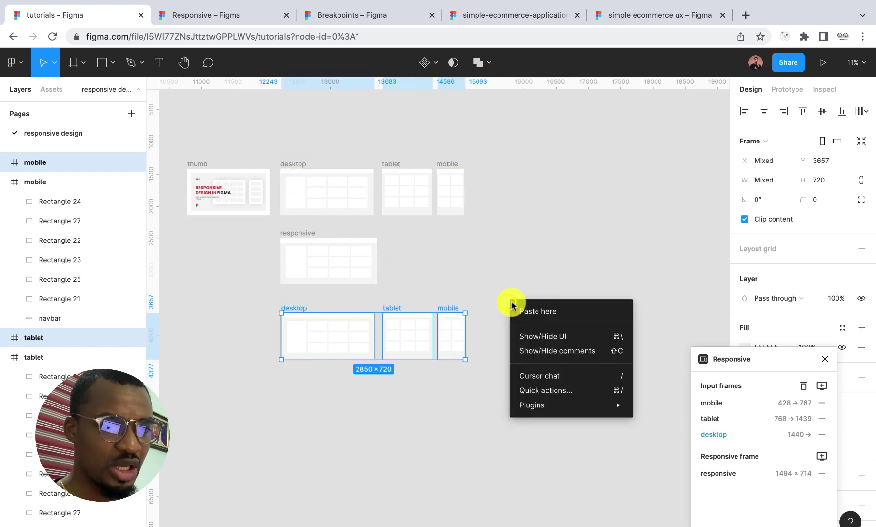
{"action": "left_click", "coordinate": [662, 302]}
{"action": "left_click", "coordinate": [825, 359]}
{"action": "left_click", "coordinate": [520, 329]}
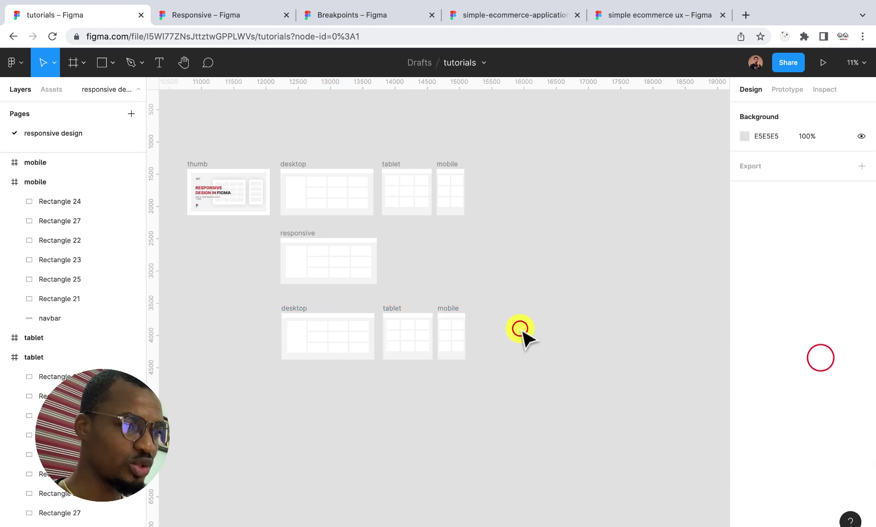
Run the Breakpoints plugin and continue with its free trial.
{"action": "right_click", "coordinate": [551, 322]}
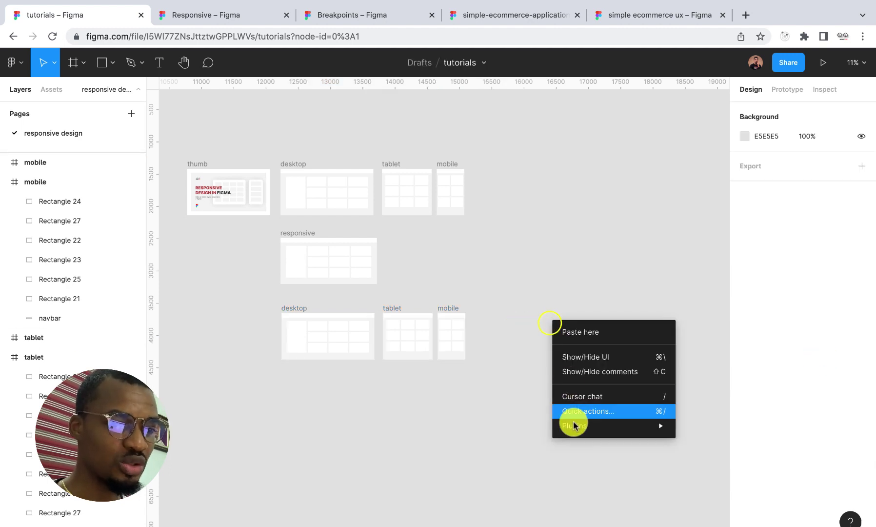
{"action": "mouse_move", "coordinate": [574, 428]}
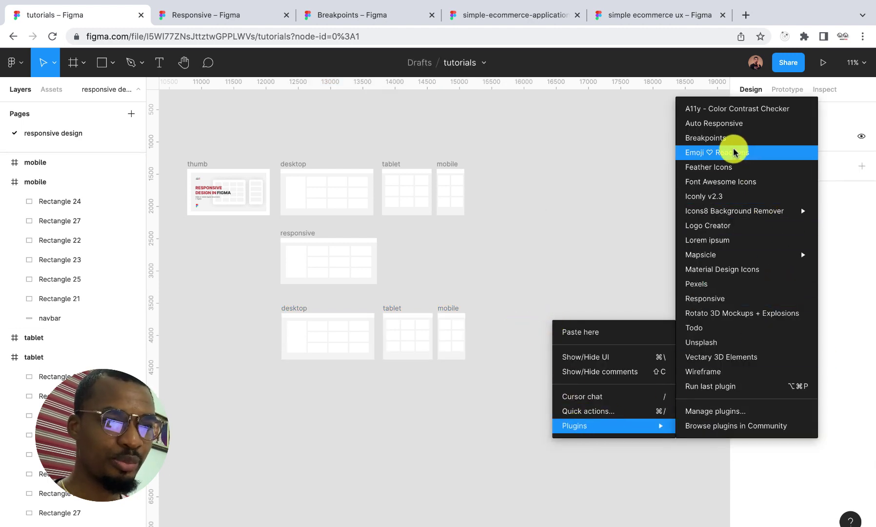
{"action": "left_click", "coordinate": [727, 138]}
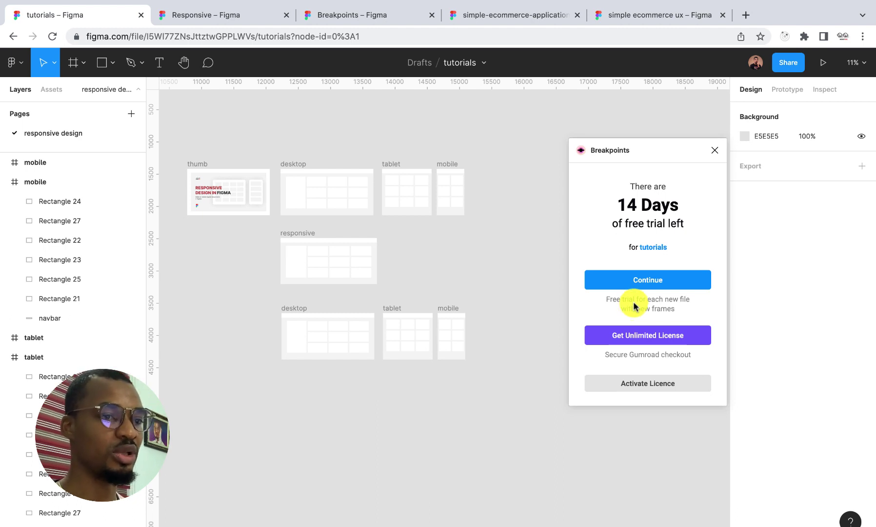
{"action": "right_click", "coordinate": [651, 285]}
{"action": "left_click", "coordinate": [637, 281]}
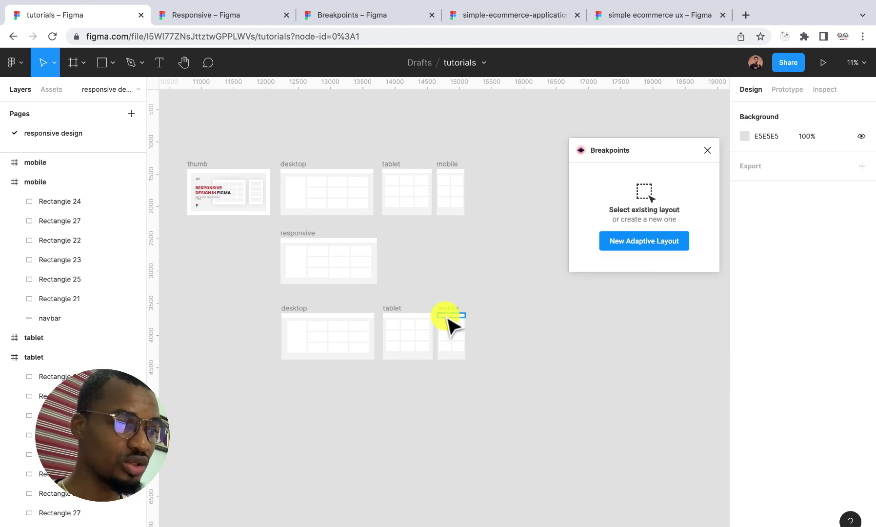
Create a new adaptive layout with the Breakpoints plugin and place it below the duplicated desktop frame, at X 12228, Y 4783.
{"action": "scroll", "coordinate": [452, 322], "scroll_direction": "left", "scroll_amount": 2}
{"action": "scroll", "coordinate": [451, 322], "scroll_direction": "down", "scroll_amount": 2}
{"action": "scroll", "coordinate": [448, 322], "scroll_direction": "up", "scroll_amount": 1}
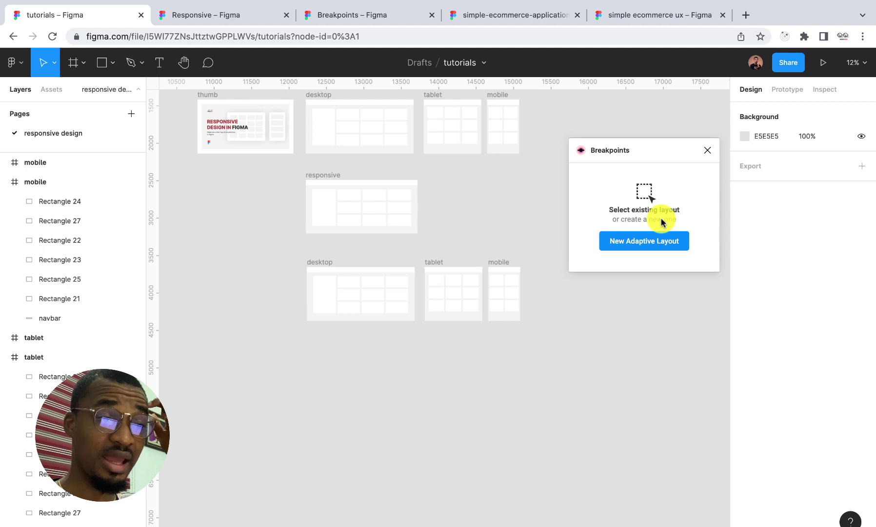
{"action": "left_click", "coordinate": [658, 241]}
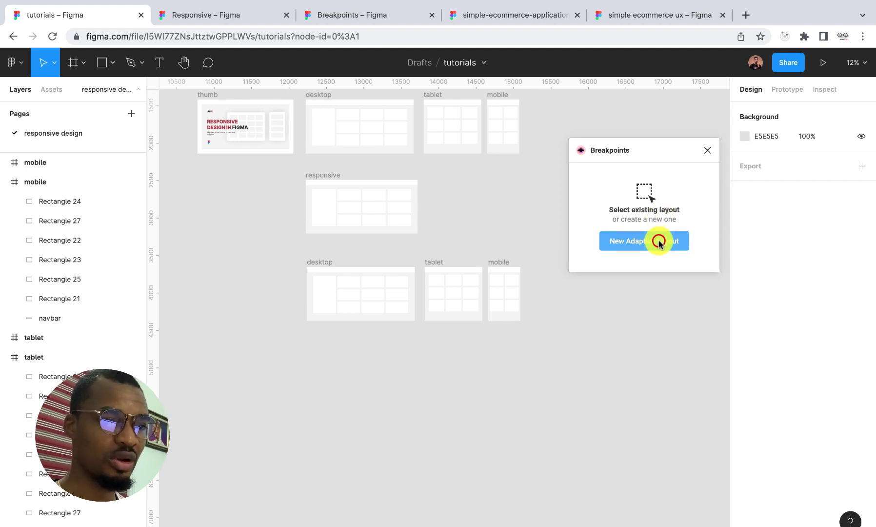
{"action": "left_click_drag", "start_coordinate": [443, 308], "coordinate": [349, 376]}
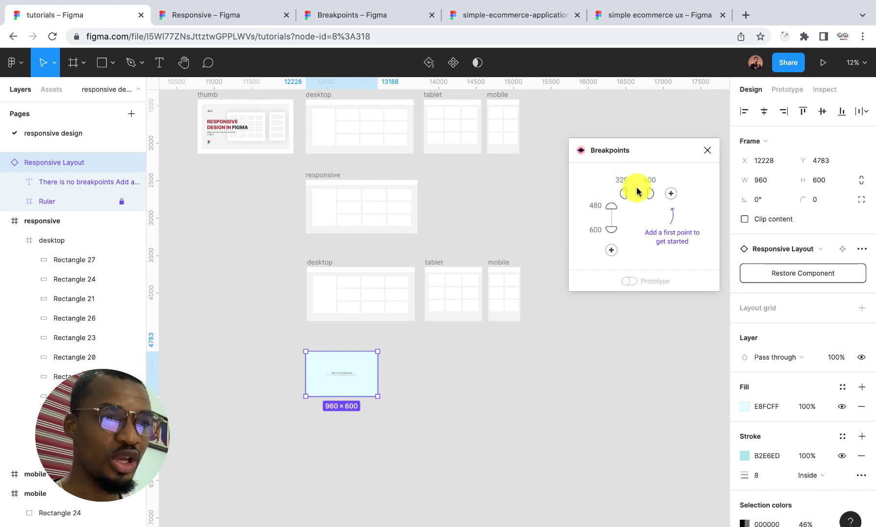
Add horizontal breakpoints at 600 and 960 to the adaptive layout, with a maximum width of 1280.
{"action": "left_click", "coordinate": [670, 194]}
{"action": "left_click", "coordinate": [672, 193]}
{"action": "left_click", "coordinate": [702, 194]}
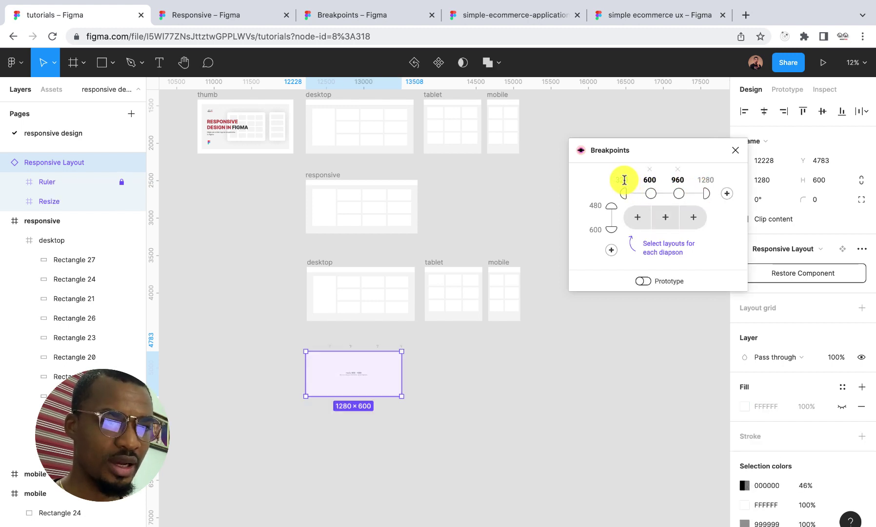
Preview the adaptive layout at 600 and 320 px, and assign the duplicated mobile frame as master layout for the 320–599 range.
{"action": "left_click", "coordinate": [651, 193]}
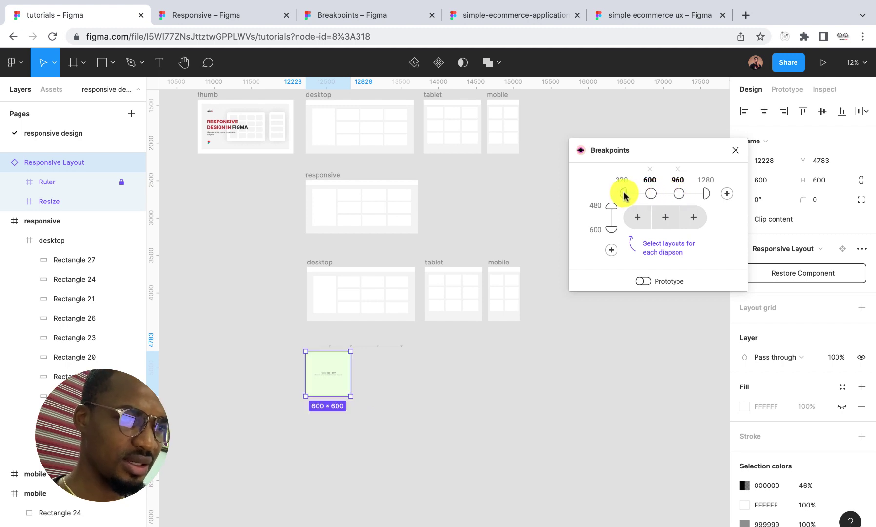
{"action": "left_click", "coordinate": [624, 193]}
{"action": "left_click", "coordinate": [651, 194]}
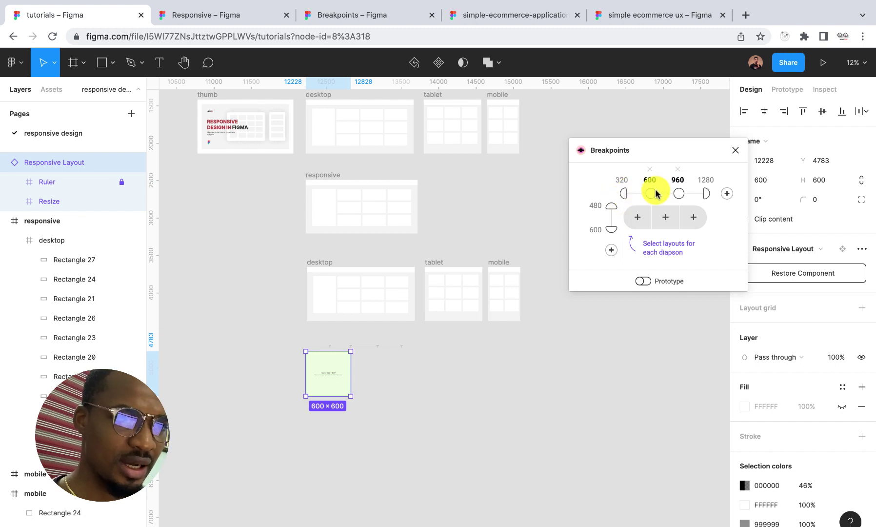
{"action": "left_click", "coordinate": [624, 193]}
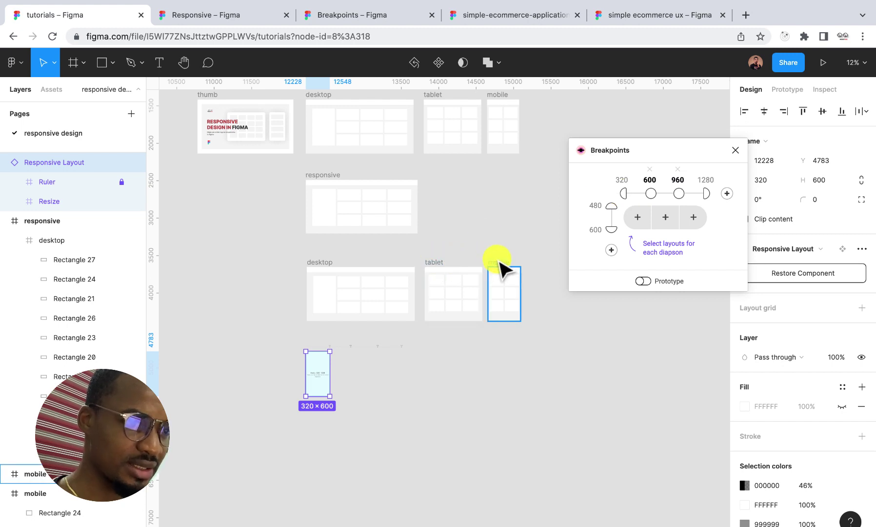
{"action": "left_click", "coordinate": [640, 219]}
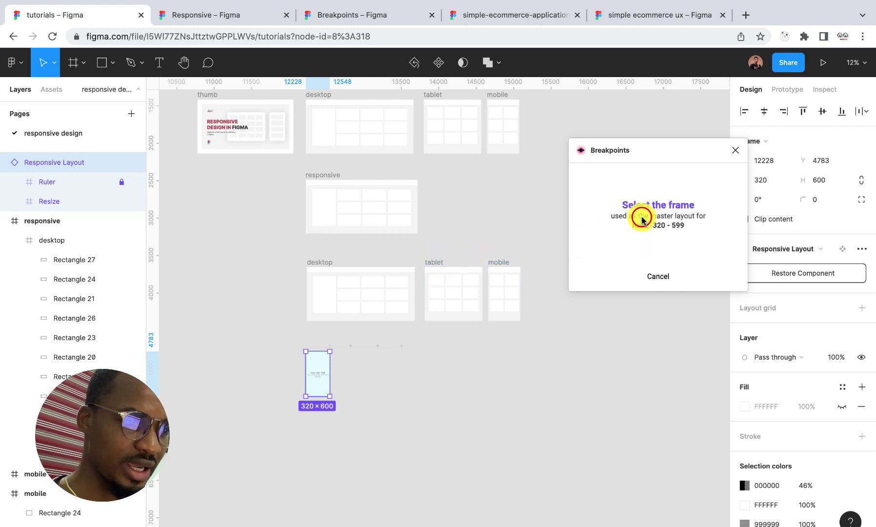
{"action": "left_click", "coordinate": [496, 262]}
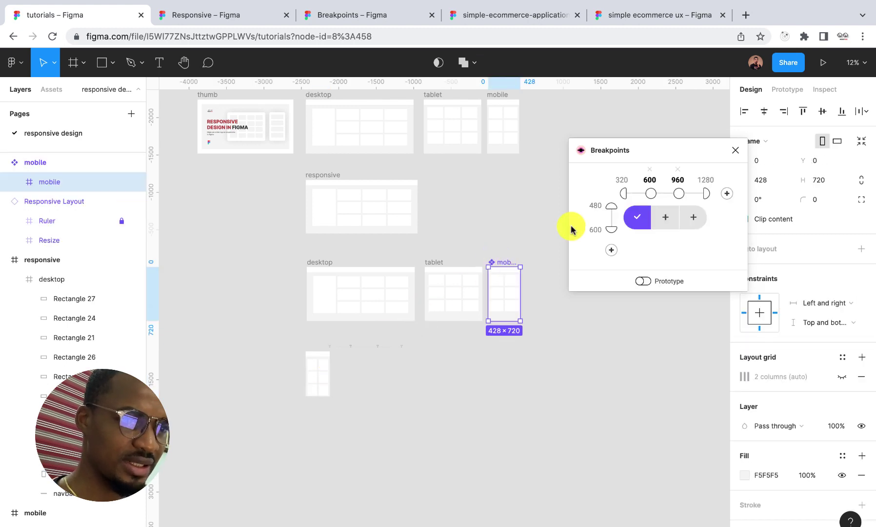
Preview the 600 px breakpoint and assign the duplicated tablet frame as master layout for the 600–959 range.
{"action": "left_click", "coordinate": [651, 193]}
{"action": "left_click", "coordinate": [650, 194]}
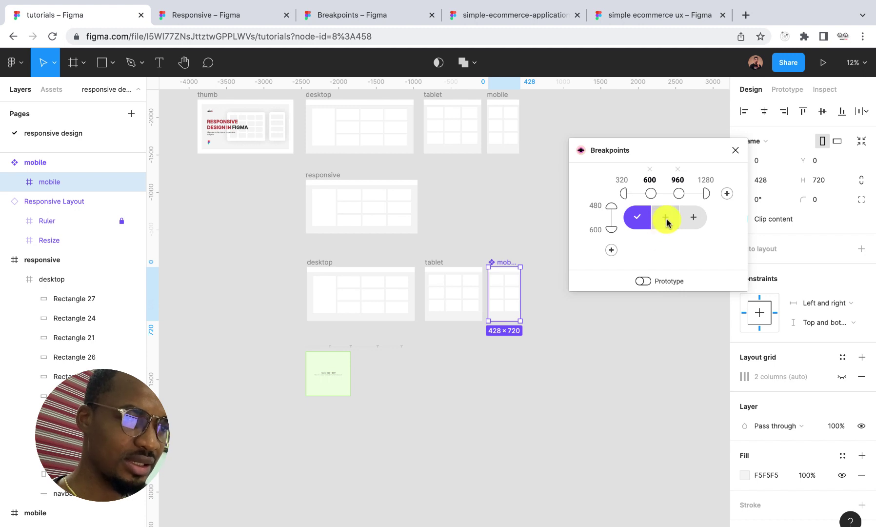
{"action": "left_click", "coordinate": [561, 343]}
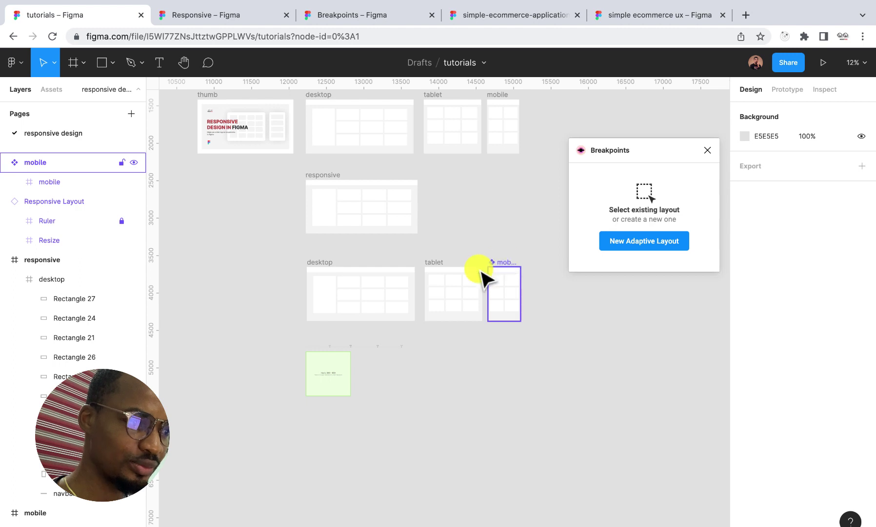
{"action": "left_click", "coordinate": [315, 364]}
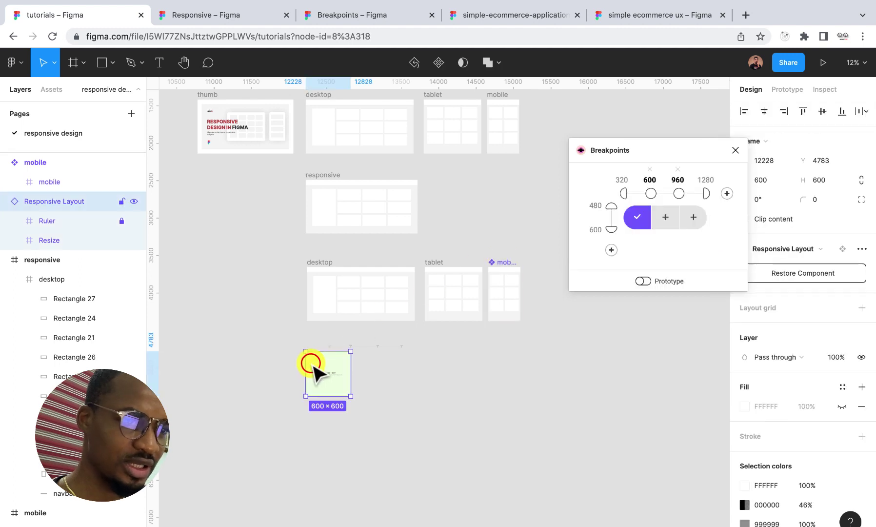
{"action": "left_click", "coordinate": [664, 221]}
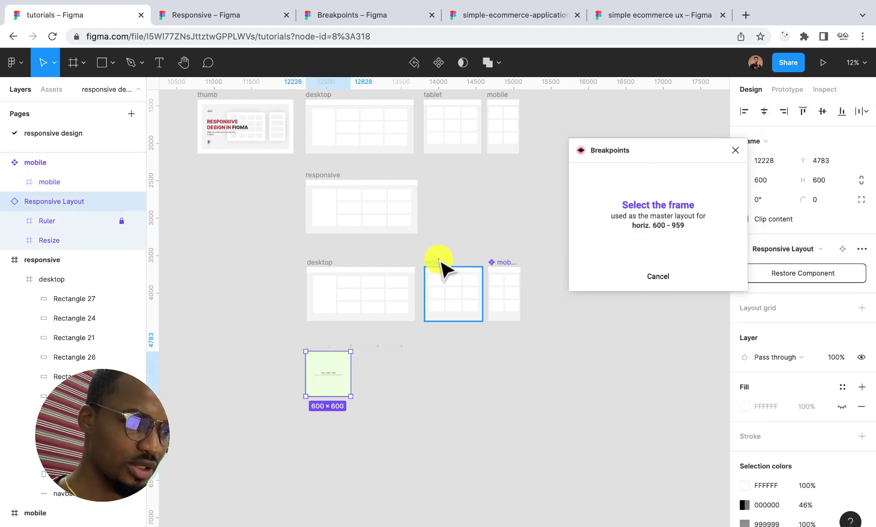
{"action": "left_click", "coordinate": [442, 266]}
Assign the duplicated desktop frame as master layout for the range from 960 up, and preview the adaptive layout at 1280 px.
{"action": "left_click", "coordinate": [654, 194]}
{"action": "left_click", "coordinate": [678, 195]}
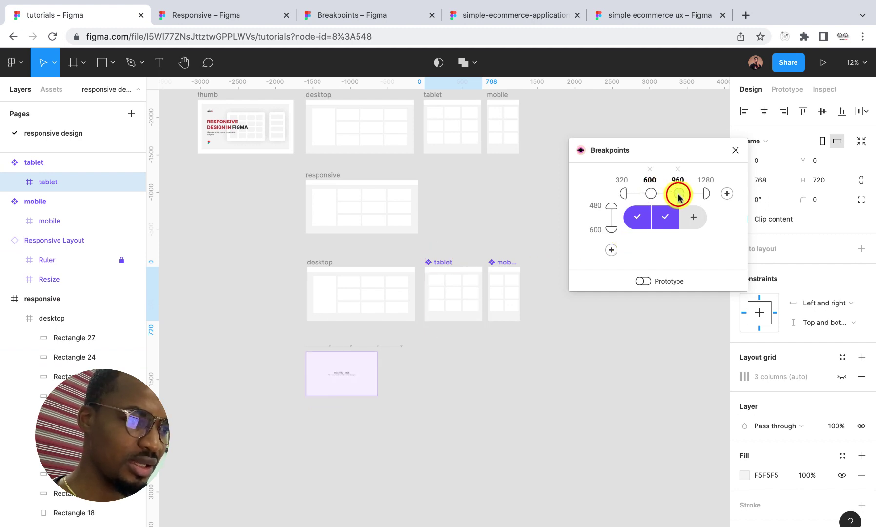
{"action": "left_click", "coordinate": [694, 219]}
{"action": "left_click", "coordinate": [316, 260]}
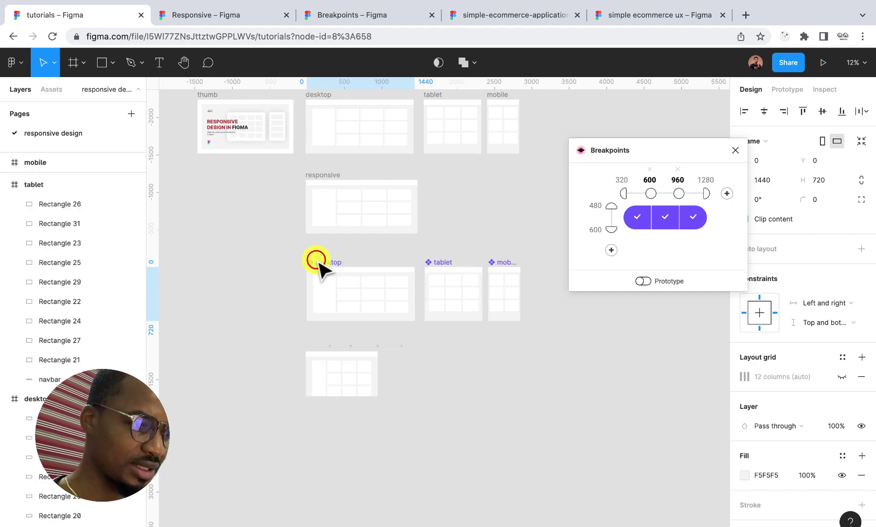
{"action": "left_click", "coordinate": [705, 195]}
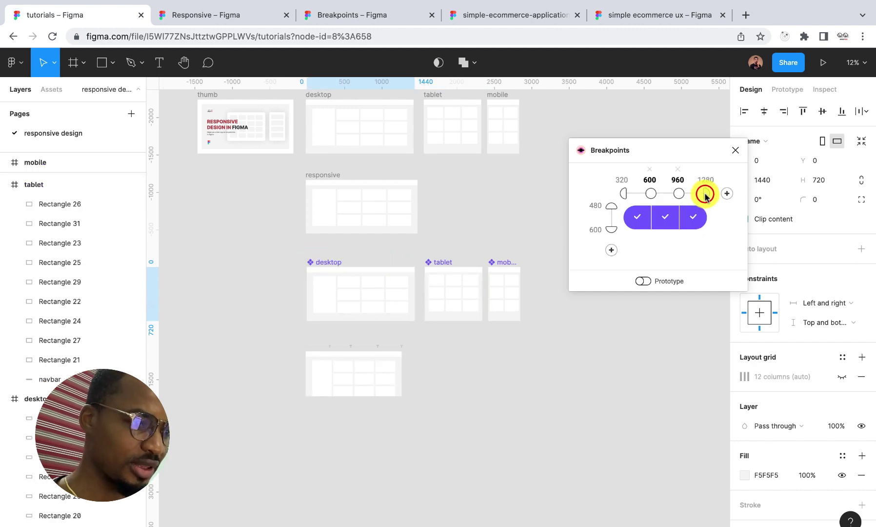
Inspect the adaptive layout up close and close the Breakpoints plugin.
{"action": "scroll", "coordinate": [387, 365], "scroll_direction": "down", "scroll_amount": 1}
{"action": "scroll", "coordinate": [388, 365], "scroll_direction": "left", "scroll_amount": 1}
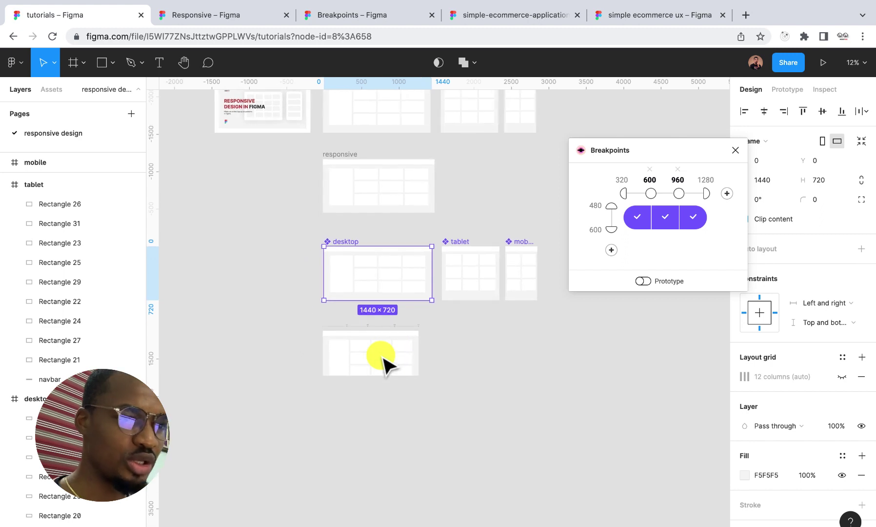
{"action": "scroll", "coordinate": [397, 365], "scroll_direction": "up", "scroll_amount": 5}
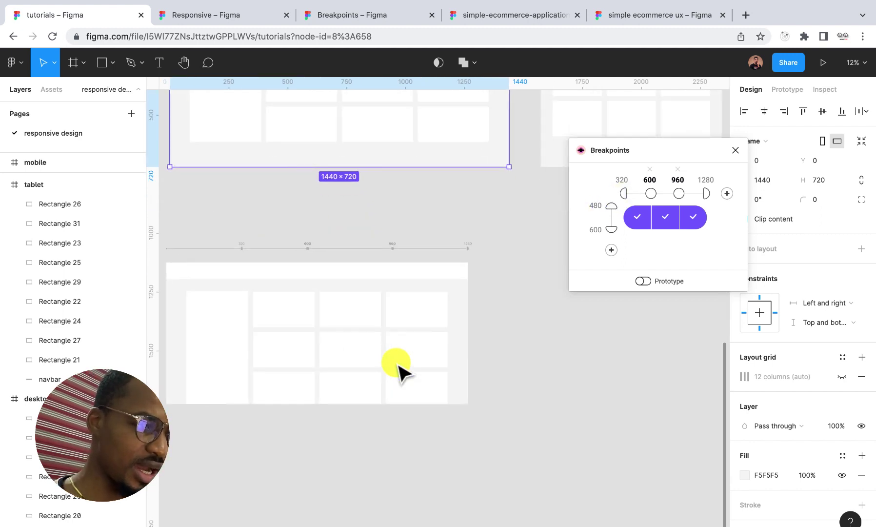
{"action": "scroll", "coordinate": [397, 366], "scroll_direction": "down", "scroll_amount": 1}
{"action": "scroll", "coordinate": [398, 366], "scroll_direction": "left", "scroll_amount": 3}
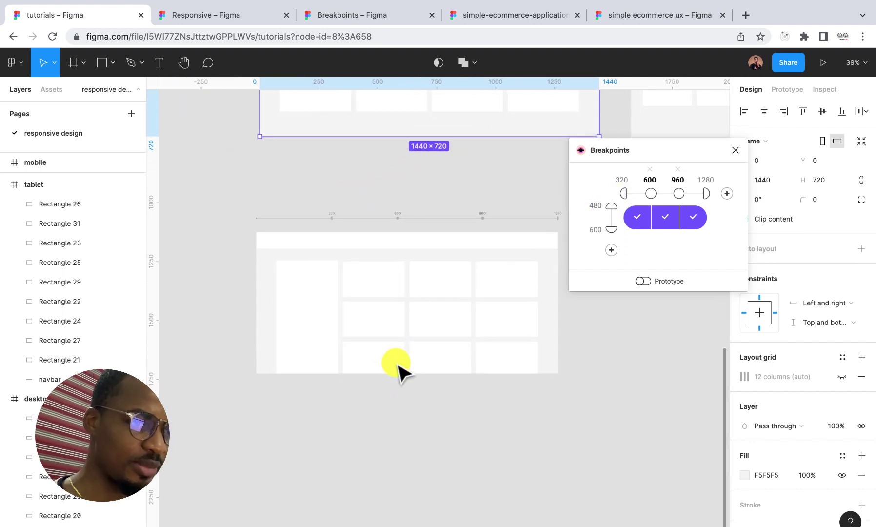
{"action": "left_click", "coordinate": [734, 152]}
Test the adaptive layout without the plugin by resizing it from its right edge, leaving it 1280 px wide and deselected.
{"action": "scroll", "coordinate": [505, 289], "scroll_direction": "down", "scroll_amount": 5}
{"action": "scroll", "coordinate": [508, 290], "scroll_direction": "up", "scroll_amount": 5}
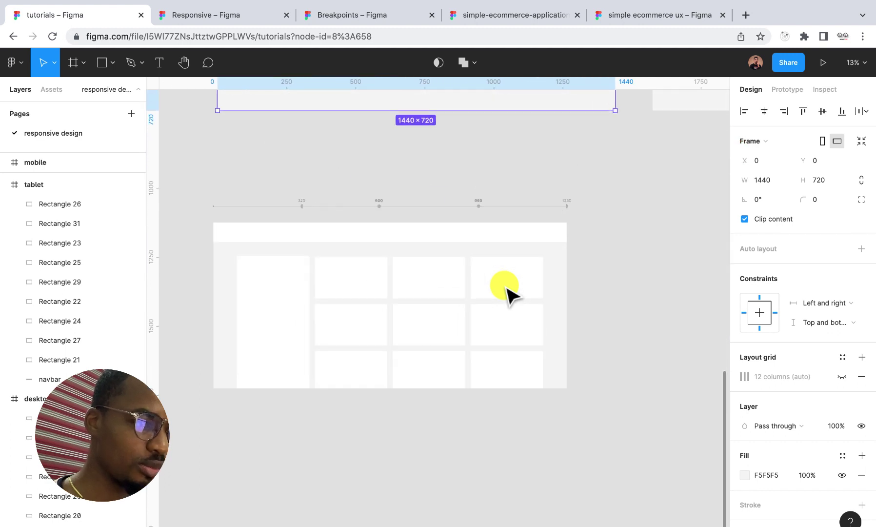
{"action": "scroll", "coordinate": [506, 287], "scroll_direction": "left", "scroll_amount": 1}
{"action": "left_click", "coordinate": [589, 302]}
{"action": "left_click_drag", "start_coordinate": [604, 306], "coordinate": [603, 338]}
{"action": "left_click", "coordinate": [629, 344]}
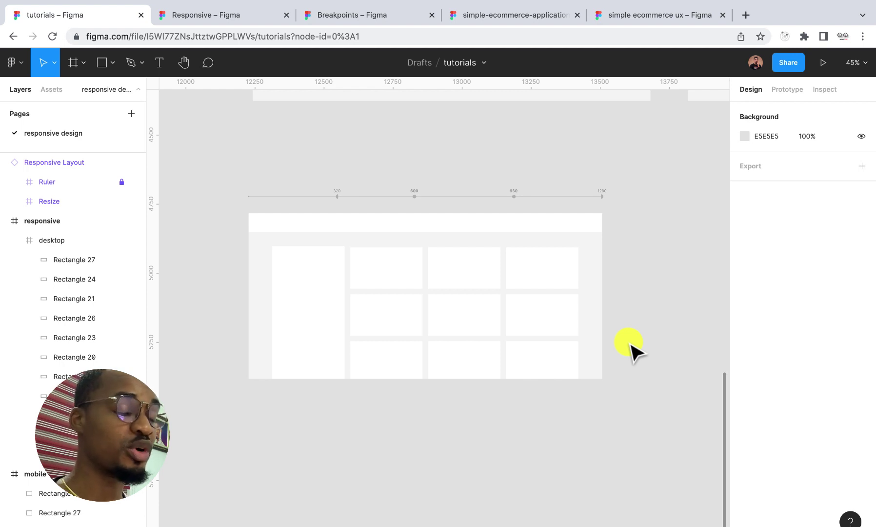
{"action": "scroll", "coordinate": [629, 348], "scroll_direction": "up", "scroll_amount": 5}
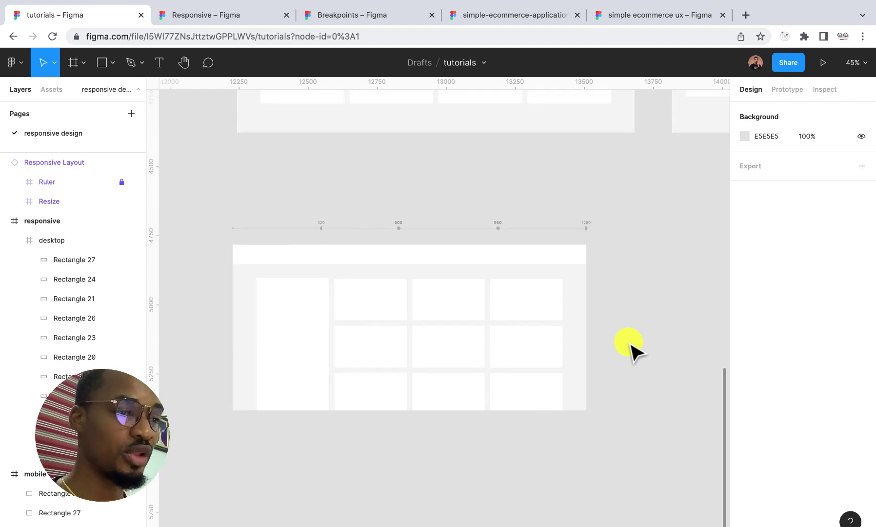
{"action": "scroll", "coordinate": [629, 347], "scroll_direction": "down", "scroll_amount": 3}
{"action": "scroll", "coordinate": [629, 347], "scroll_direction": "down", "scroll_amount": 2}
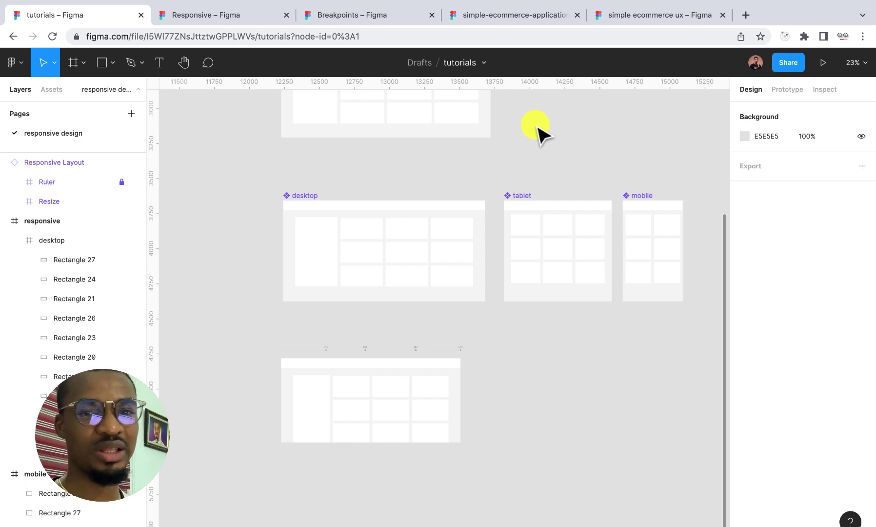
Switch to the simple ecommerce ux board and examine its research, personas, competitive analysis, user stories, journey map, sitemap and user flow.
{"action": "left_click", "coordinate": [510, 14]}
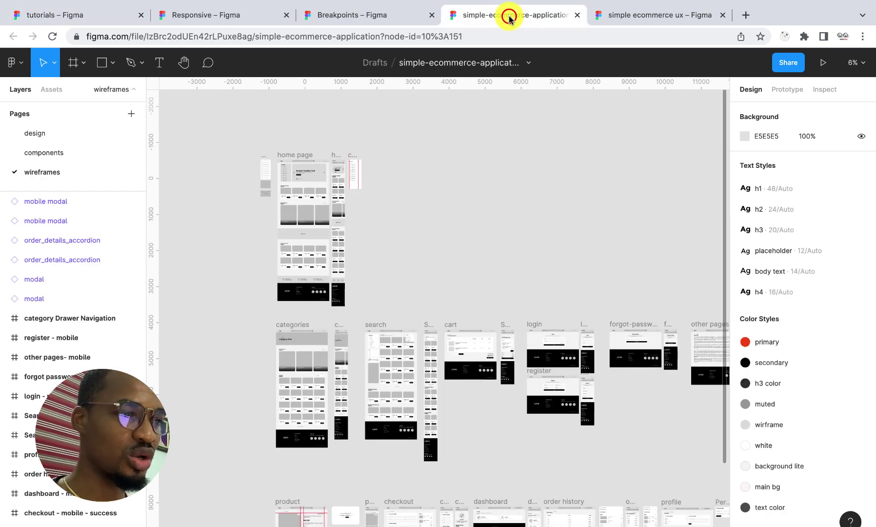
{"action": "left_click", "coordinate": [652, 15]}
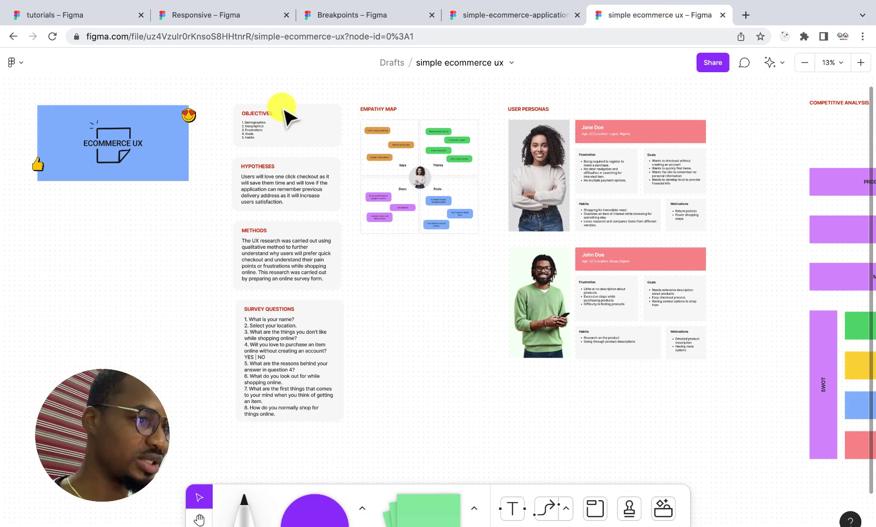
{"action": "scroll", "coordinate": [284, 113], "scroll_direction": "up", "scroll_amount": 3}
{"action": "scroll", "coordinate": [277, 149], "scroll_direction": "down", "scroll_amount": 5}
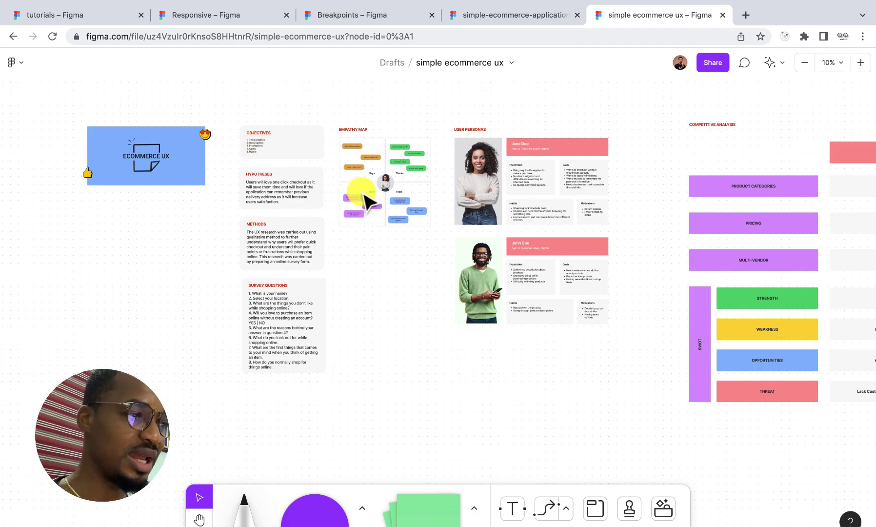
{"action": "scroll", "coordinate": [367, 200], "scroll_direction": "up", "scroll_amount": 5}
{"action": "scroll", "coordinate": [367, 201], "scroll_direction": "right", "scroll_amount": 15}
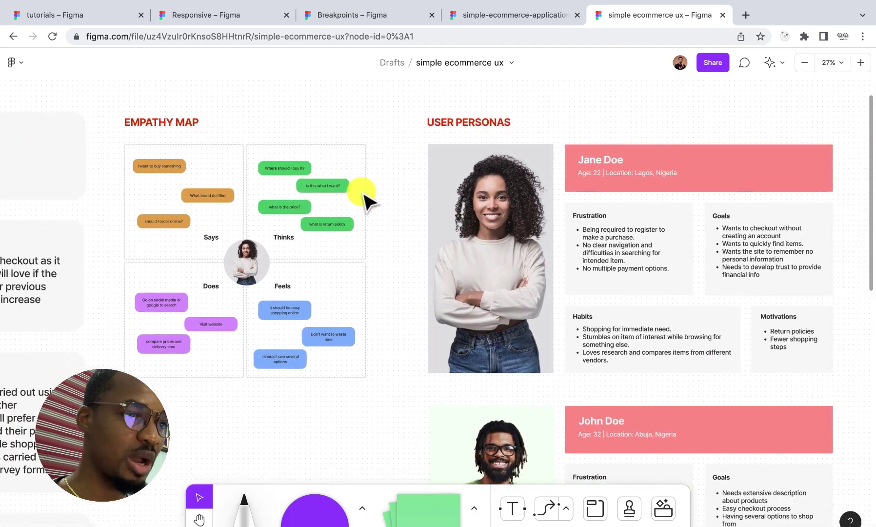
{"action": "scroll", "coordinate": [367, 200], "scroll_direction": "right", "scroll_amount": 4}
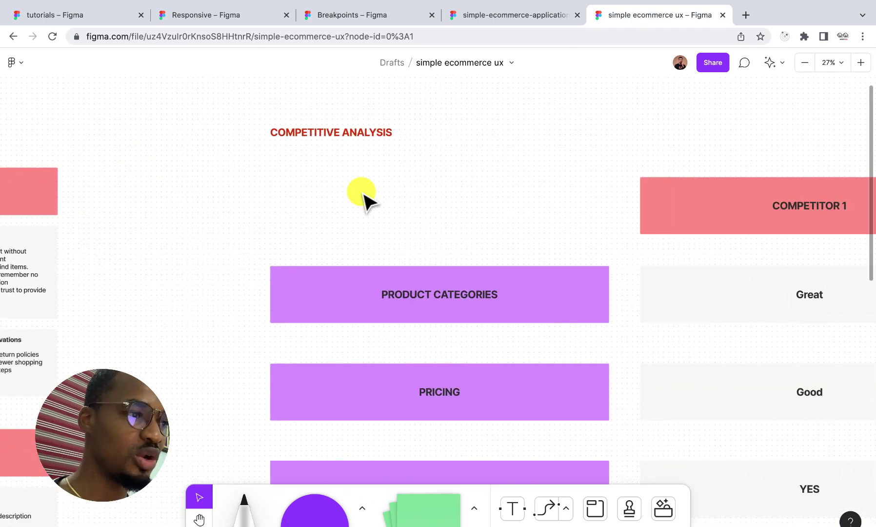
{"action": "scroll", "coordinate": [367, 200], "scroll_direction": "down", "scroll_amount": 4}
{"action": "scroll", "coordinate": [367, 201], "scroll_direction": "right", "scroll_amount": 8}
{"action": "scroll", "coordinate": [366, 200], "scroll_direction": "right", "scroll_amount": 10}
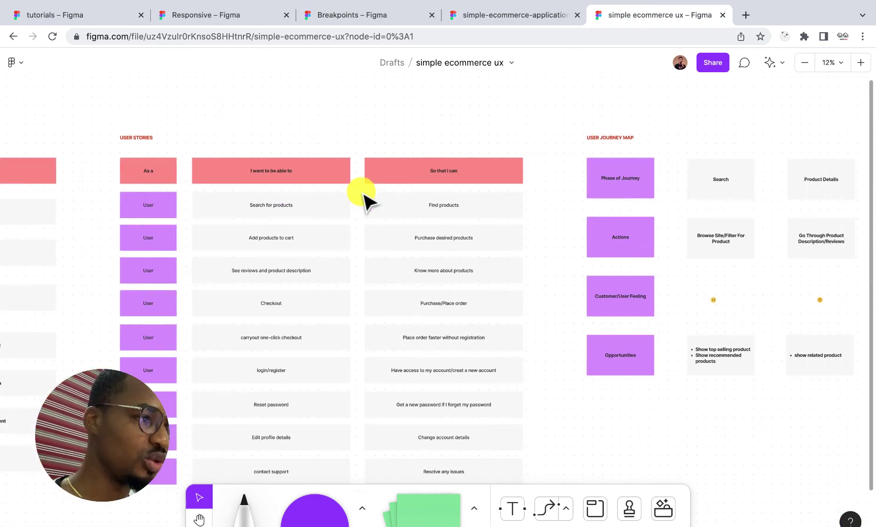
{"action": "scroll", "coordinate": [340, 195], "scroll_direction": "right", "scroll_amount": 12}
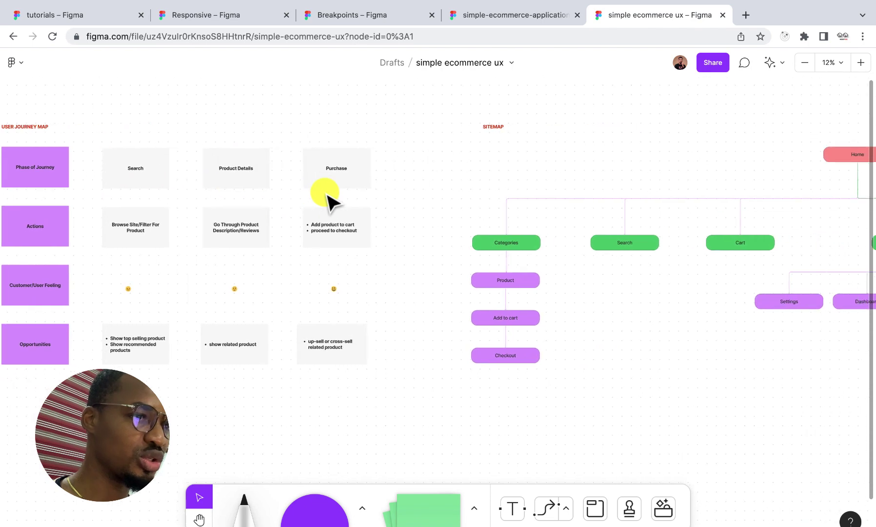
{"action": "scroll", "coordinate": [327, 197], "scroll_direction": "right", "scroll_amount": 12}
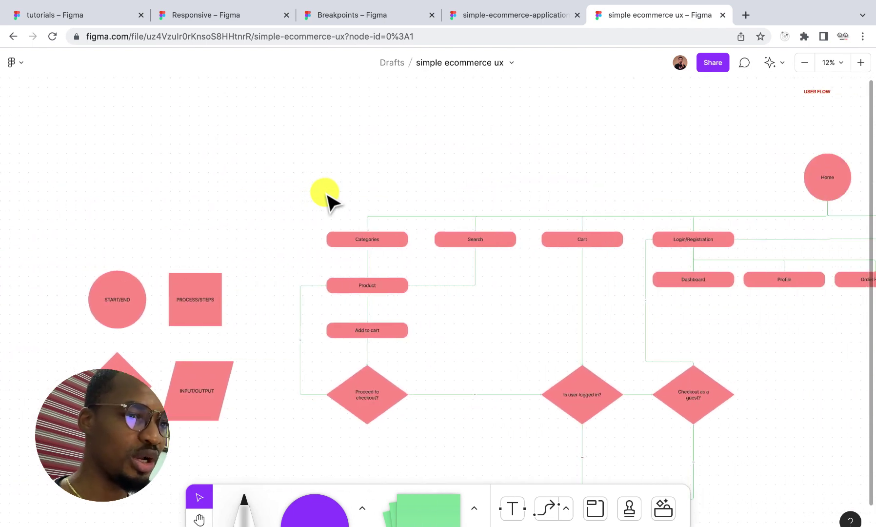
{"action": "scroll", "coordinate": [308, 195], "scroll_direction": "right", "scroll_amount": 8}
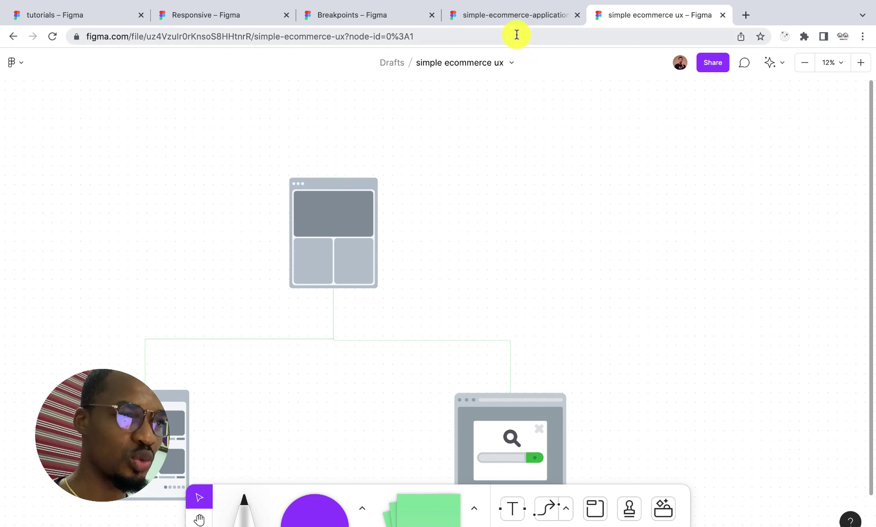
Examine the wireframes page of the simple-ecommerce-application file and return to the Breakpoints plugin's Community page.
{"action": "left_click", "coordinate": [510, 15]}
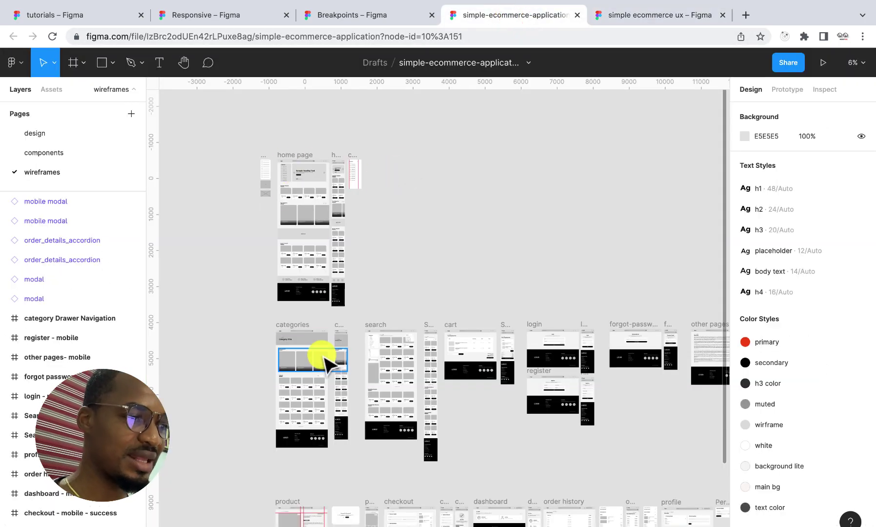
{"action": "scroll", "coordinate": [322, 356], "scroll_direction": "down", "scroll_amount": 5}
{"action": "scroll", "coordinate": [324, 359], "scroll_direction": "up", "scroll_amount": 2}
{"action": "scroll", "coordinate": [323, 356], "scroll_direction": "up", "scroll_amount": 3}
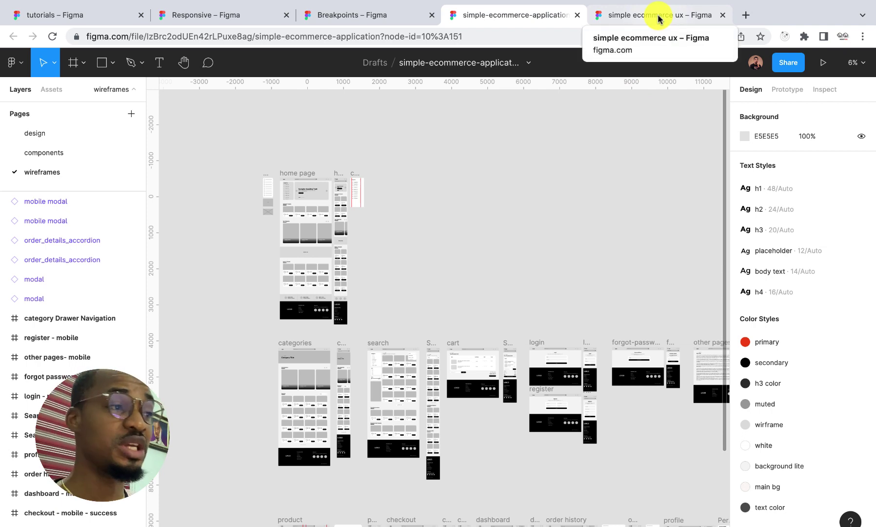
{"action": "left_click", "coordinate": [359, 15]}
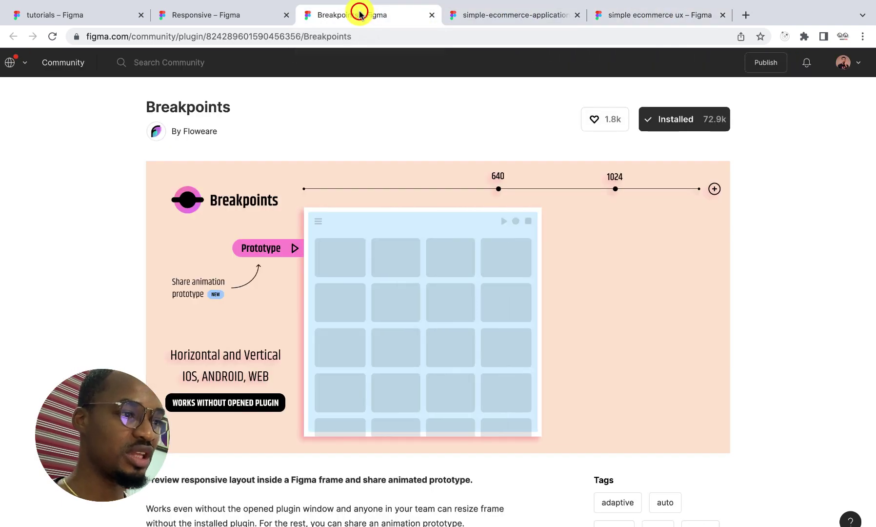
Return to the tutorials file and review the responsive frame alongside the desktop, tablet and mobile layouts.
{"action": "left_click", "coordinate": [236, 11]}
{"action": "left_click", "coordinate": [100, 22]}
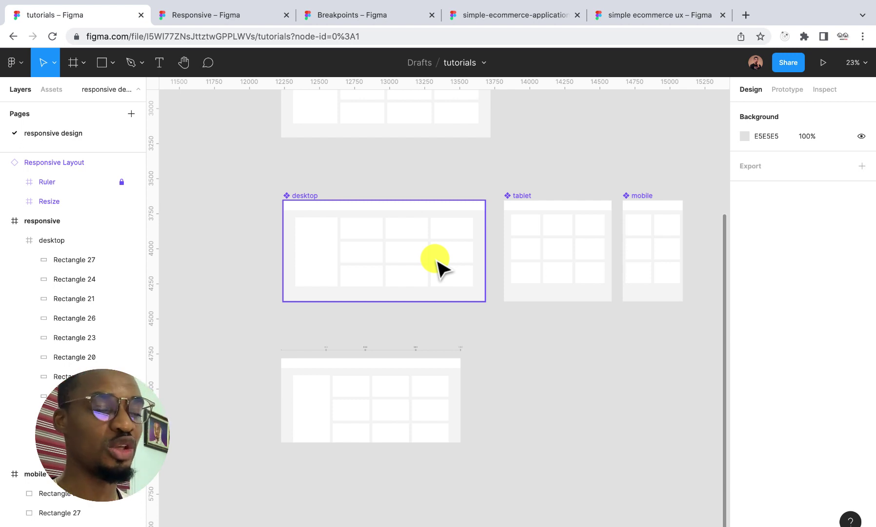
{"action": "scroll", "coordinate": [438, 266], "scroll_direction": "up", "scroll_amount": 5}
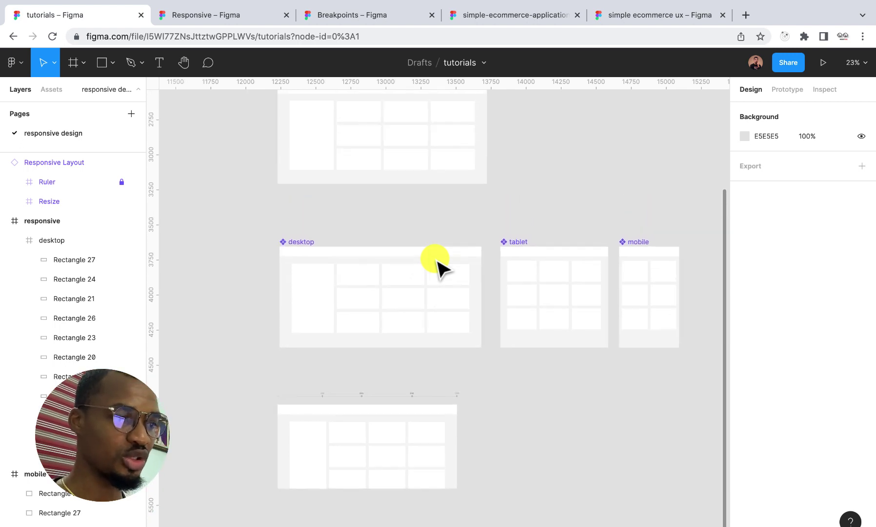
{"action": "scroll", "coordinate": [437, 266], "scroll_direction": "up", "scroll_amount": 3}
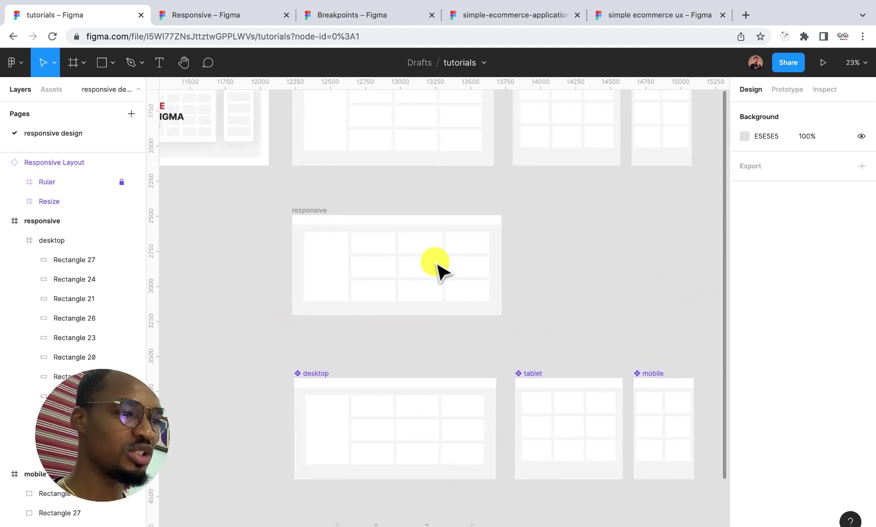
{"action": "scroll", "coordinate": [438, 266], "scroll_direction": "down", "scroll_amount": 3}
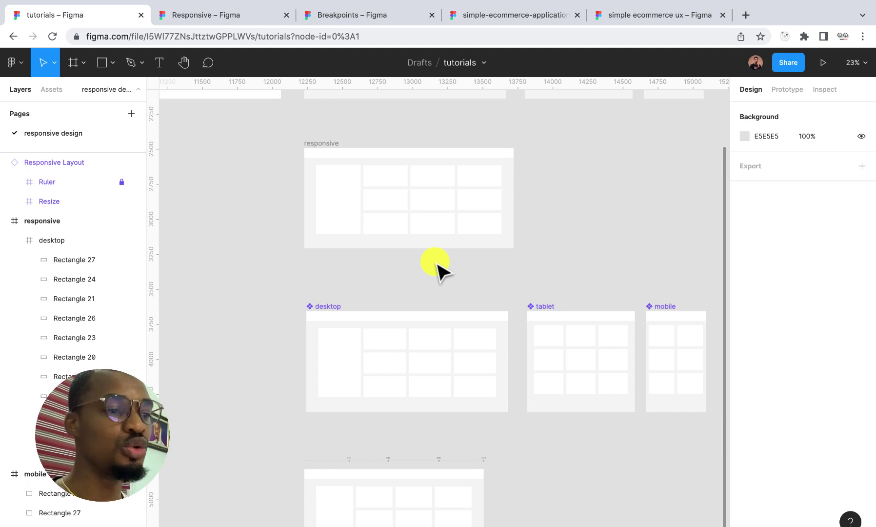
{"action": "scroll", "coordinate": [436, 264], "scroll_direction": "up", "scroll_amount": 3}
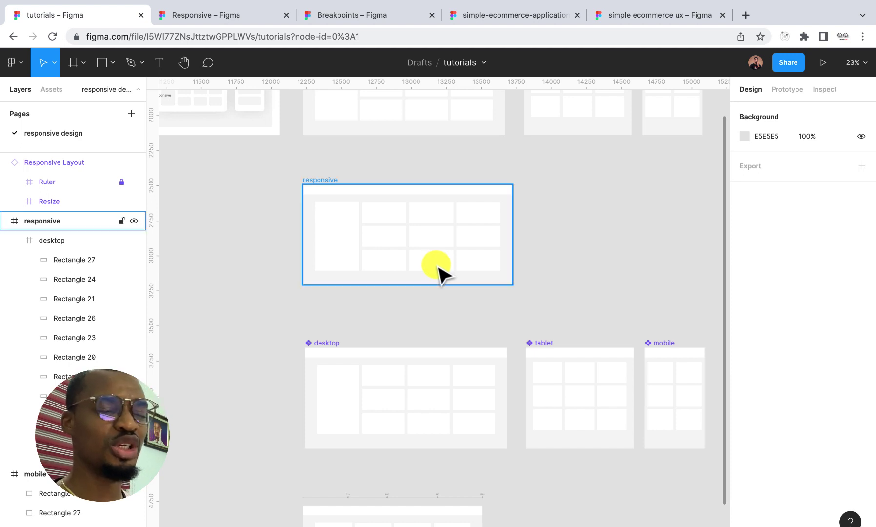
{"action": "scroll", "coordinate": [400, 203], "scroll_direction": "up", "scroll_amount": 5}
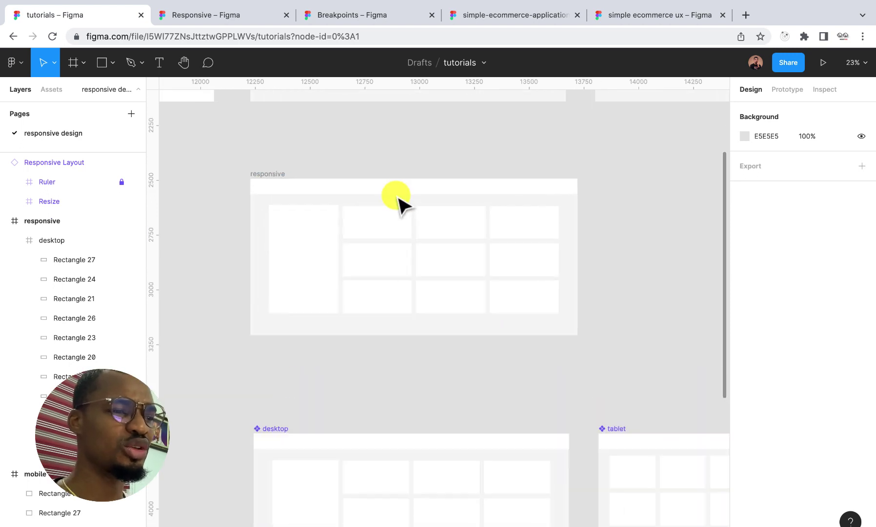
{"action": "scroll", "coordinate": [398, 200], "scroll_direction": "up", "scroll_amount": 2}
{"action": "scroll", "coordinate": [398, 200], "scroll_direction": "left", "scroll_amount": 2}
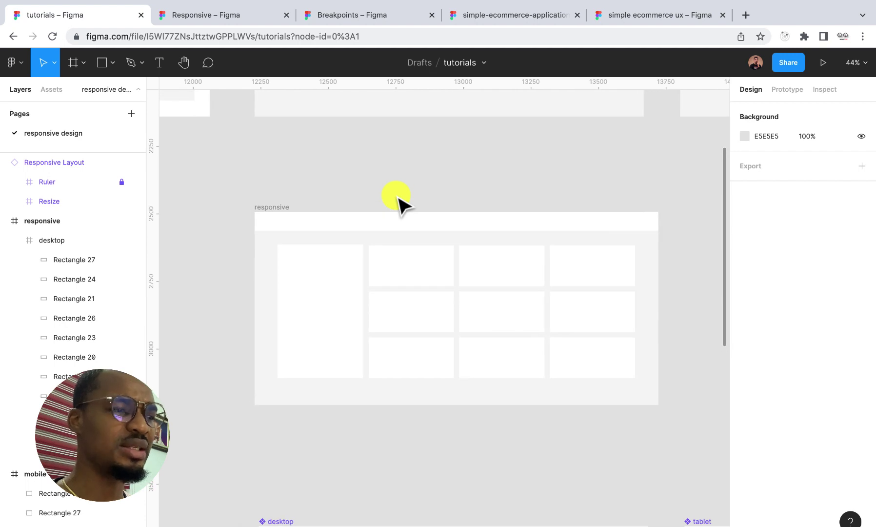